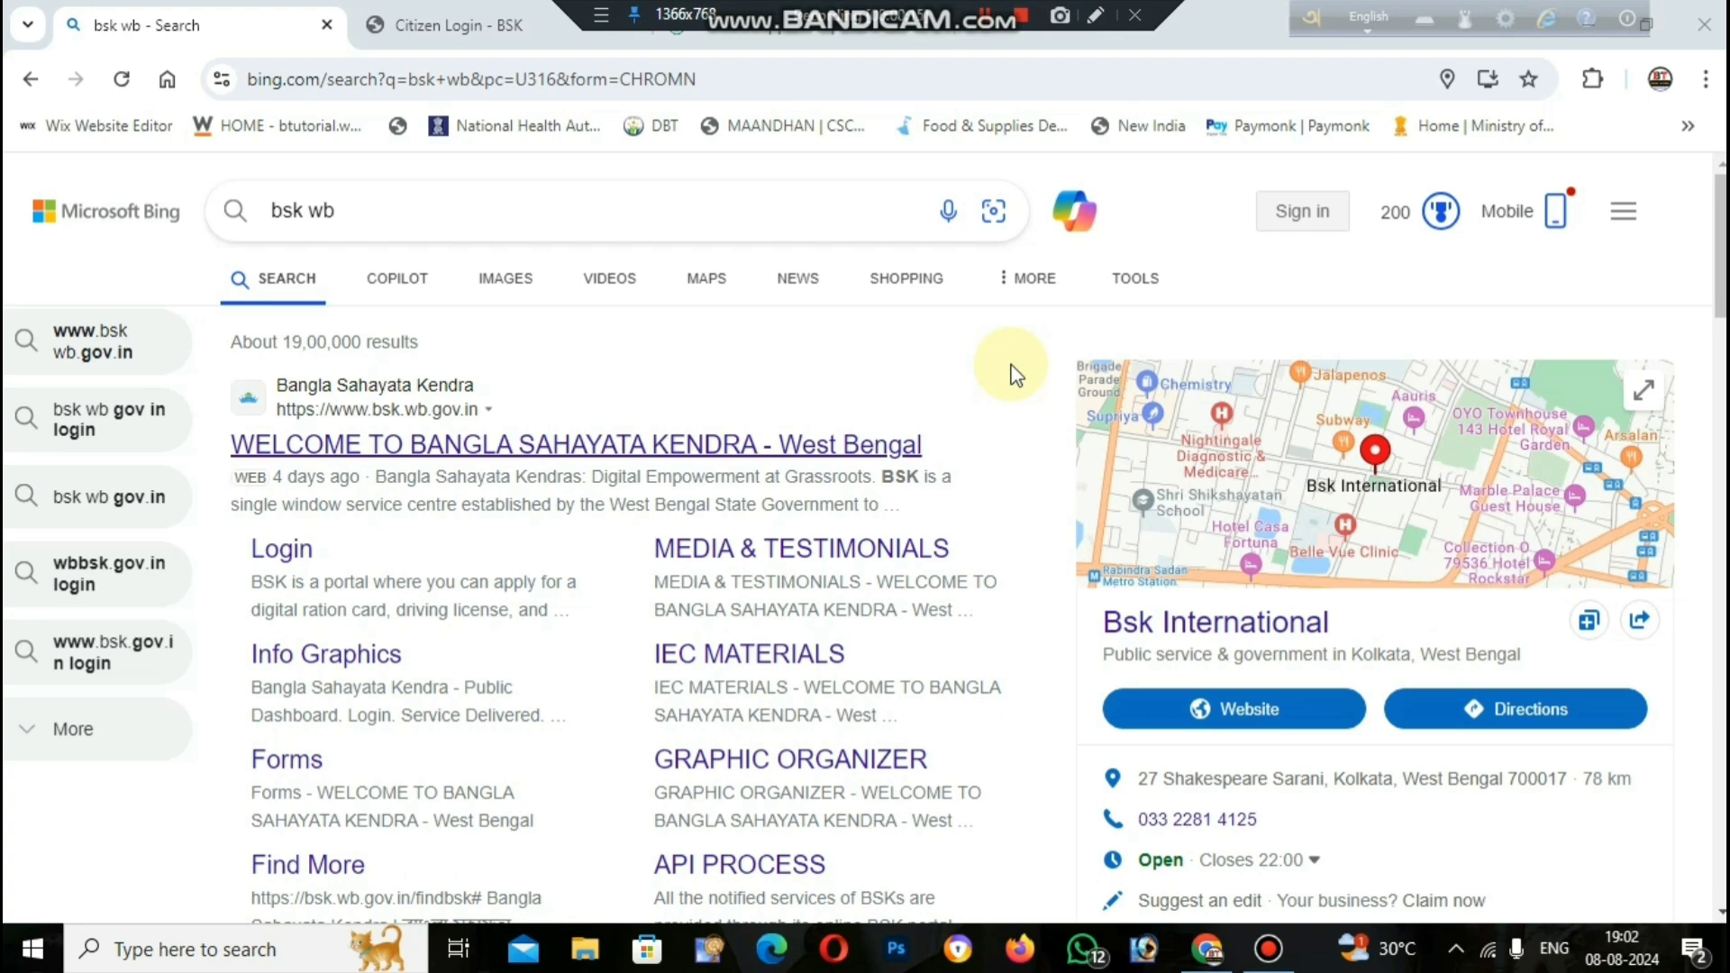
# From the Bing results for bsk wb, open the Bangla Sahayata Kendra 'Login' sitelink
pyautogui.click(340, 220)
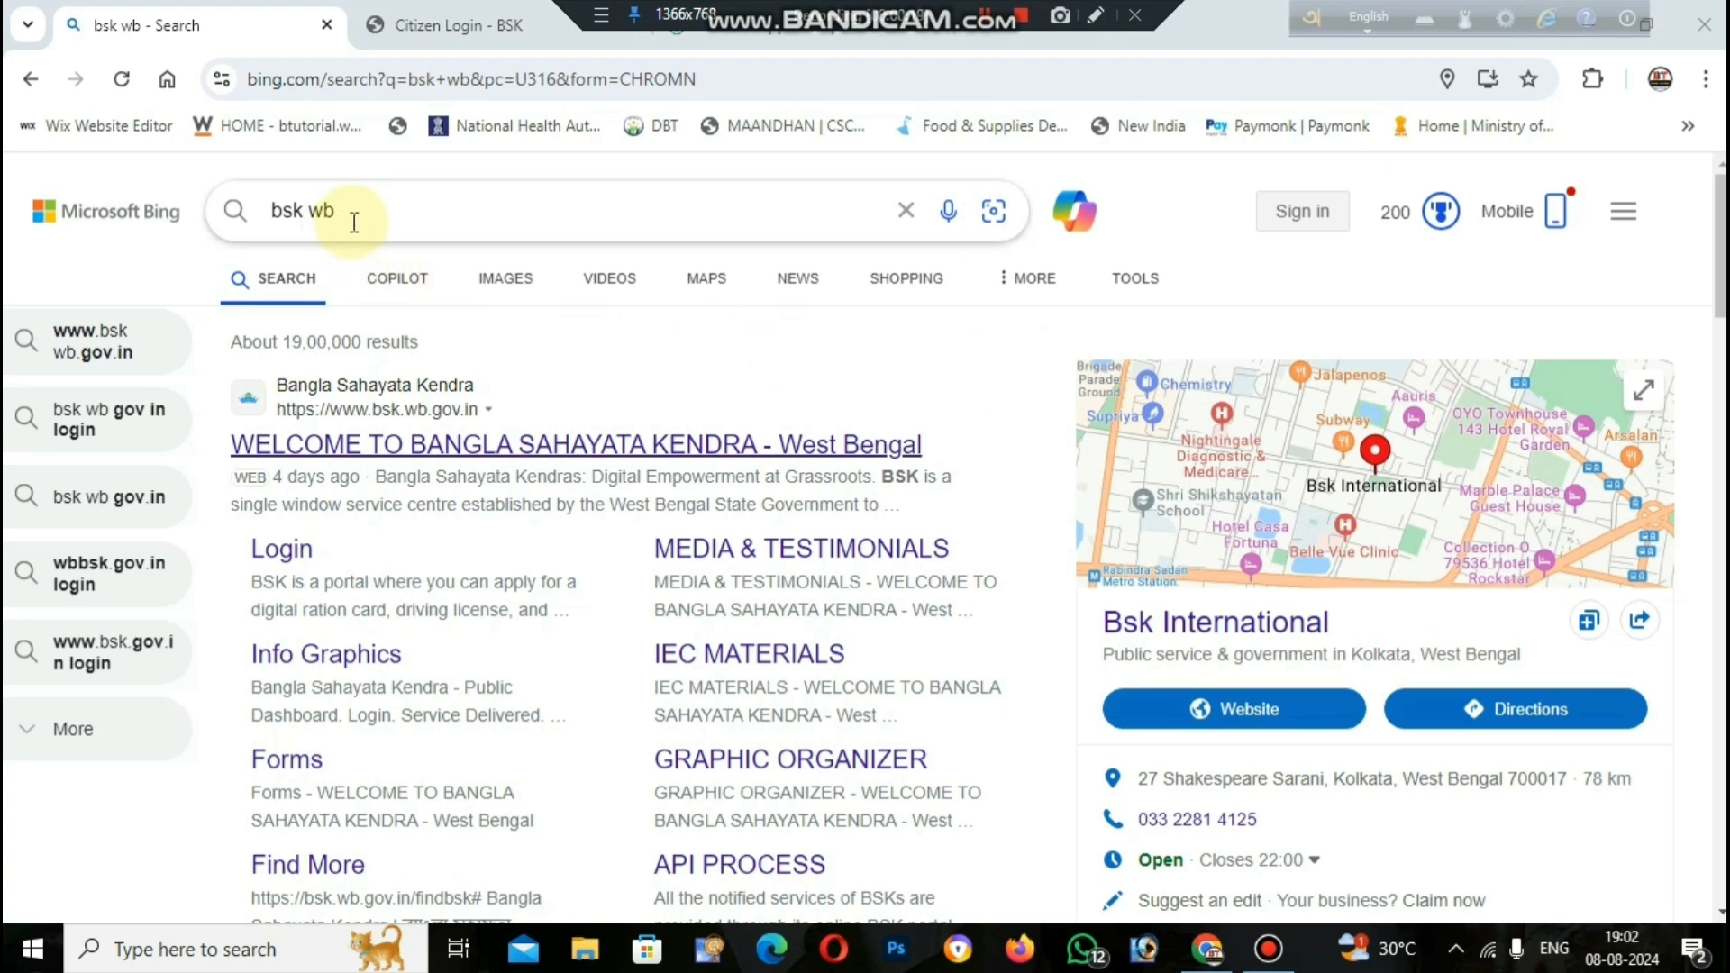
pyautogui.scroll(-1, 501, 451)
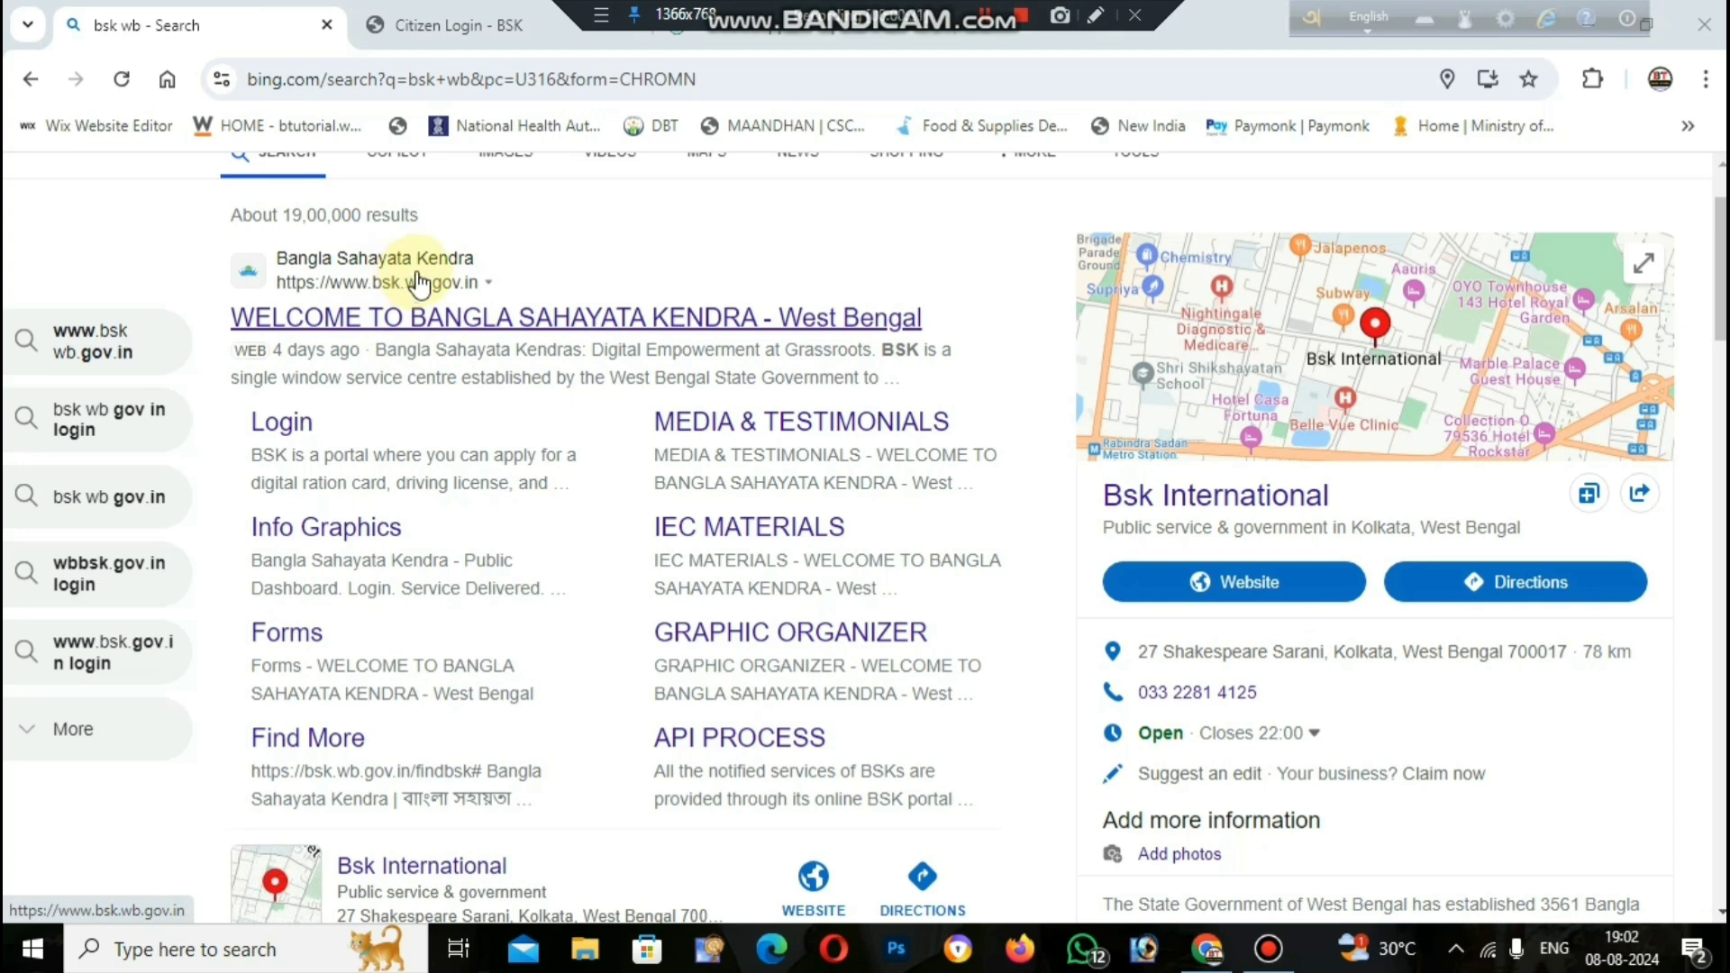
pyautogui.click(283, 423)
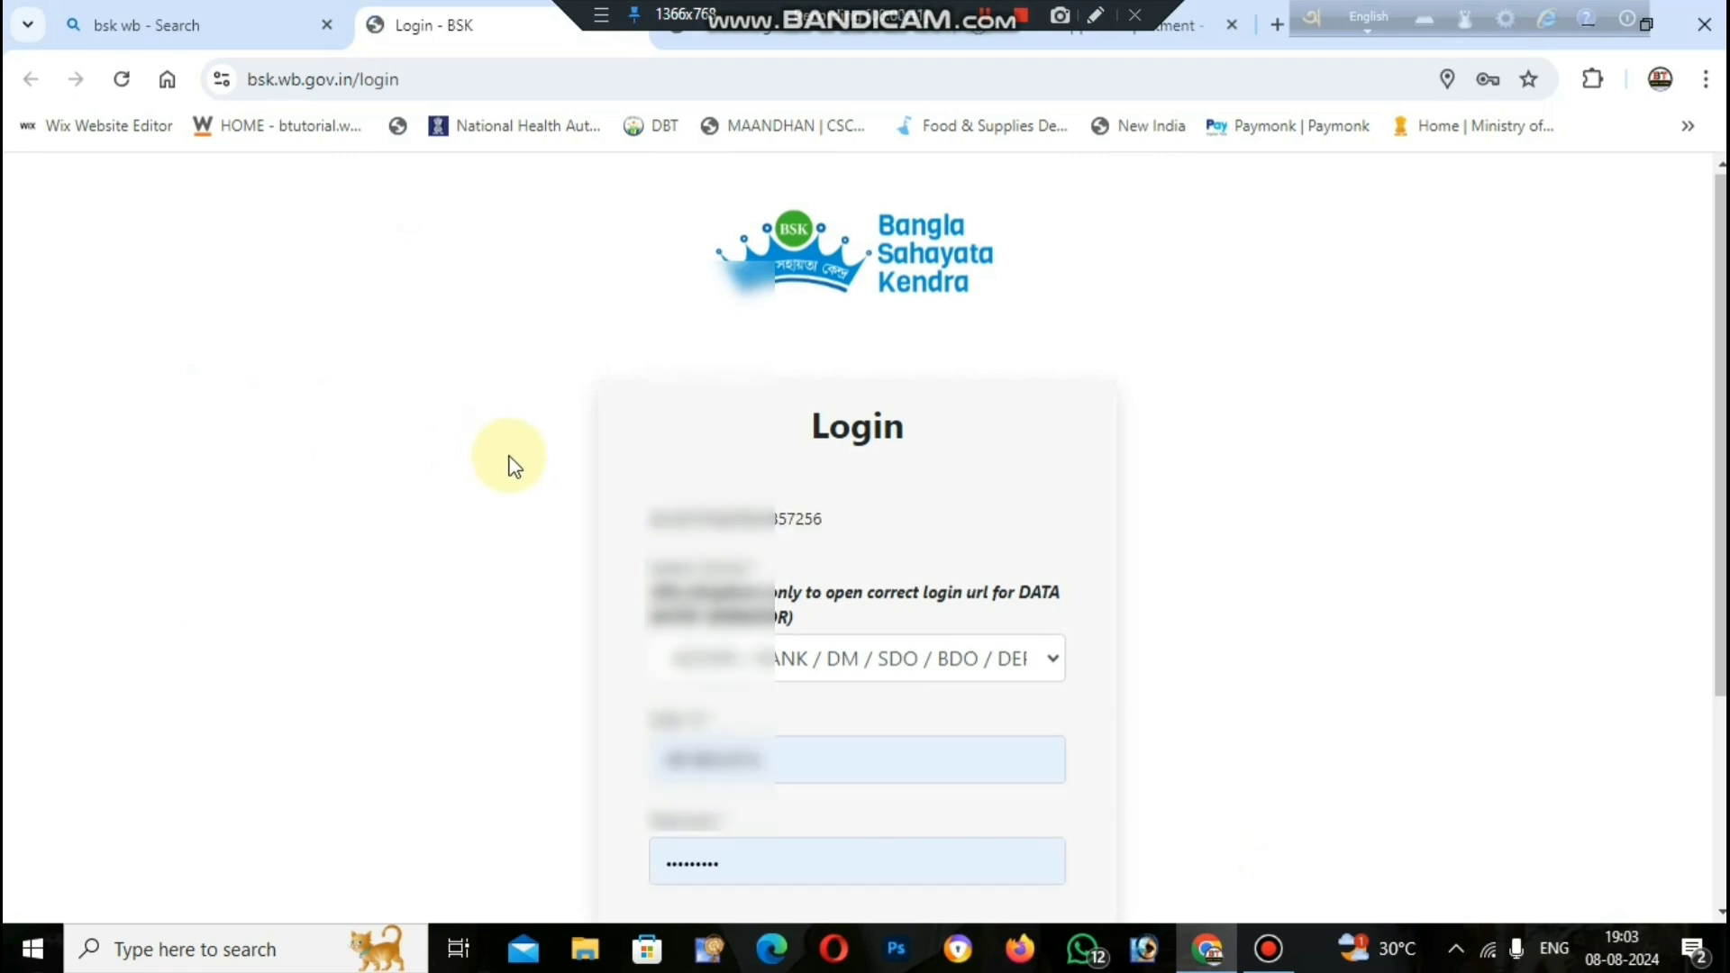
# Go to the Citizen Login page at bsk.wb.gov.in/citizenlogin via 'Go to Citizen Login'
pyautogui.scroll(-1, 518, 473)
pyautogui.scroll(-2, 523, 477)
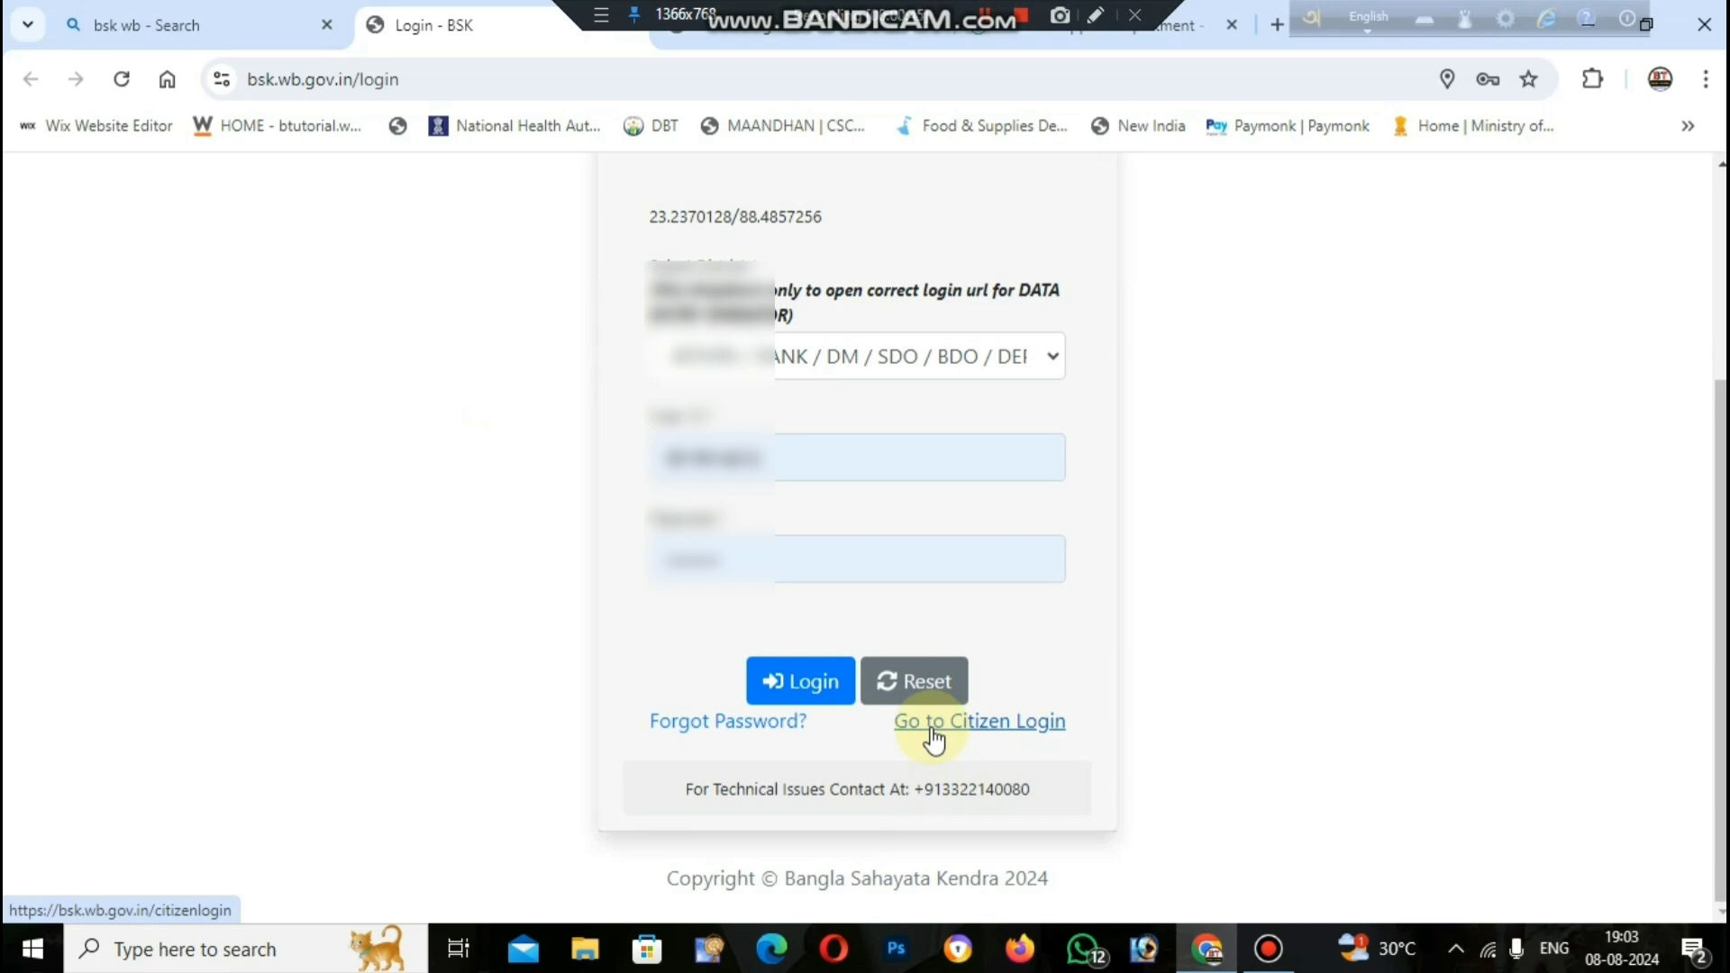
pyautogui.click(1024, 731)
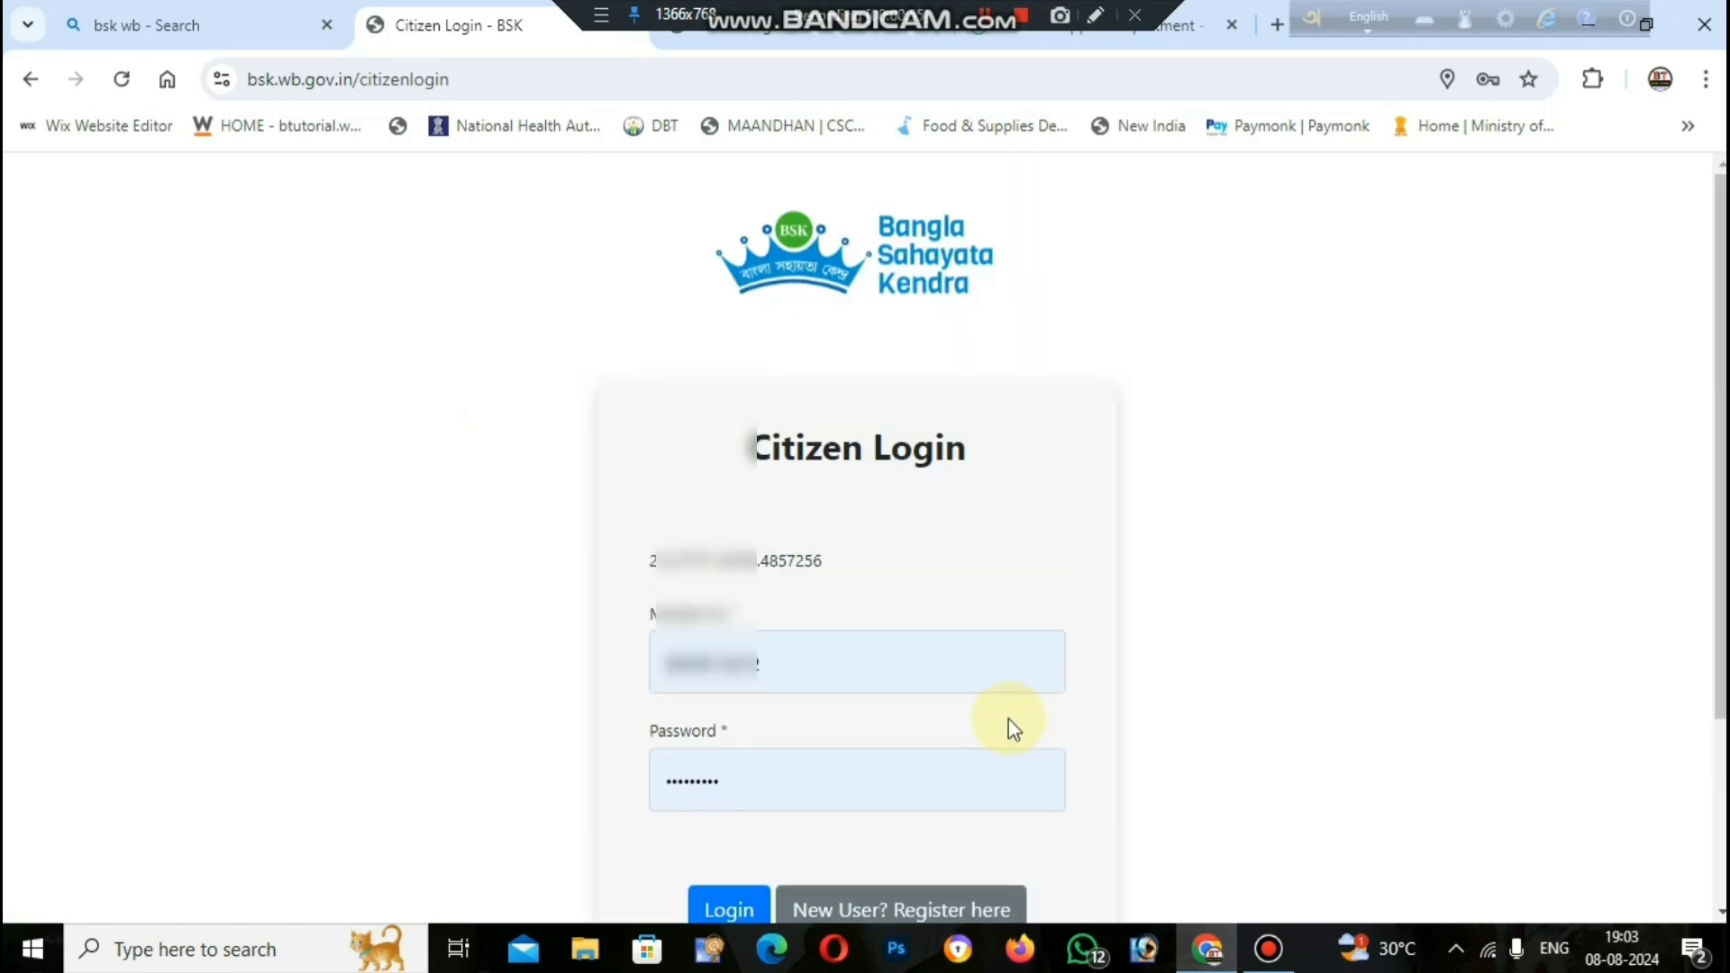
pyautogui.scroll(-1, 1008, 719)
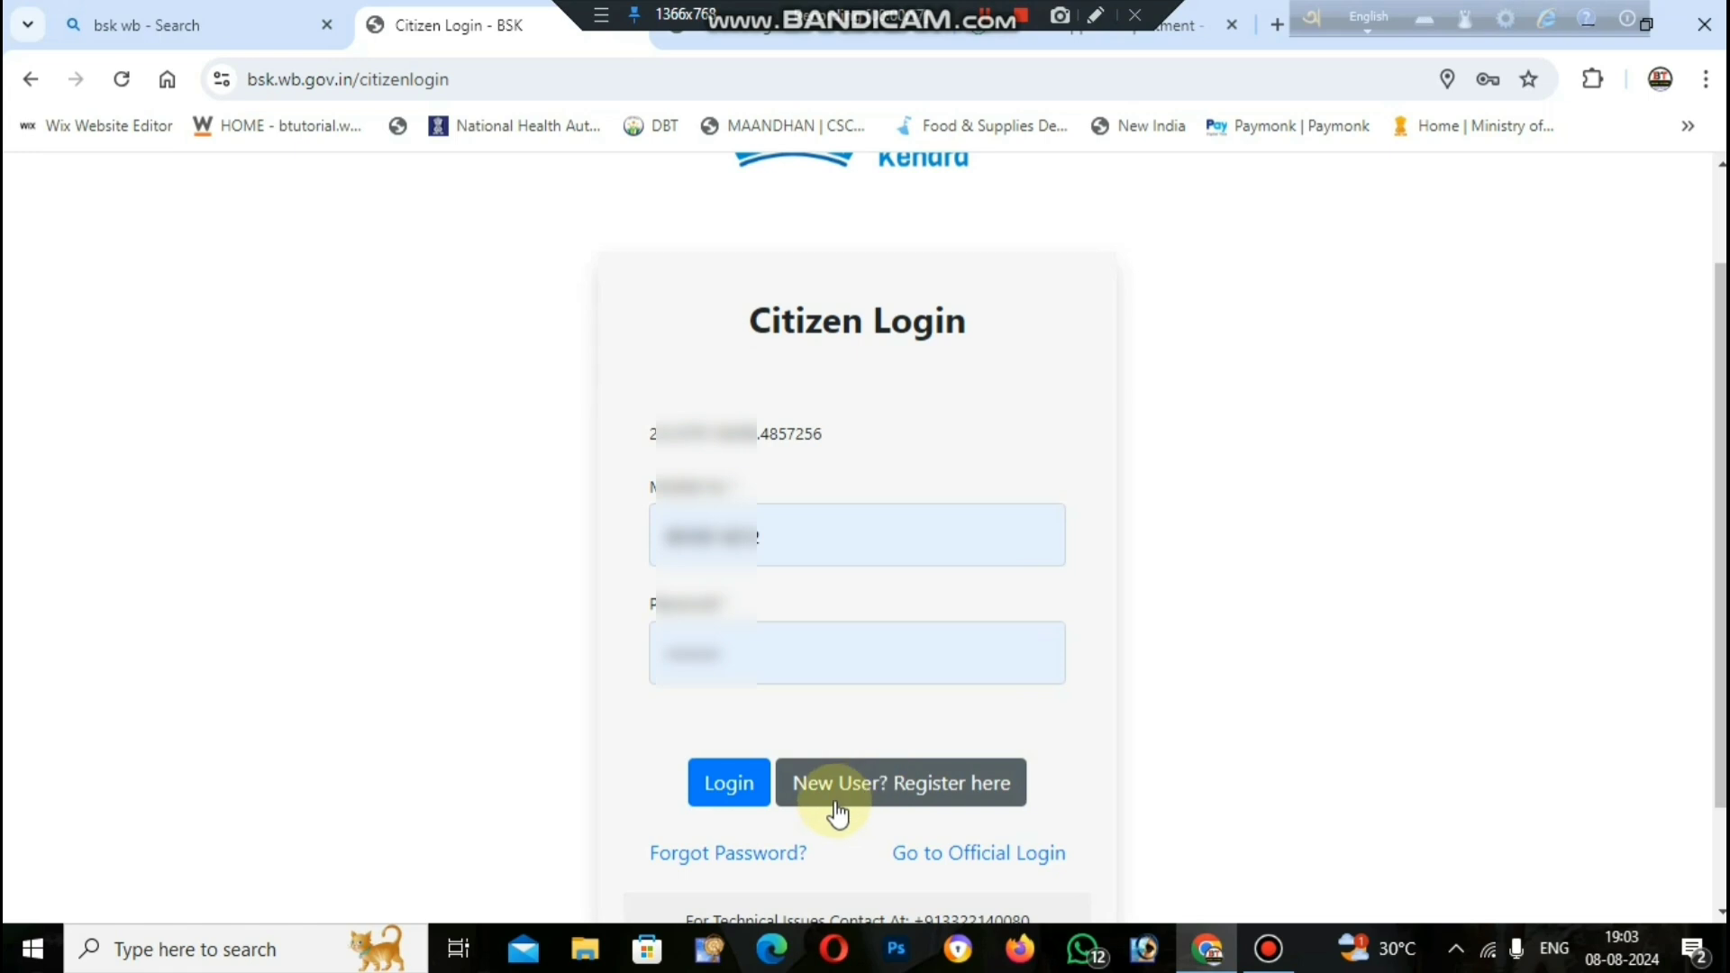
# Start a new citizen registration and request a one-time code for the phone number
pyautogui.click(886, 797)
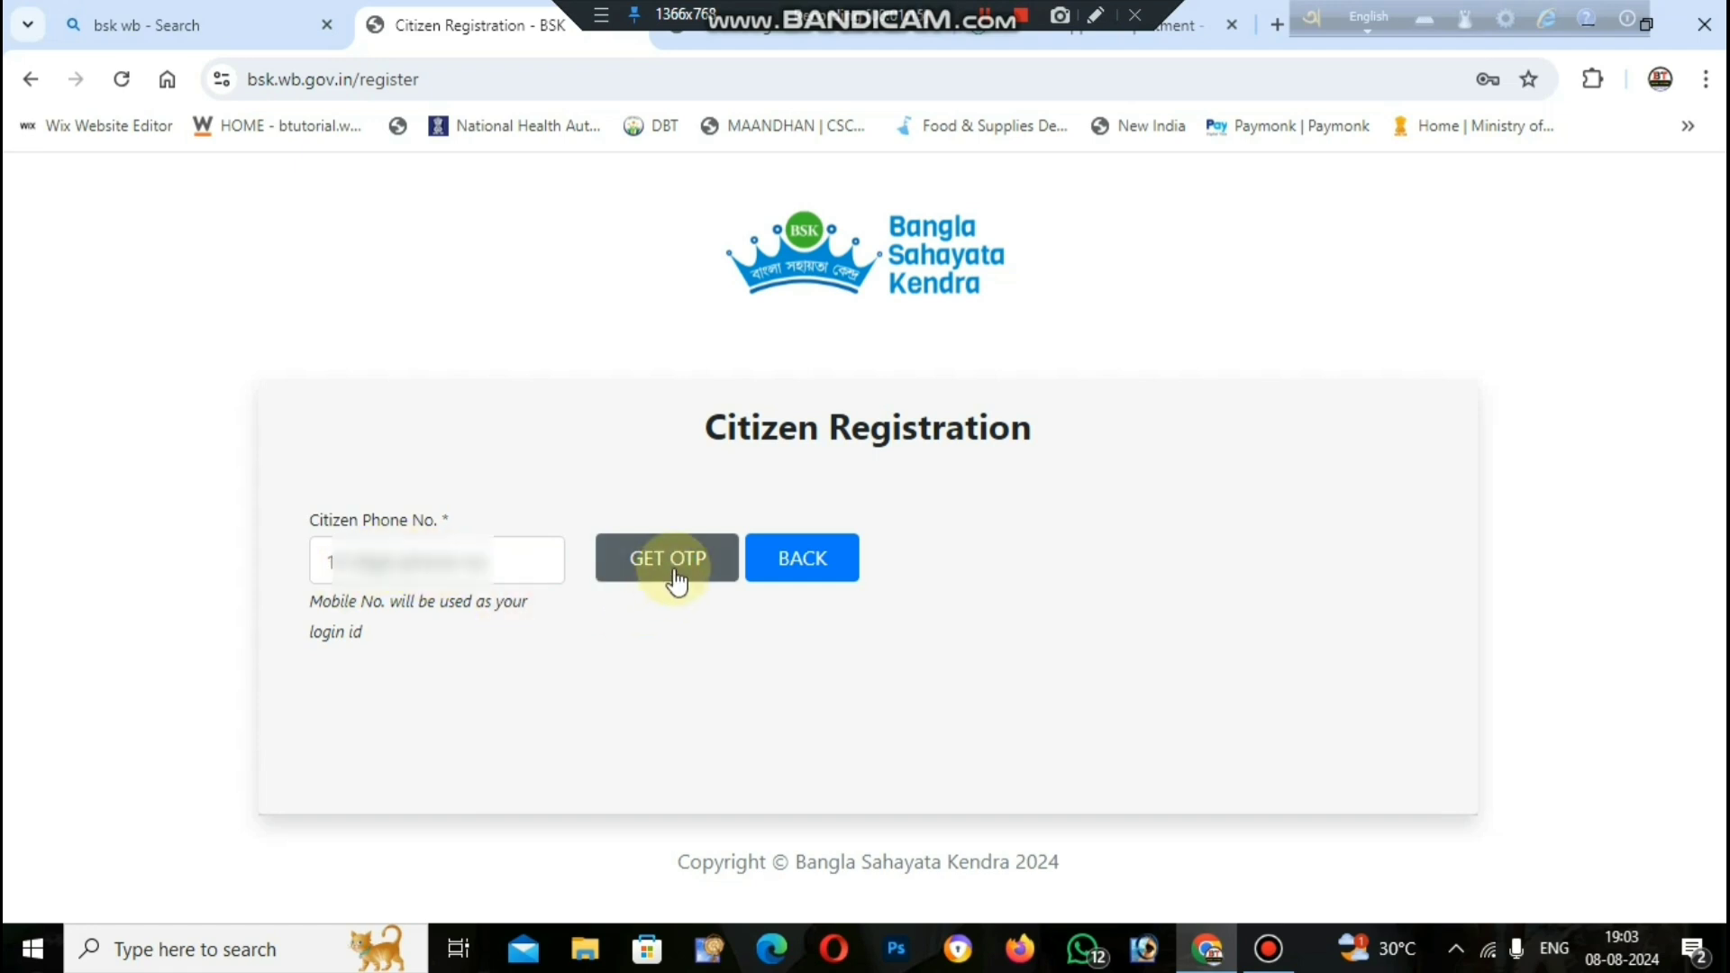
pyautogui.click(676, 568)
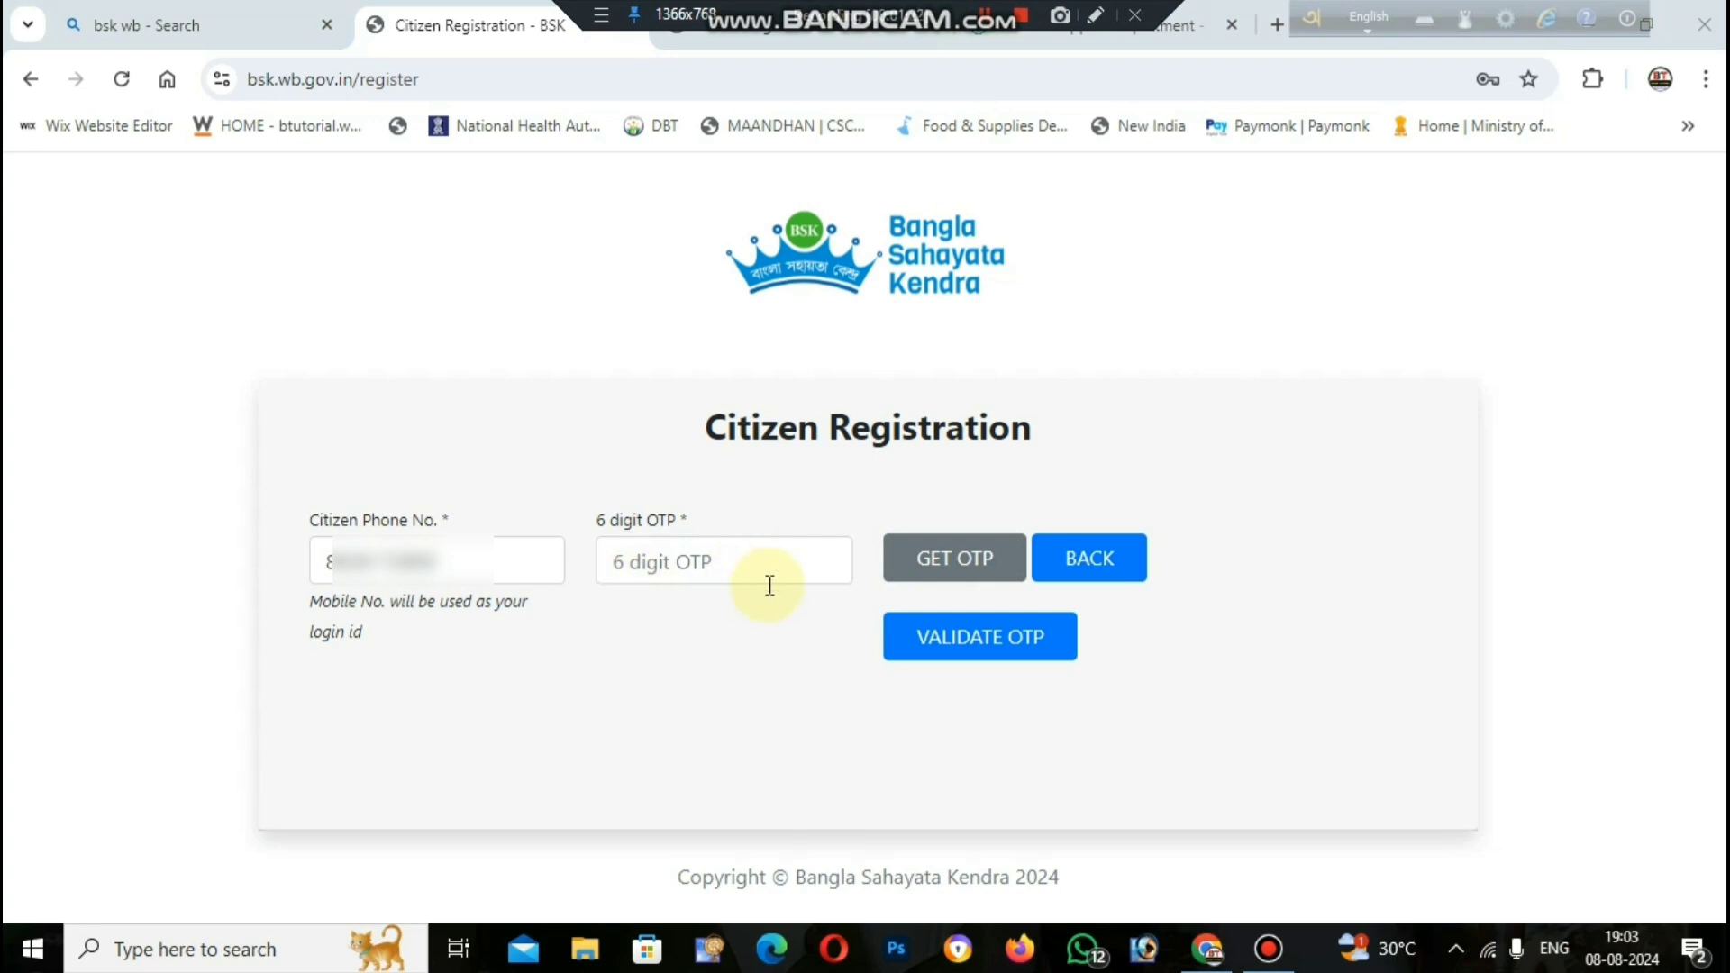
pyautogui.click(965, 641)
# Enter the received one-time code and validate it to unlock the full registration form
pyautogui.click(672, 583)
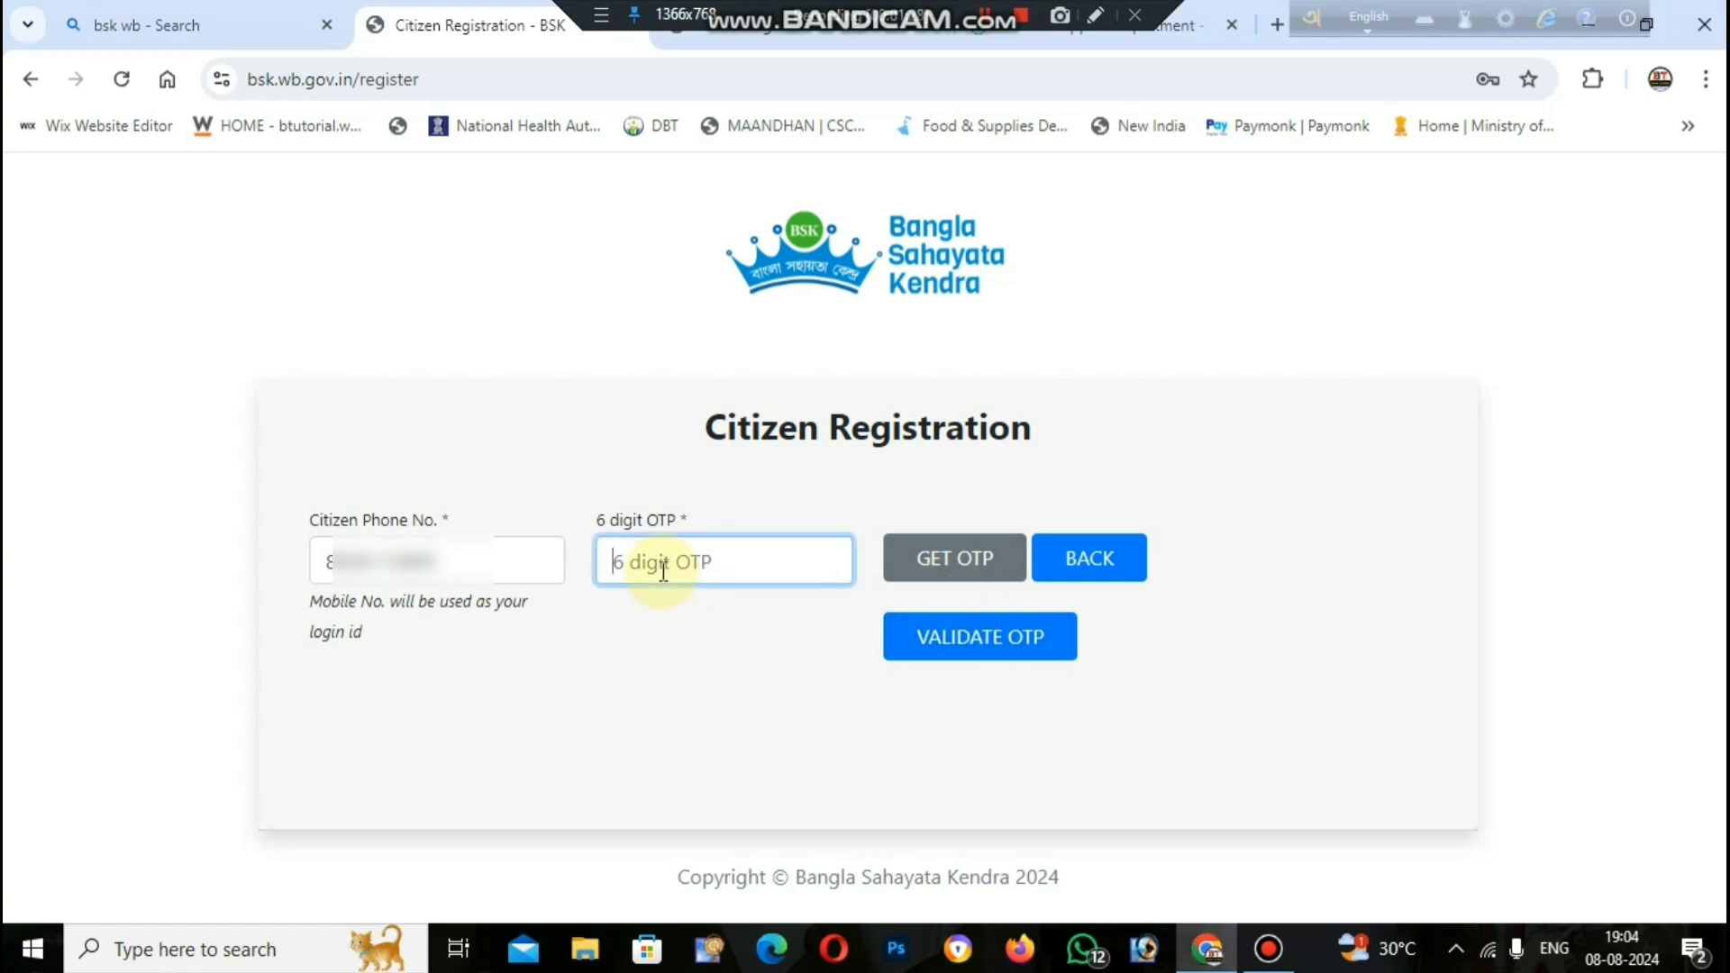
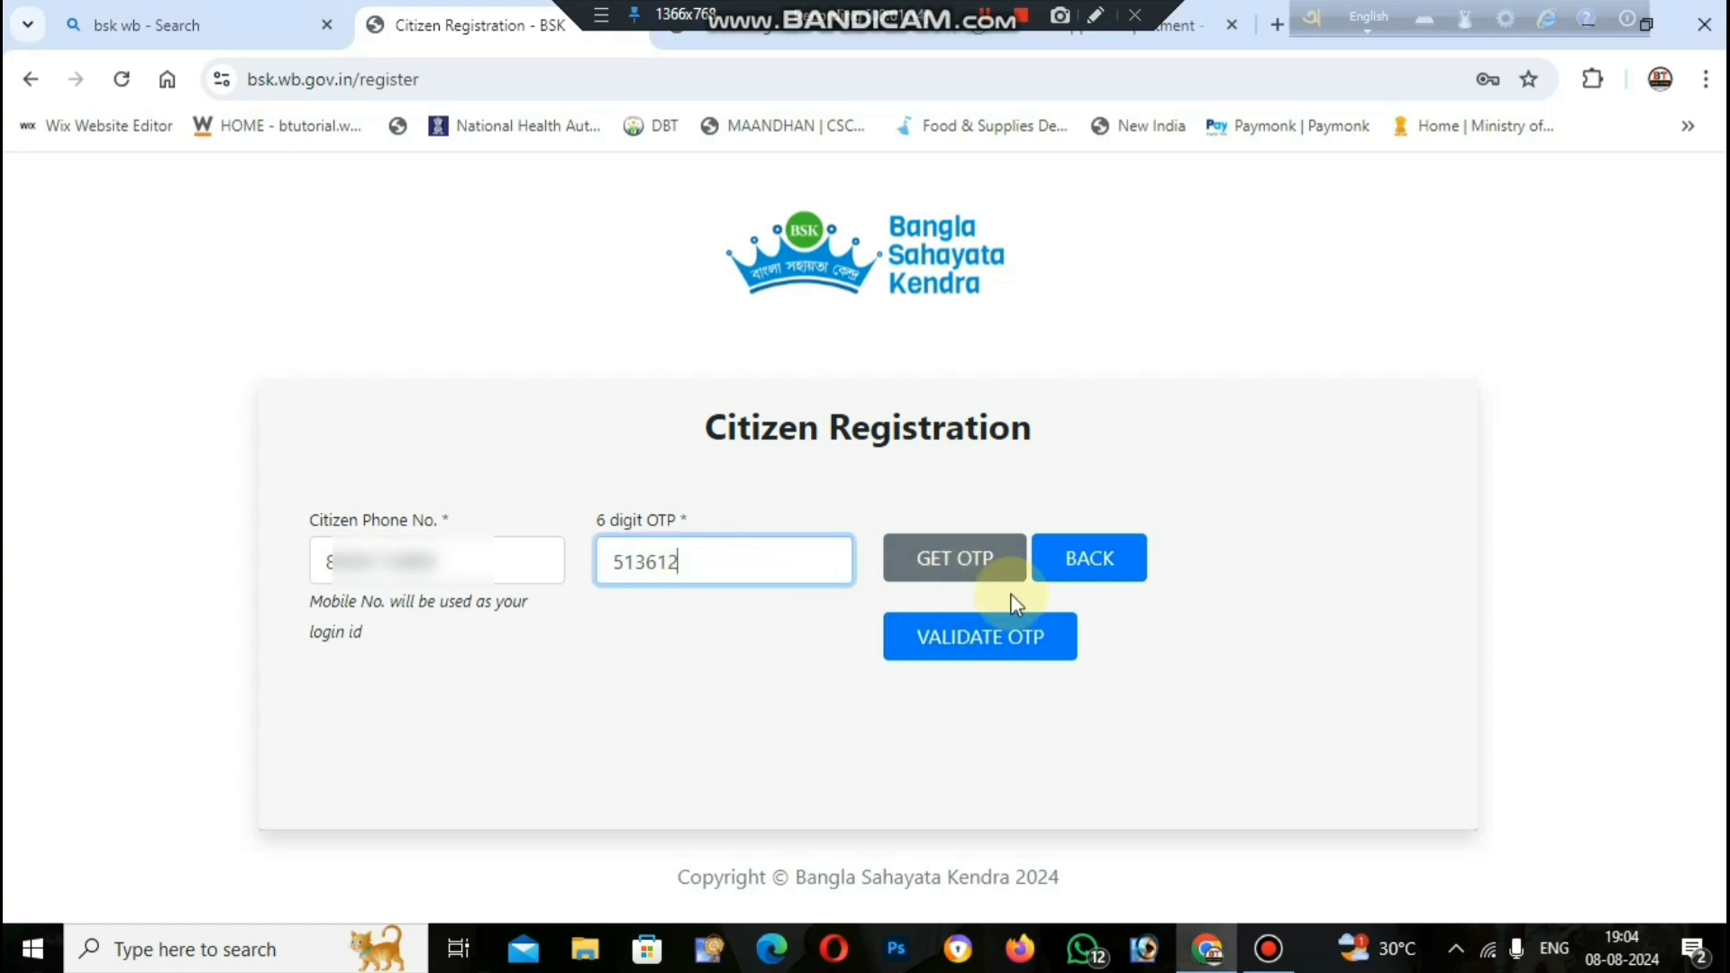
pyautogui.click(1012, 643)
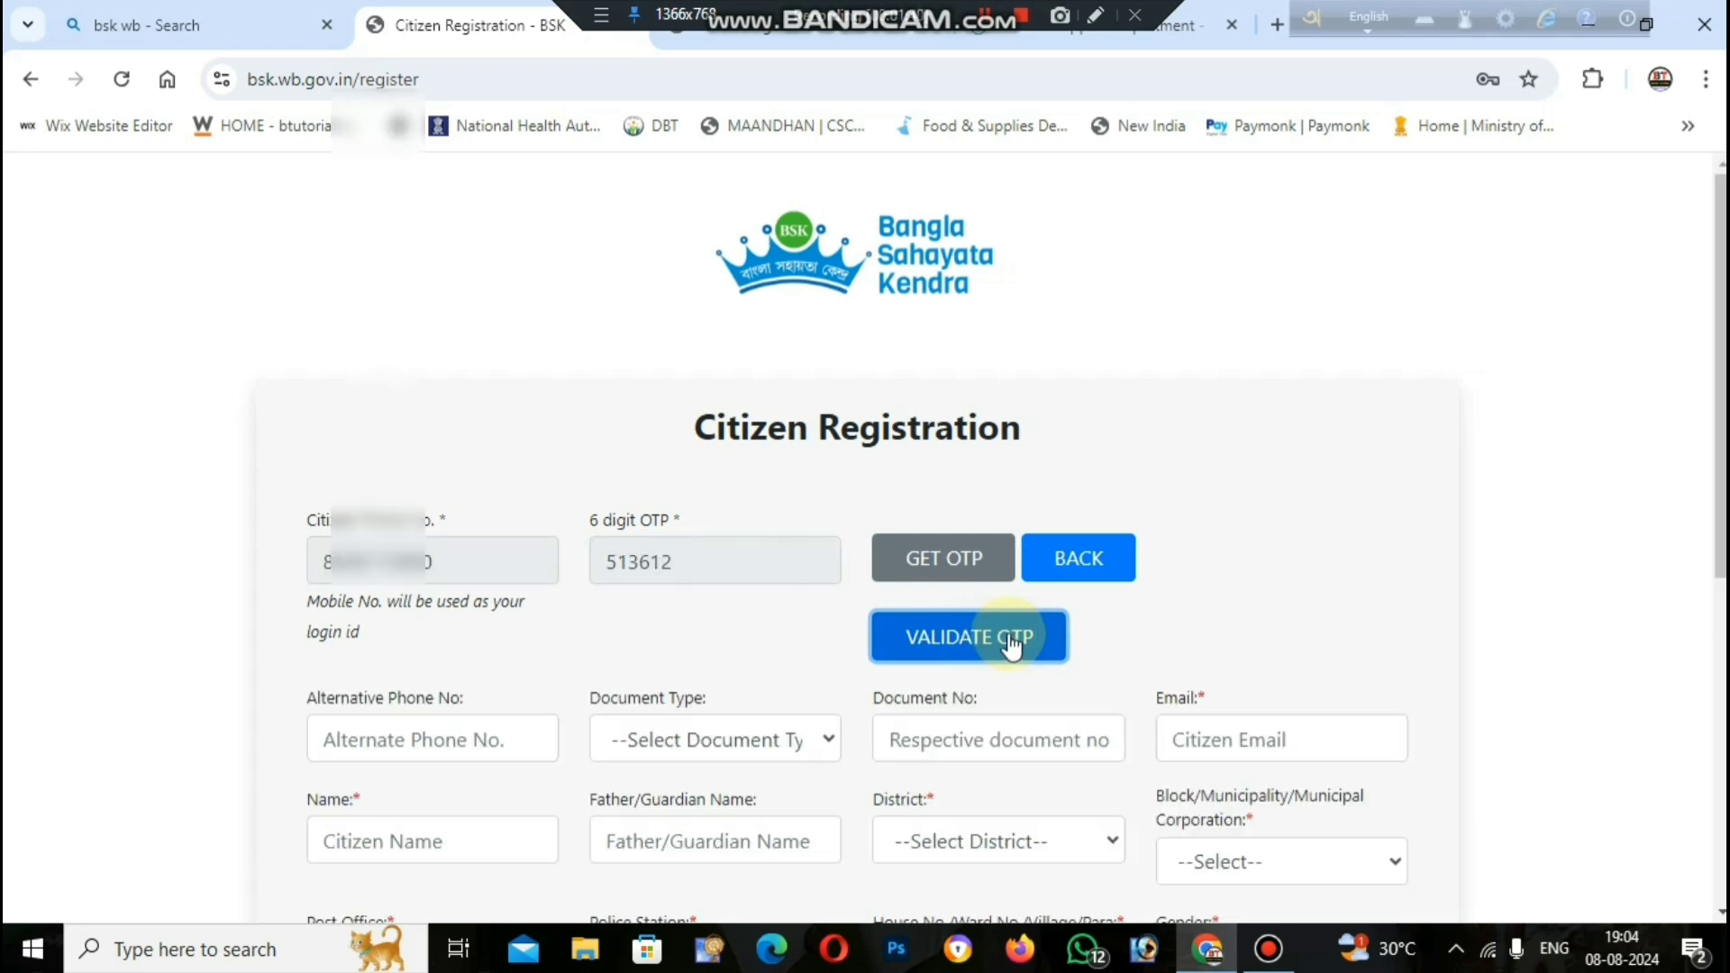
# Choose Aadhar Card in the Document Type dropdown of the registration form
pyautogui.scroll(-3, 1010, 642)
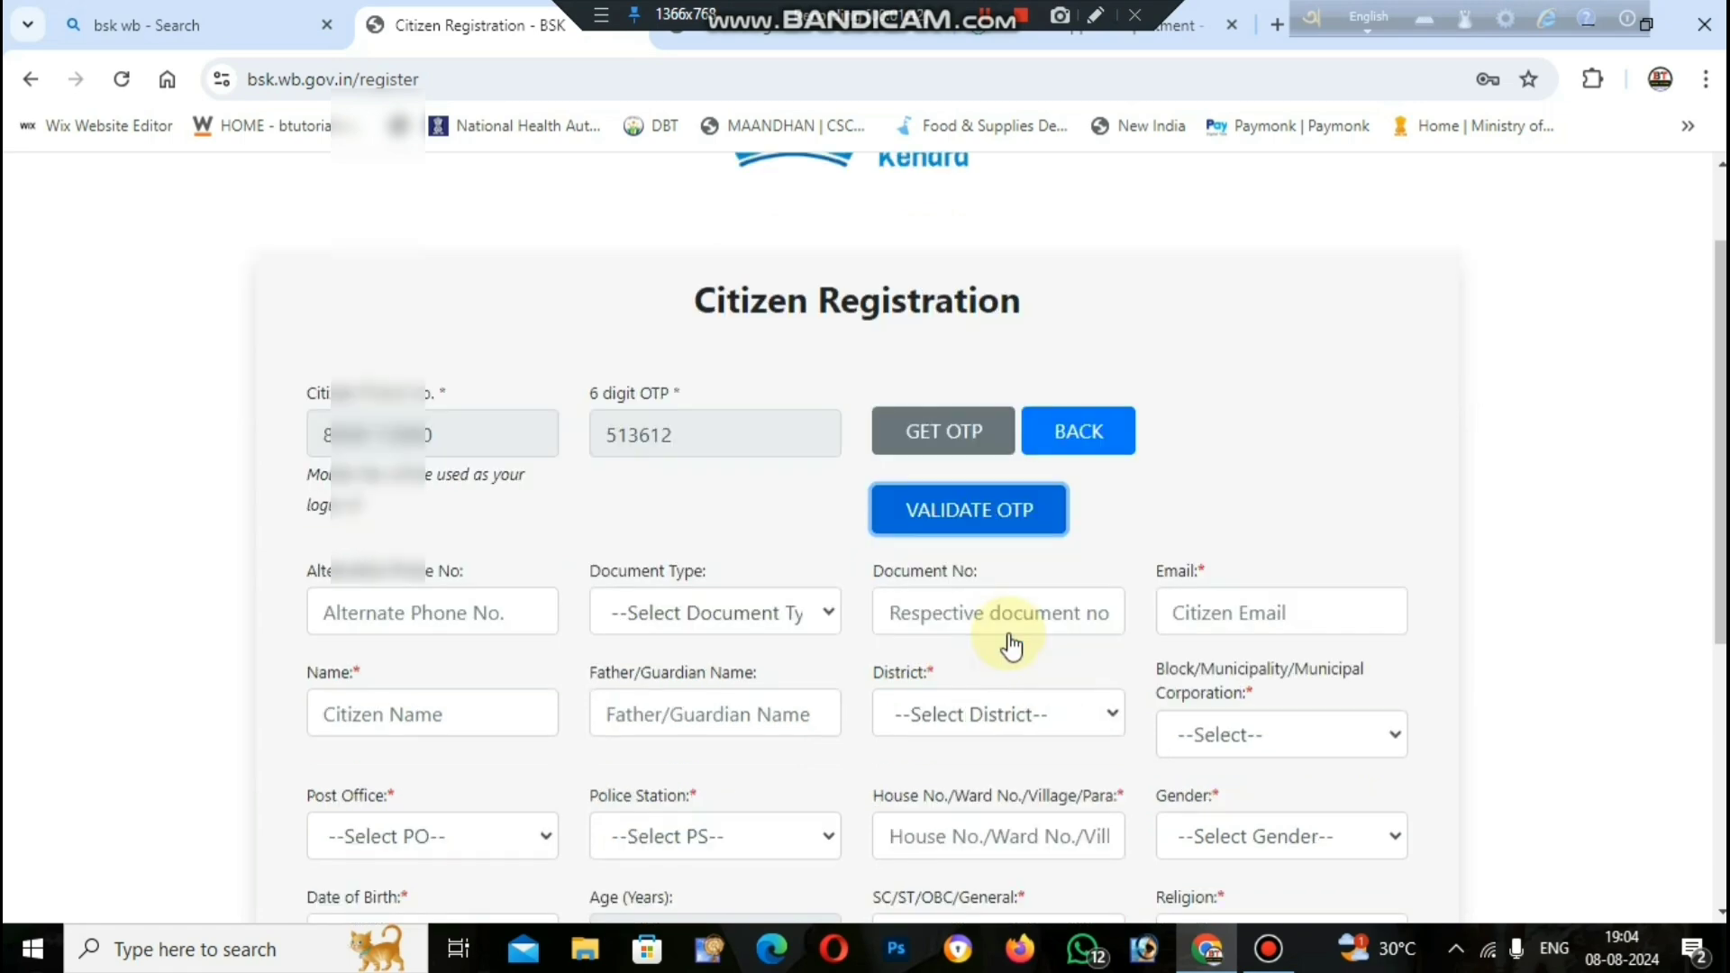
pyautogui.scroll(1, 1008, 634)
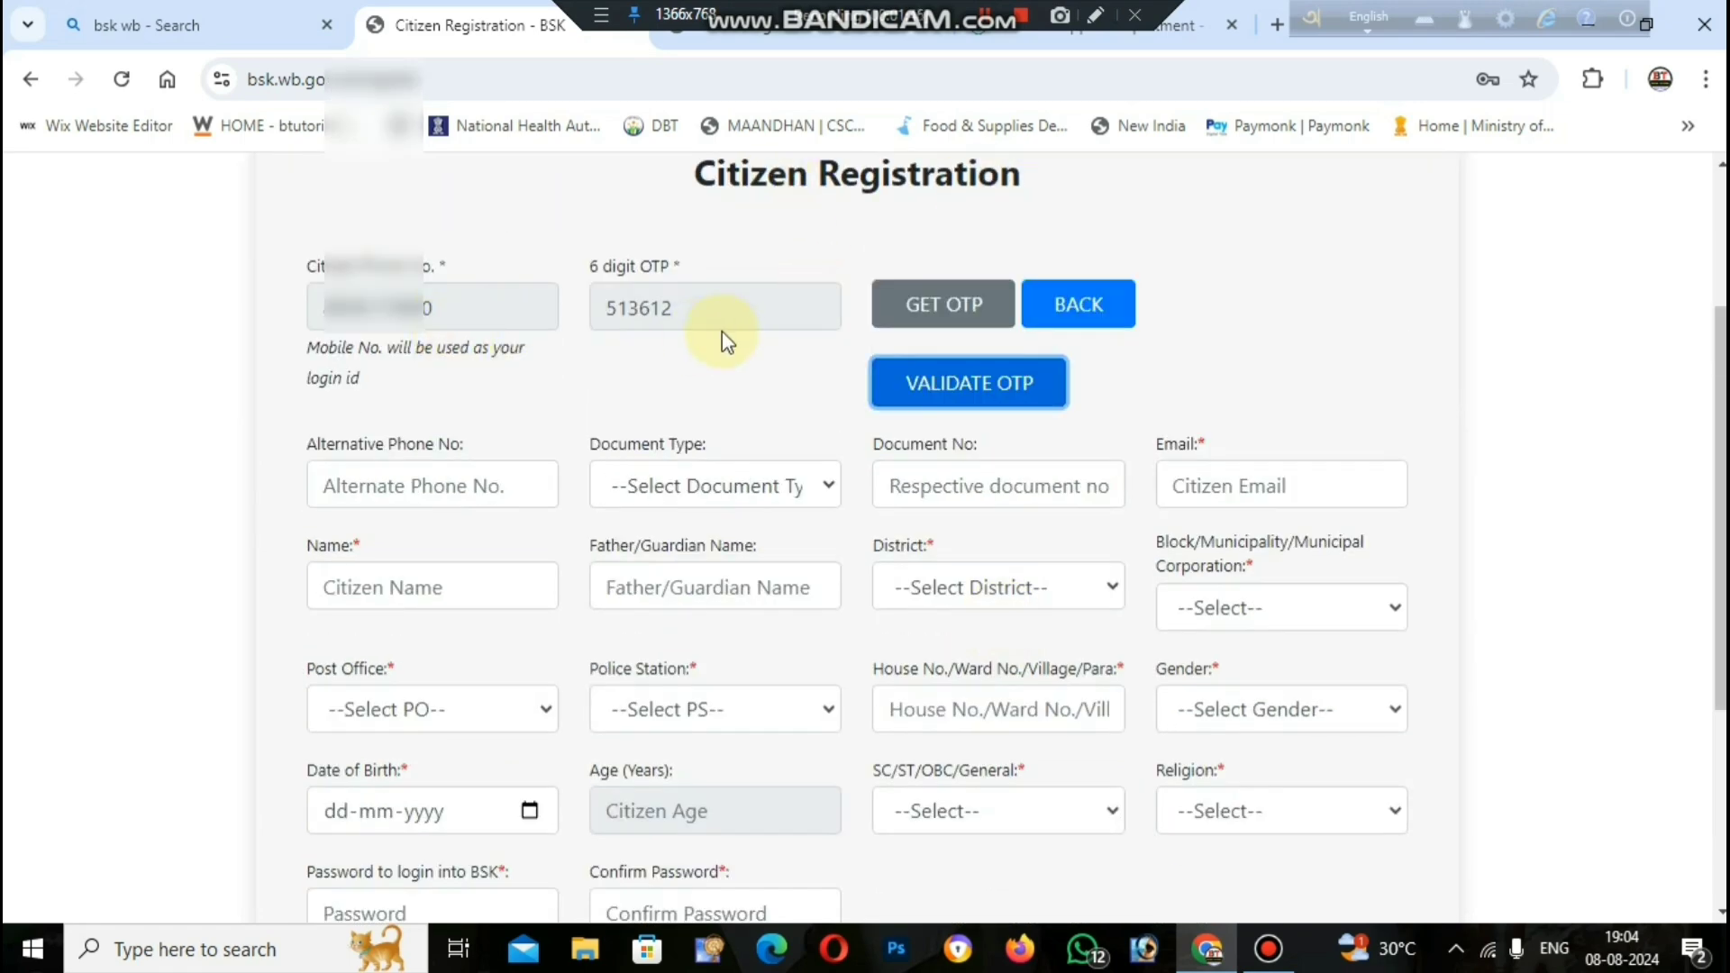
pyautogui.scroll(-1, 722, 329)
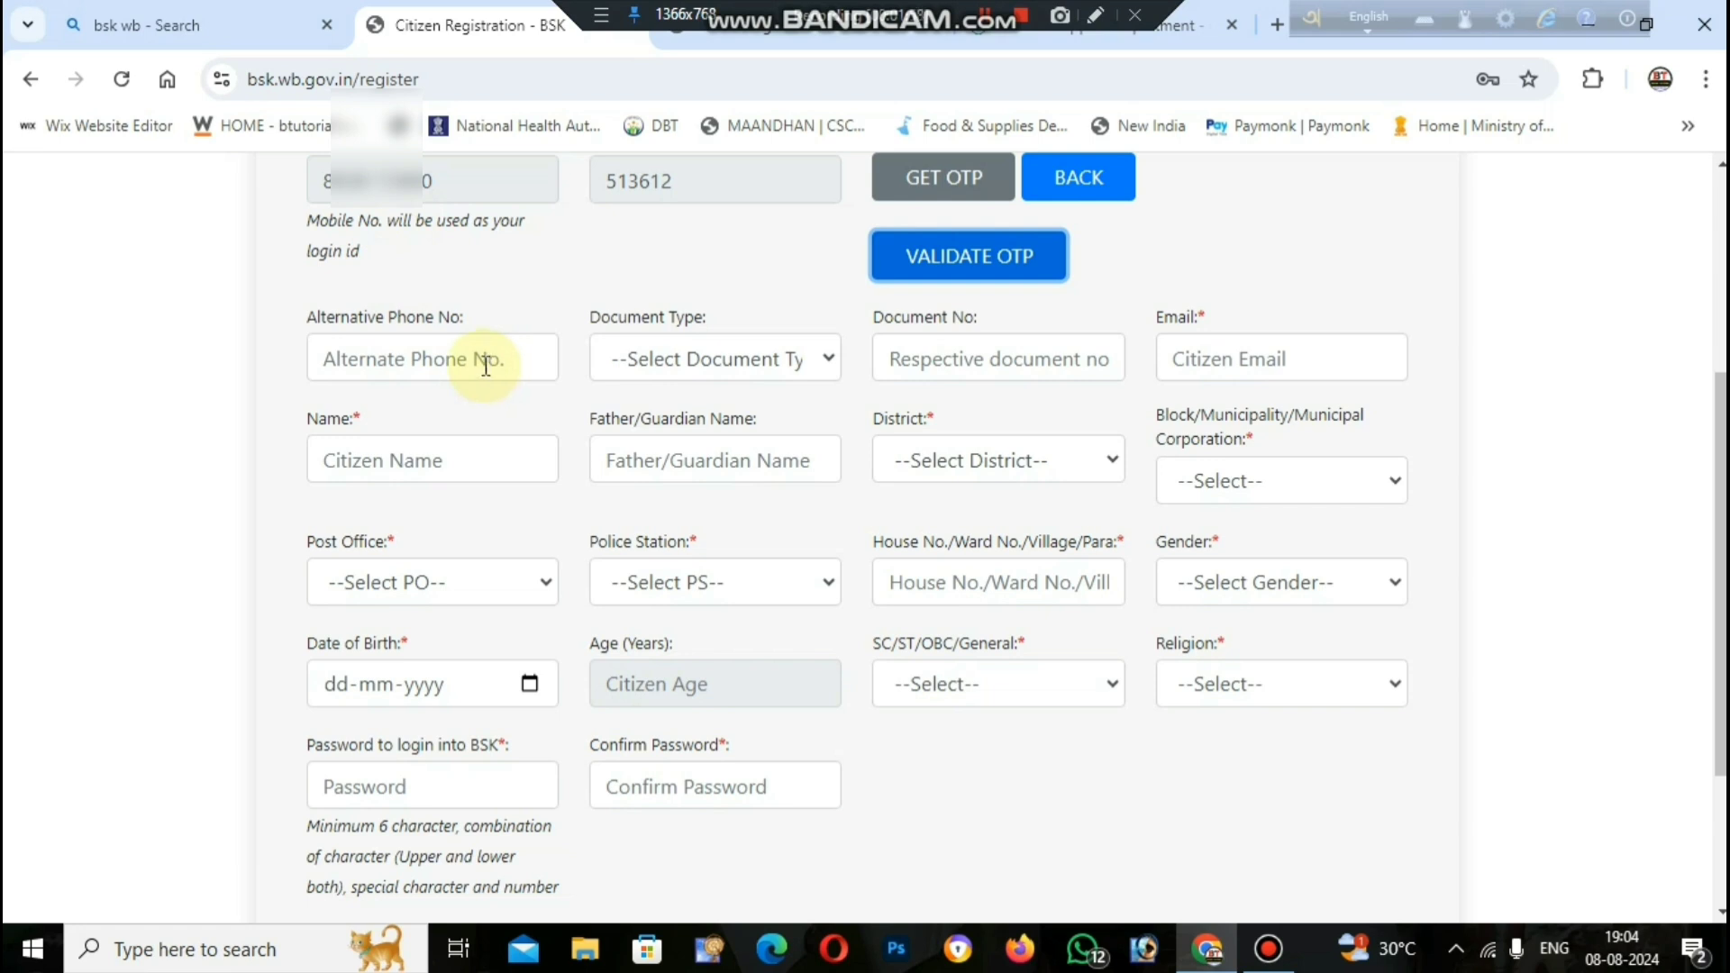
pyautogui.click(731, 358)
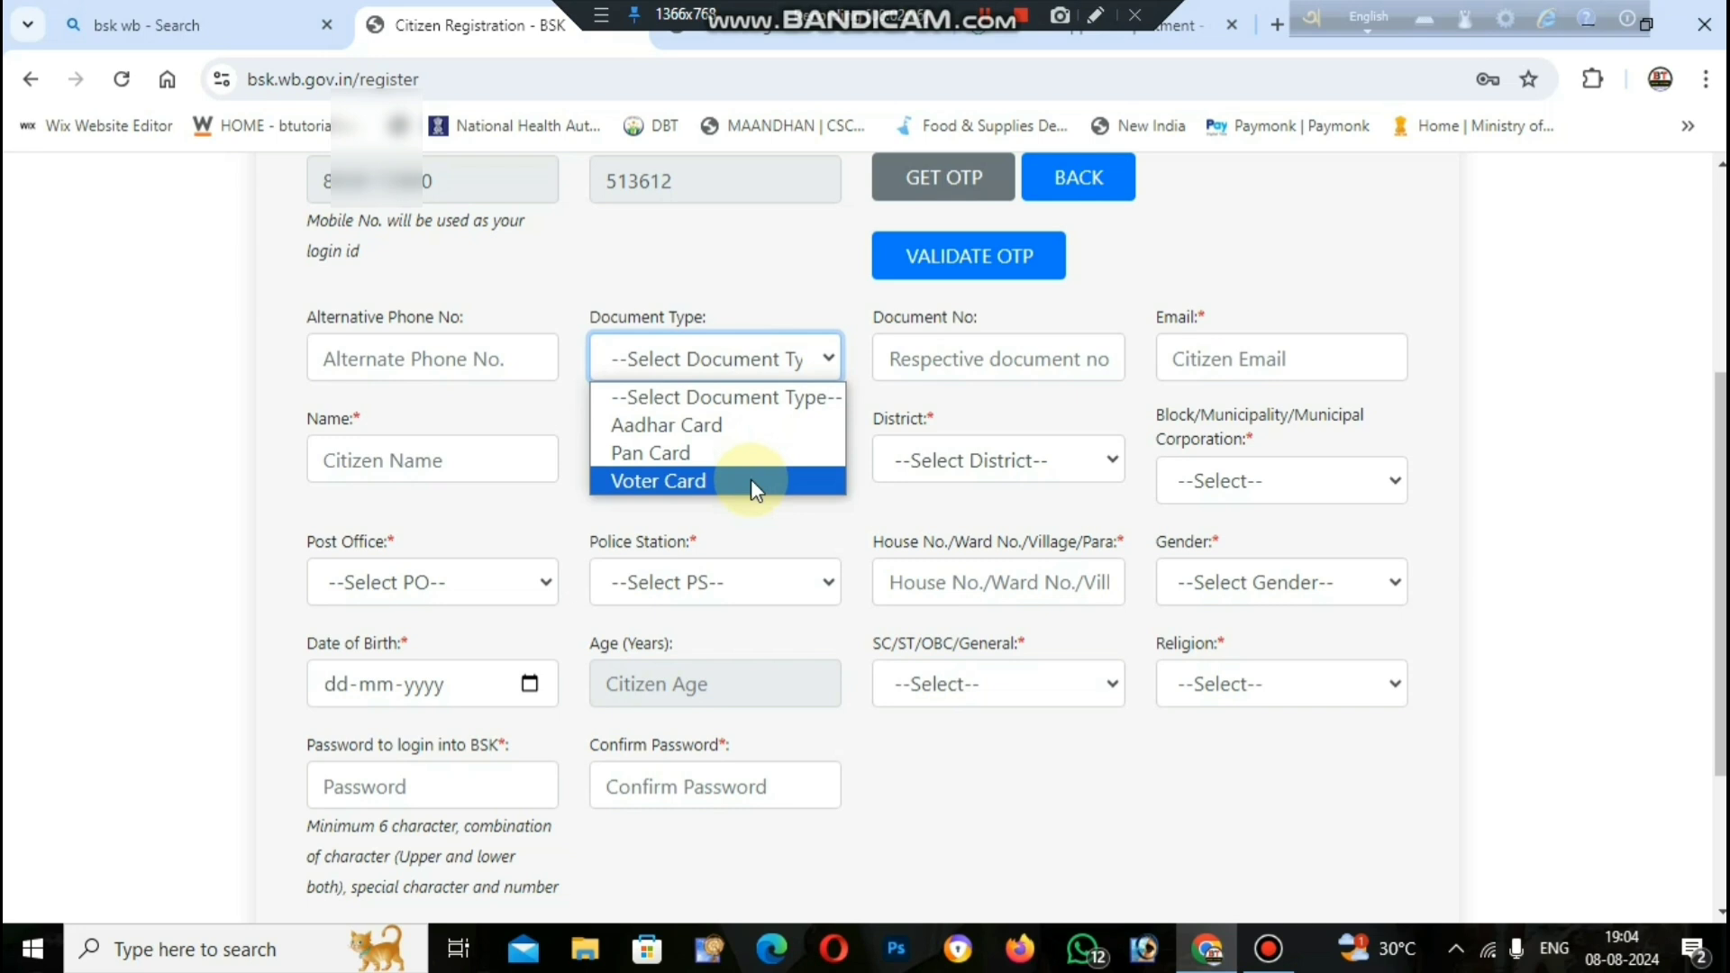
pyautogui.click(708, 441)
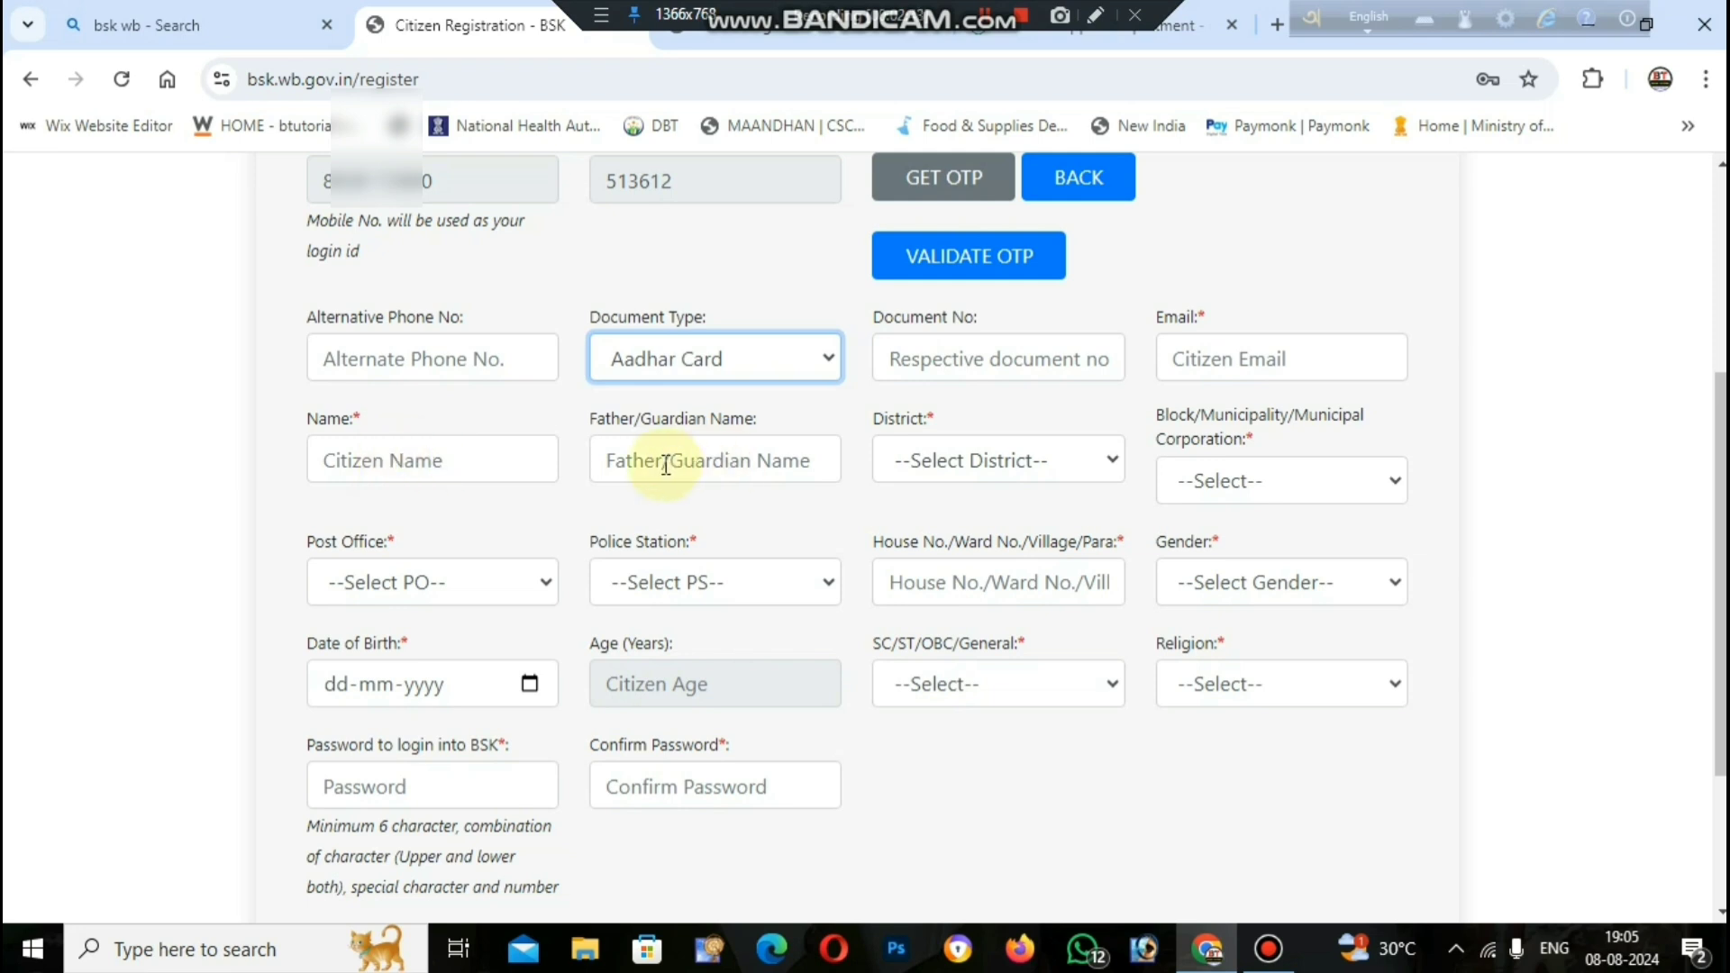
# Select NADIA as the district and SANTIPUR as the block
pyautogui.click(935, 461)
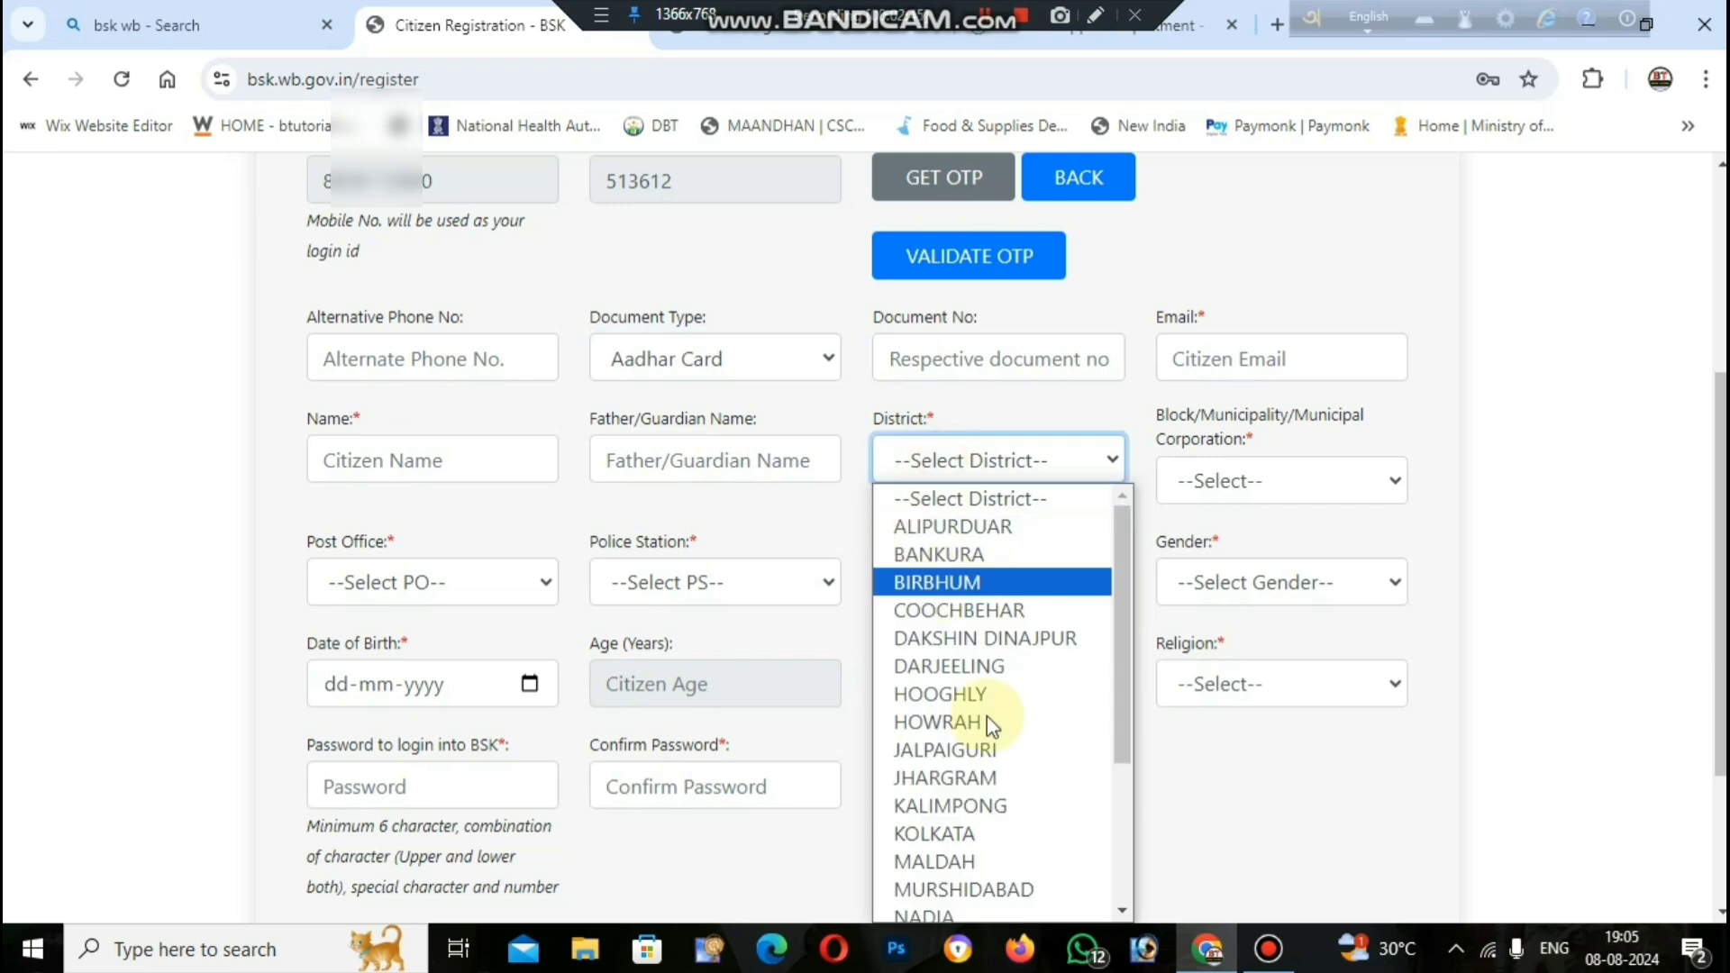
pyautogui.scroll(-3, 991, 815)
pyautogui.click(973, 687)
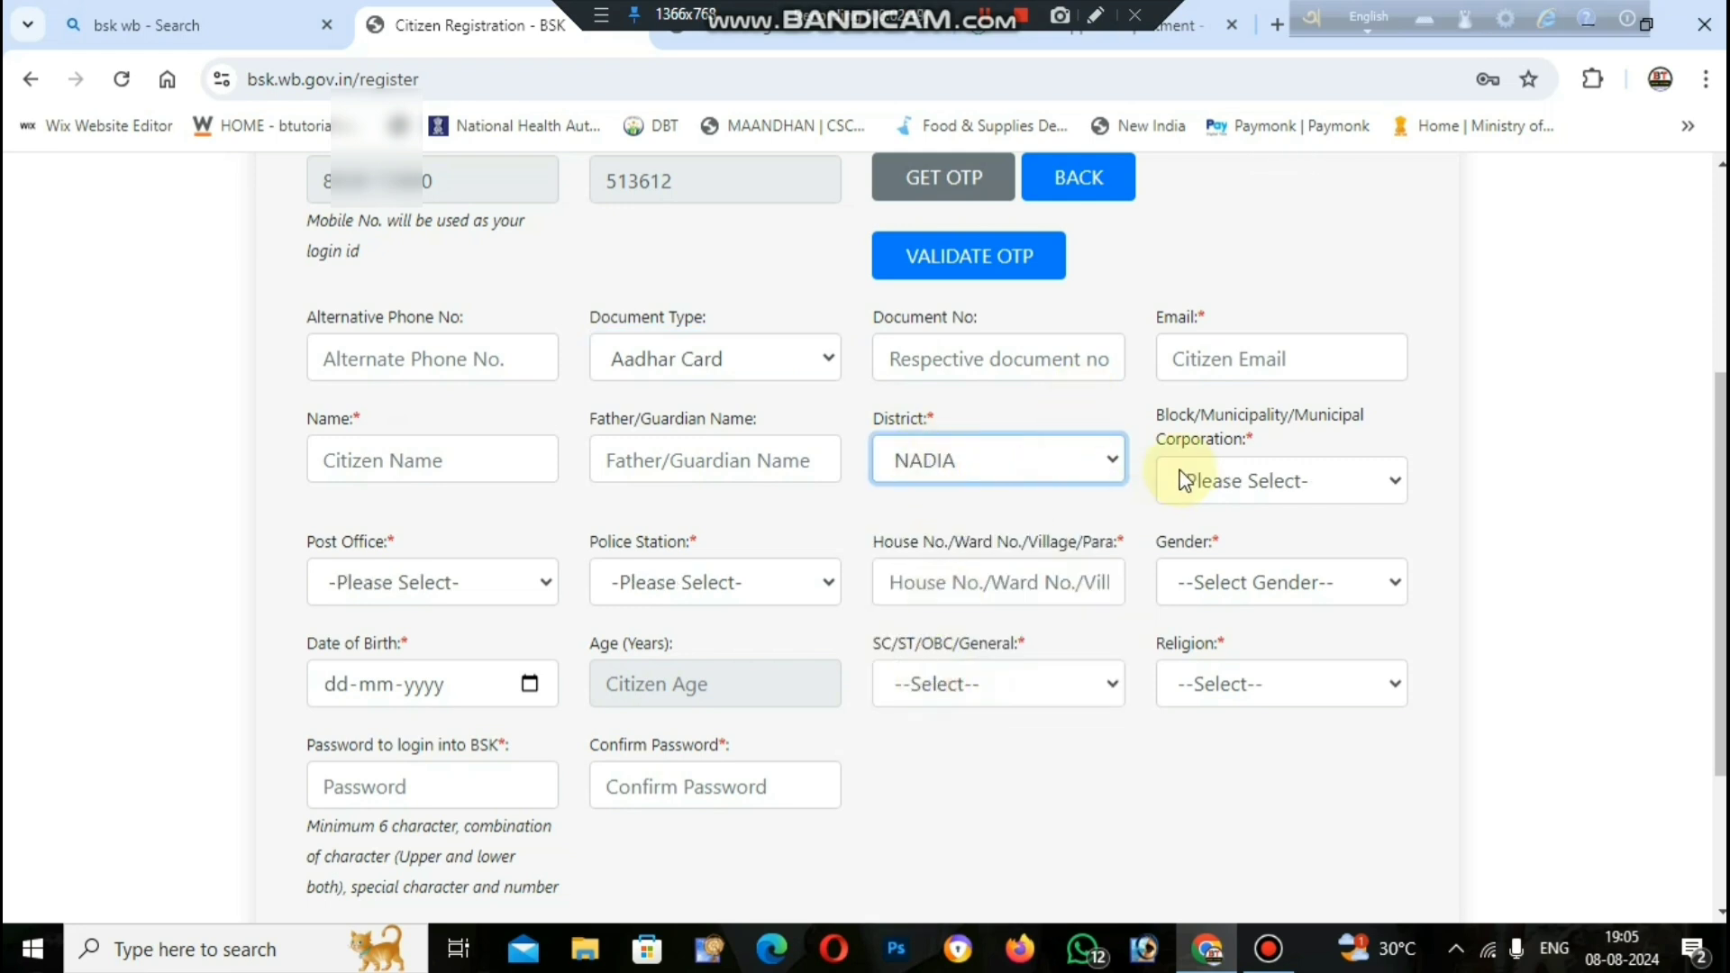
pyautogui.click(1279, 484)
pyautogui.scroll(-1, 1299, 377)
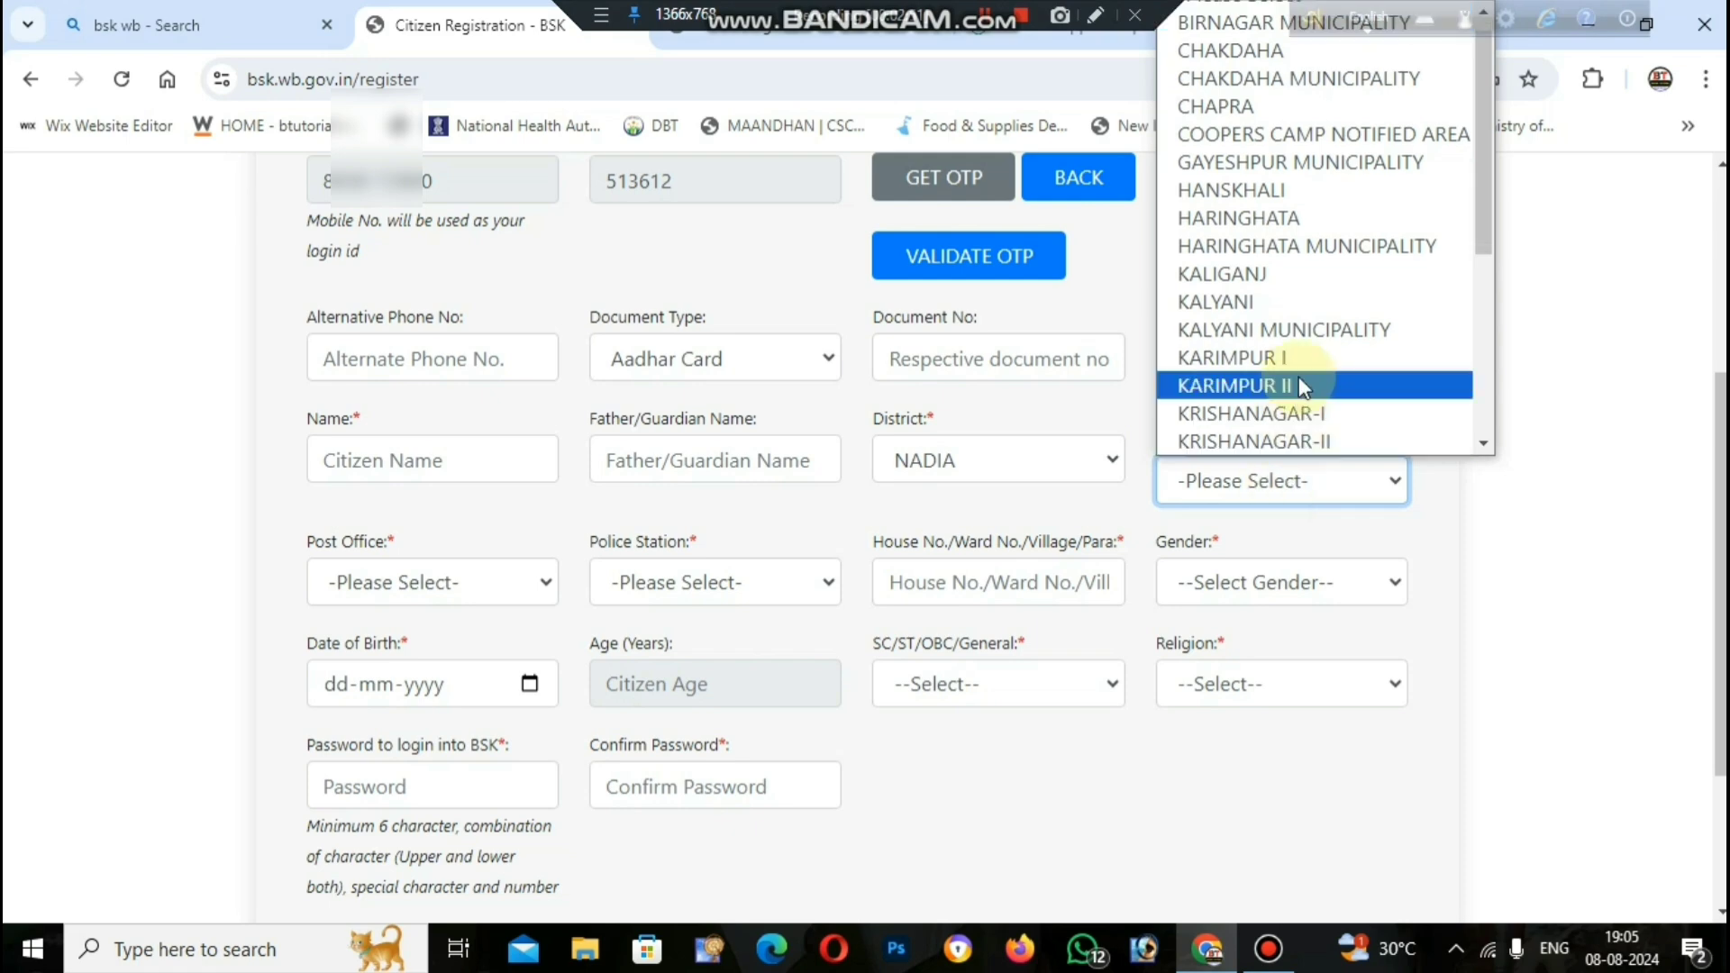
pyautogui.scroll(-3, 1299, 347)
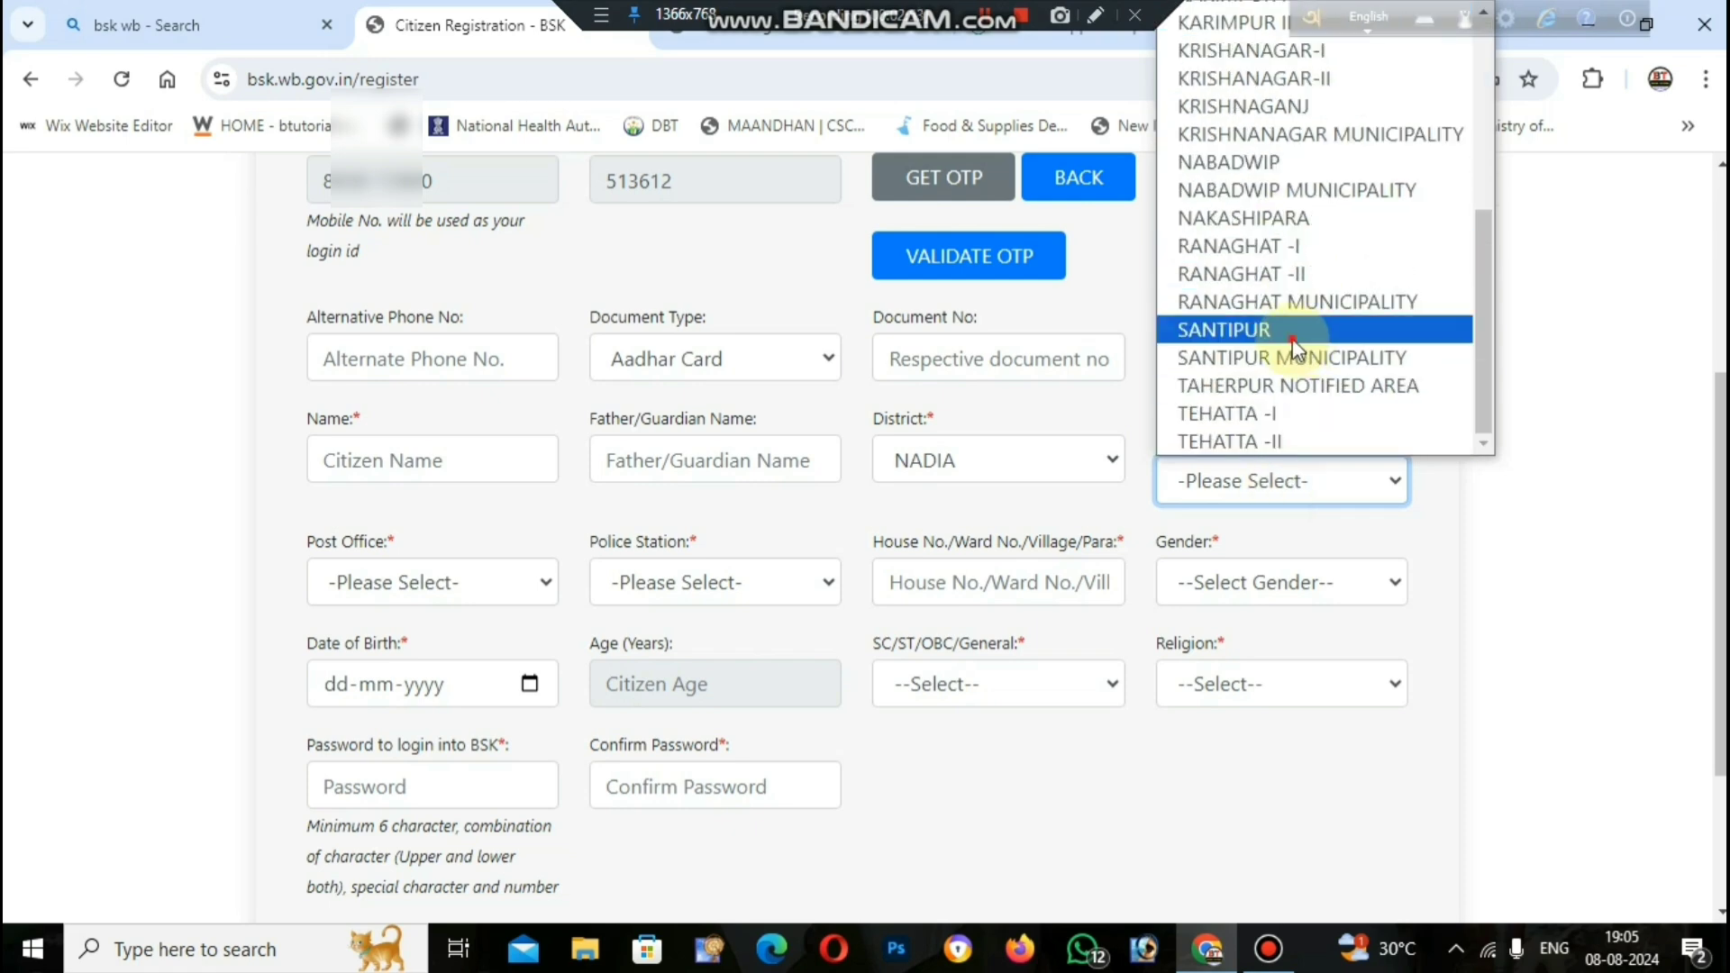
pyautogui.click(1297, 332)
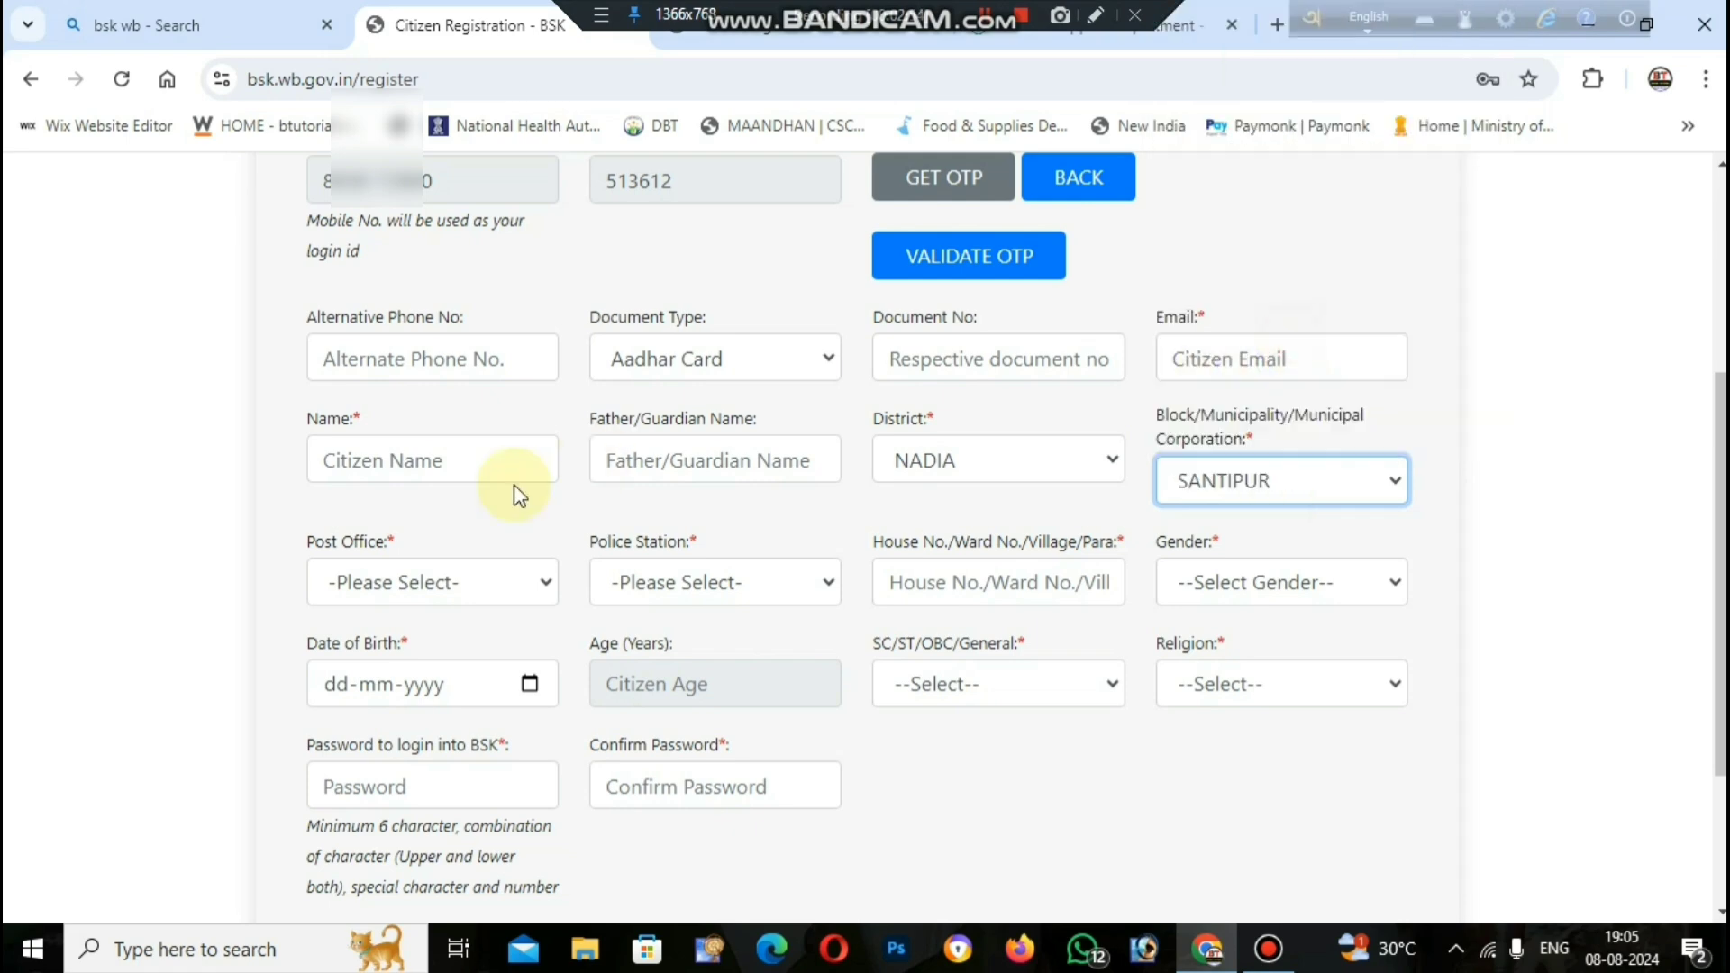
# Set post office 2NONATUNFULIA BO-741402, police station SHANTIPUR and gender Male
pyautogui.click(485, 585)
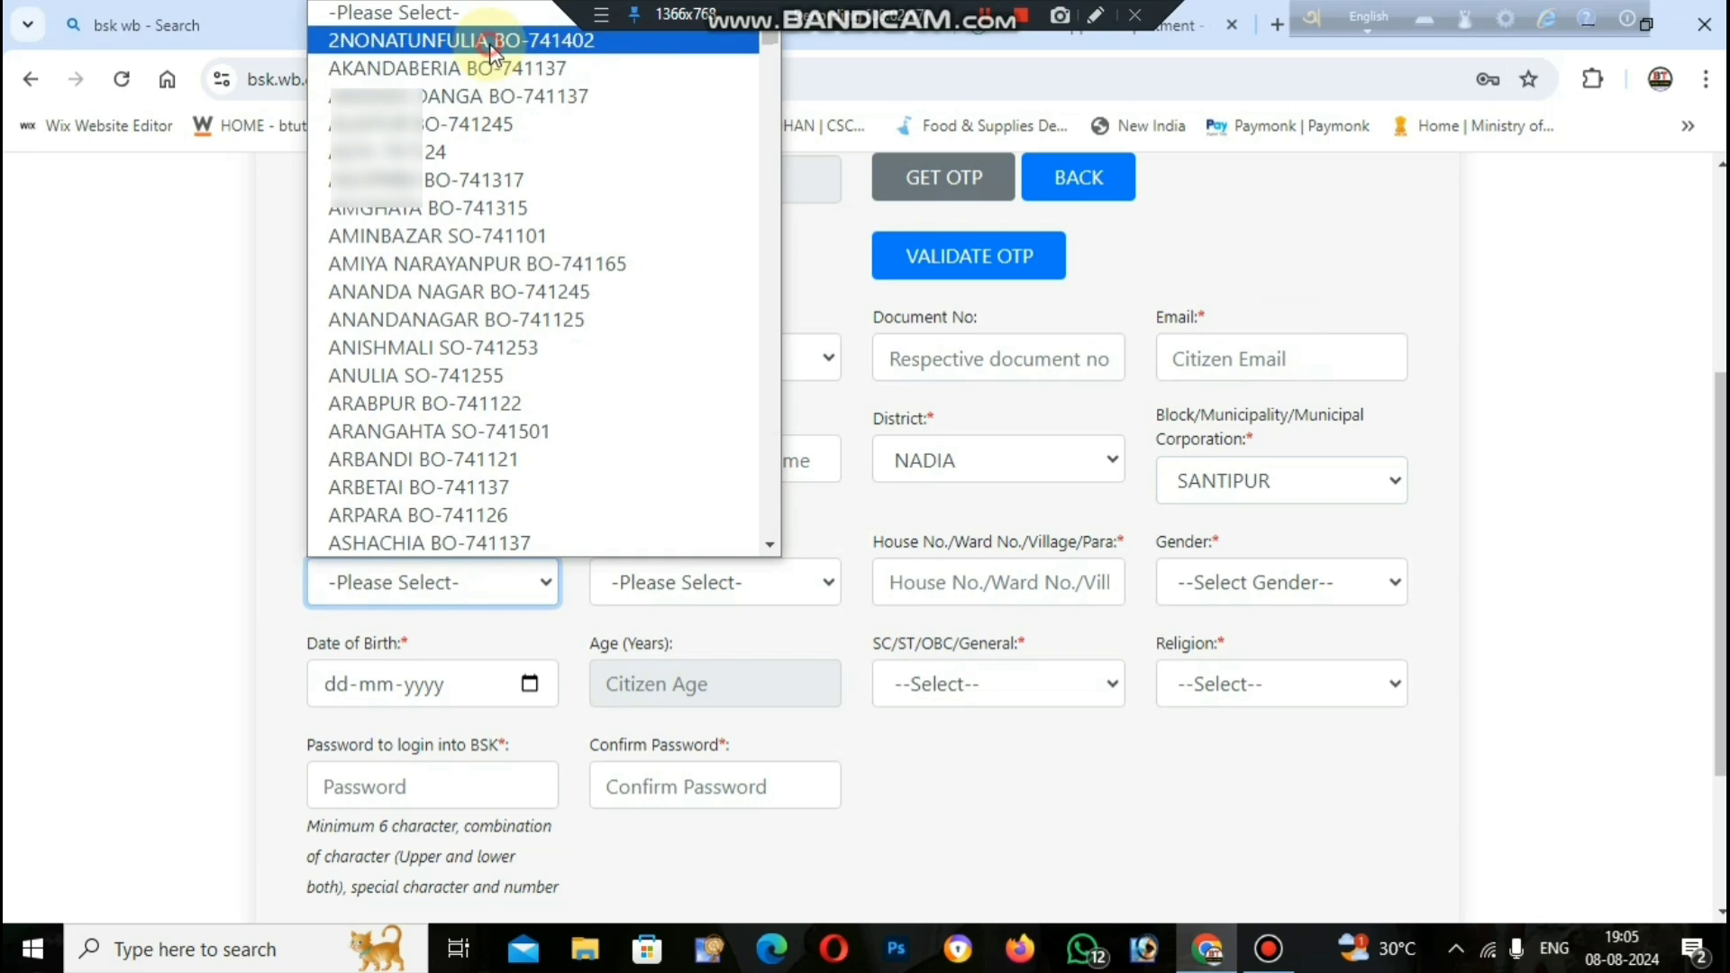
pyautogui.click(486, 40)
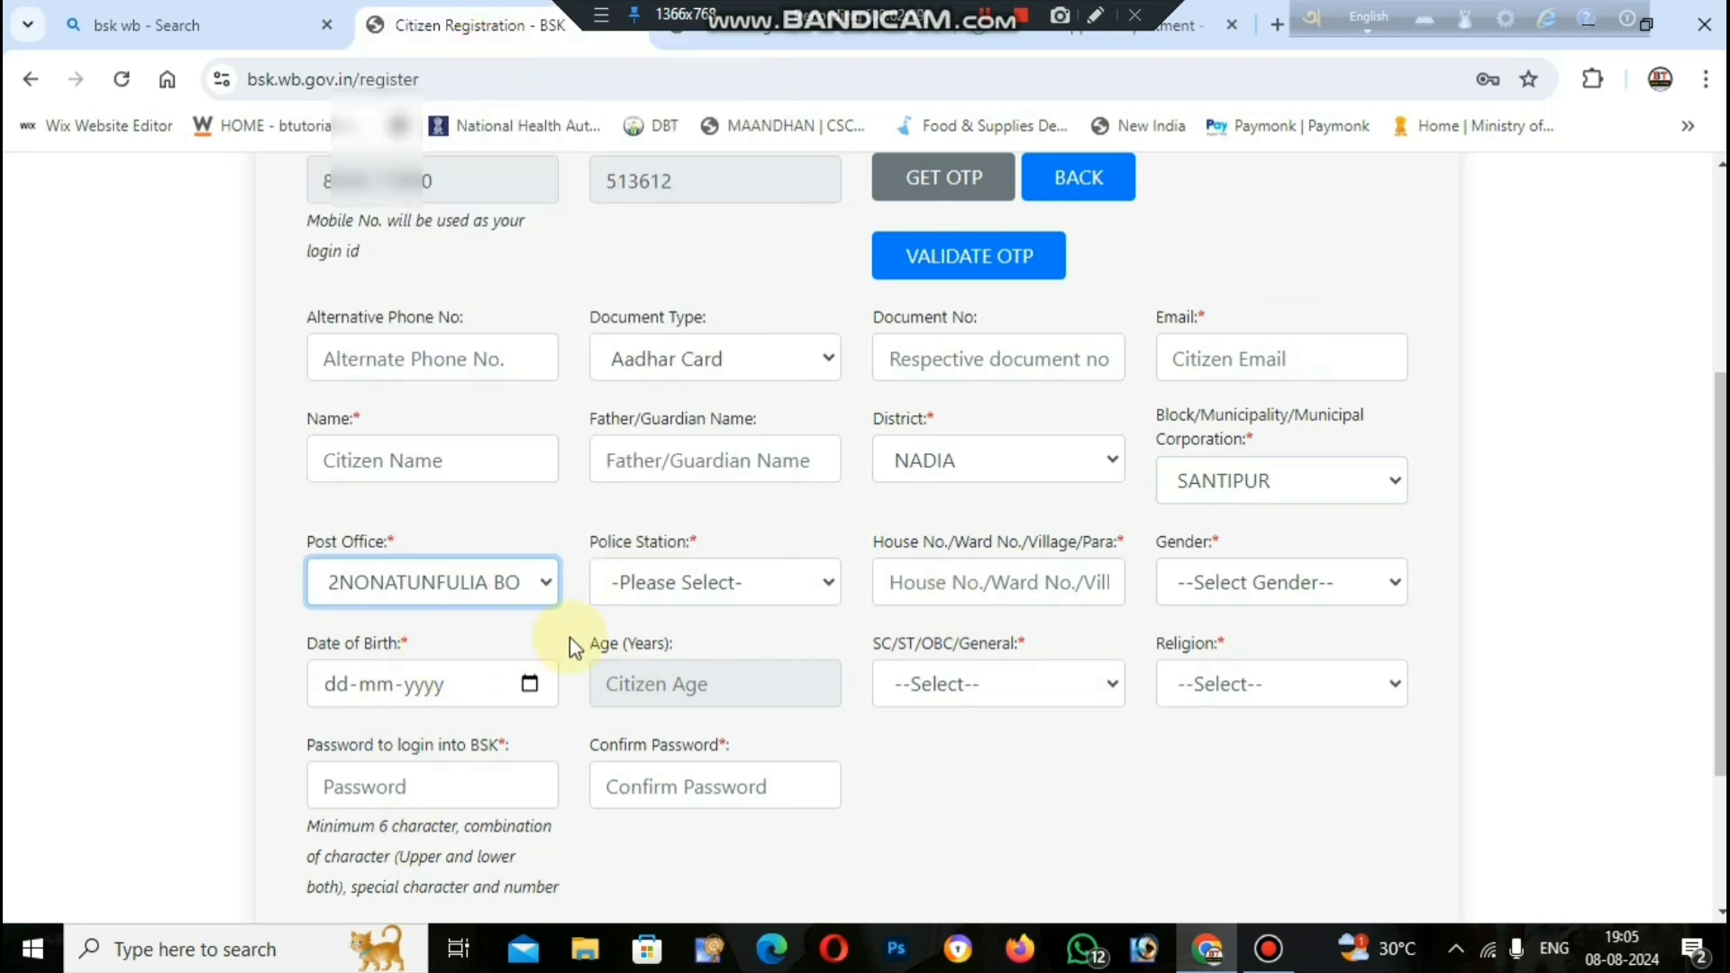
pyautogui.click(704, 586)
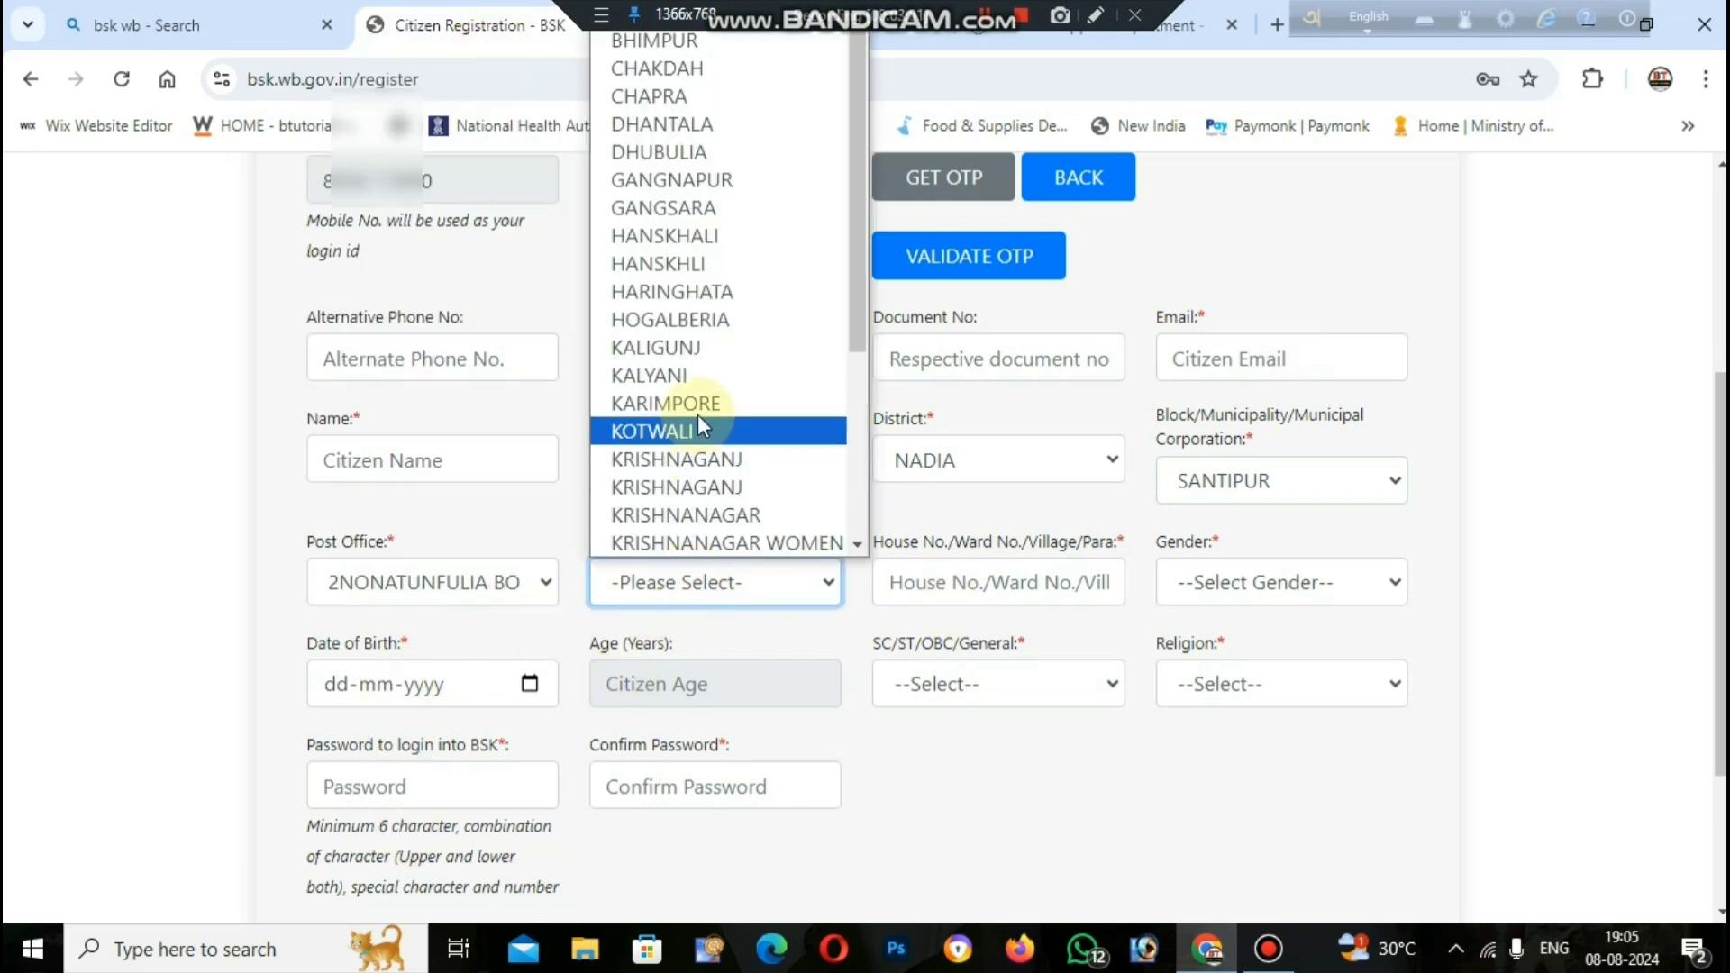
pyautogui.scroll(-3, 694, 410)
pyautogui.click(667, 488)
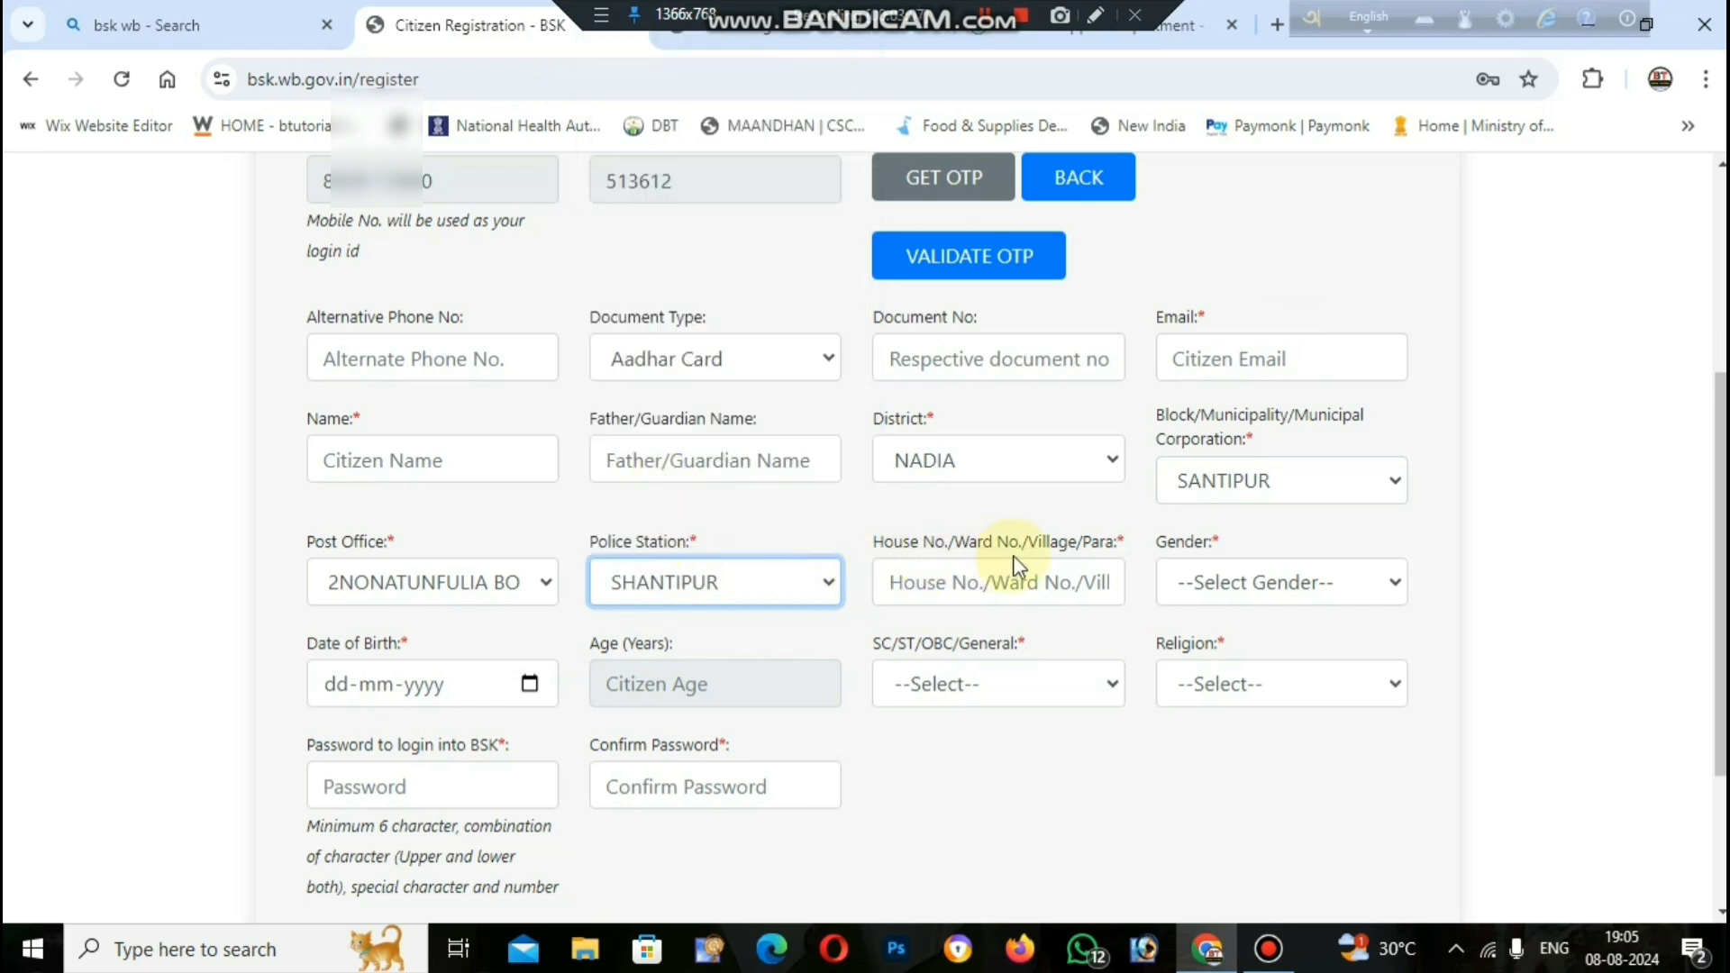
pyautogui.click(948, 577)
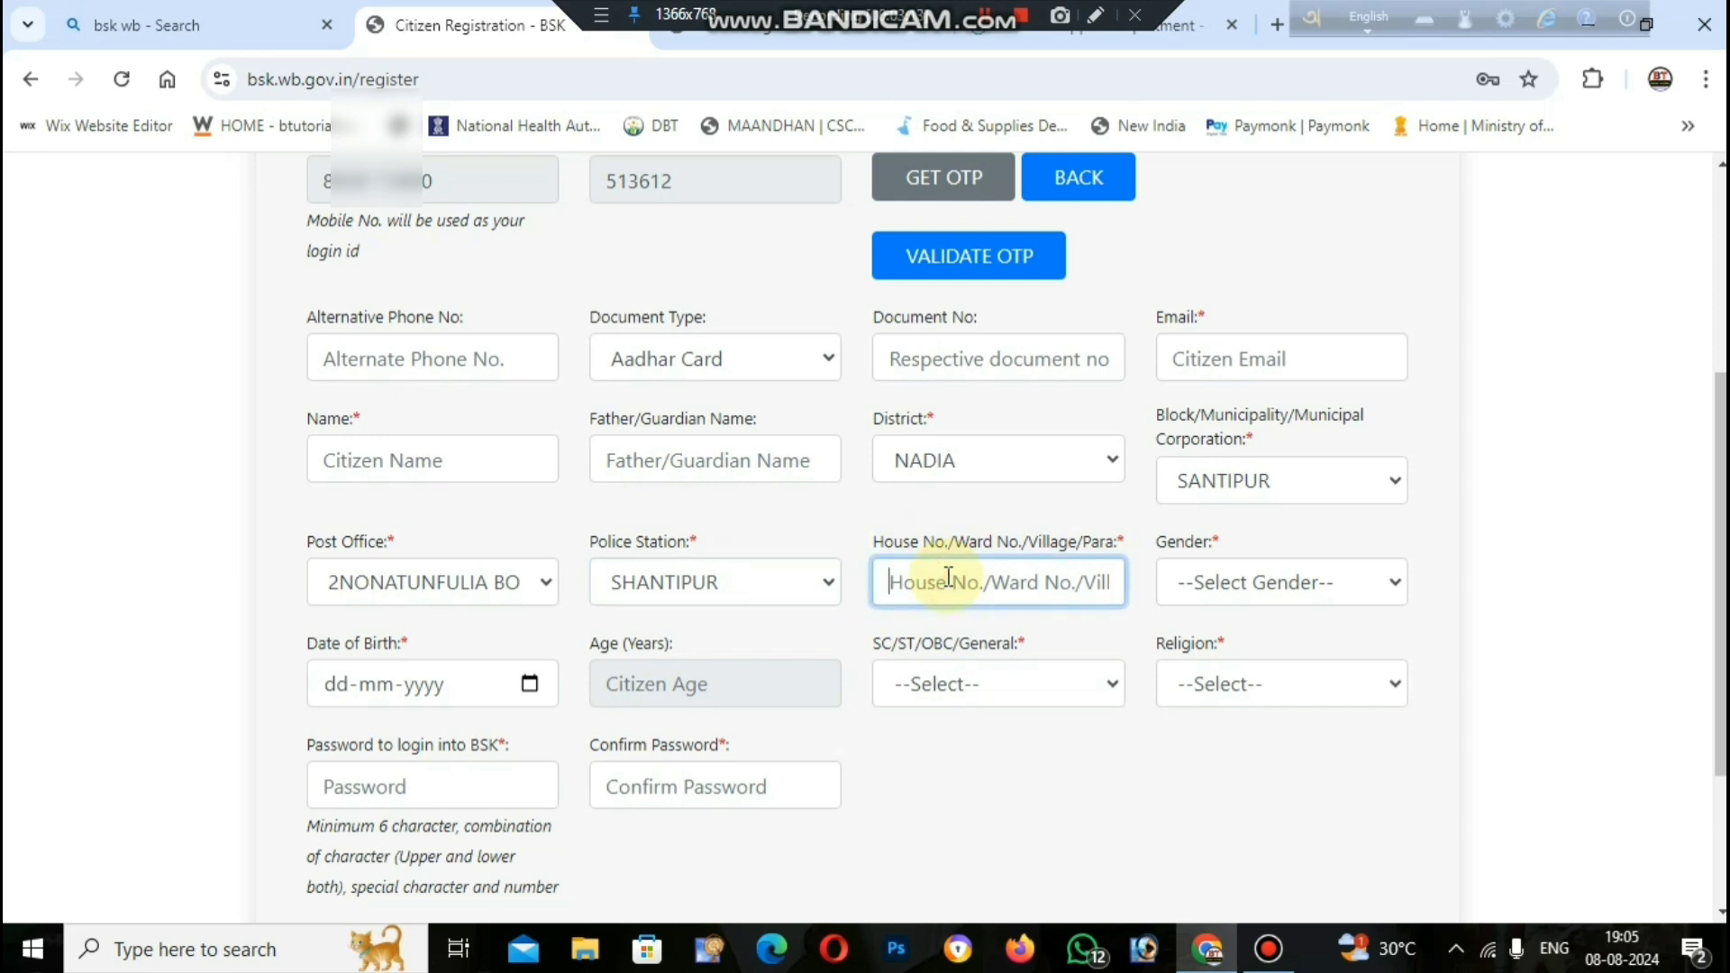
pyautogui.click(1239, 584)
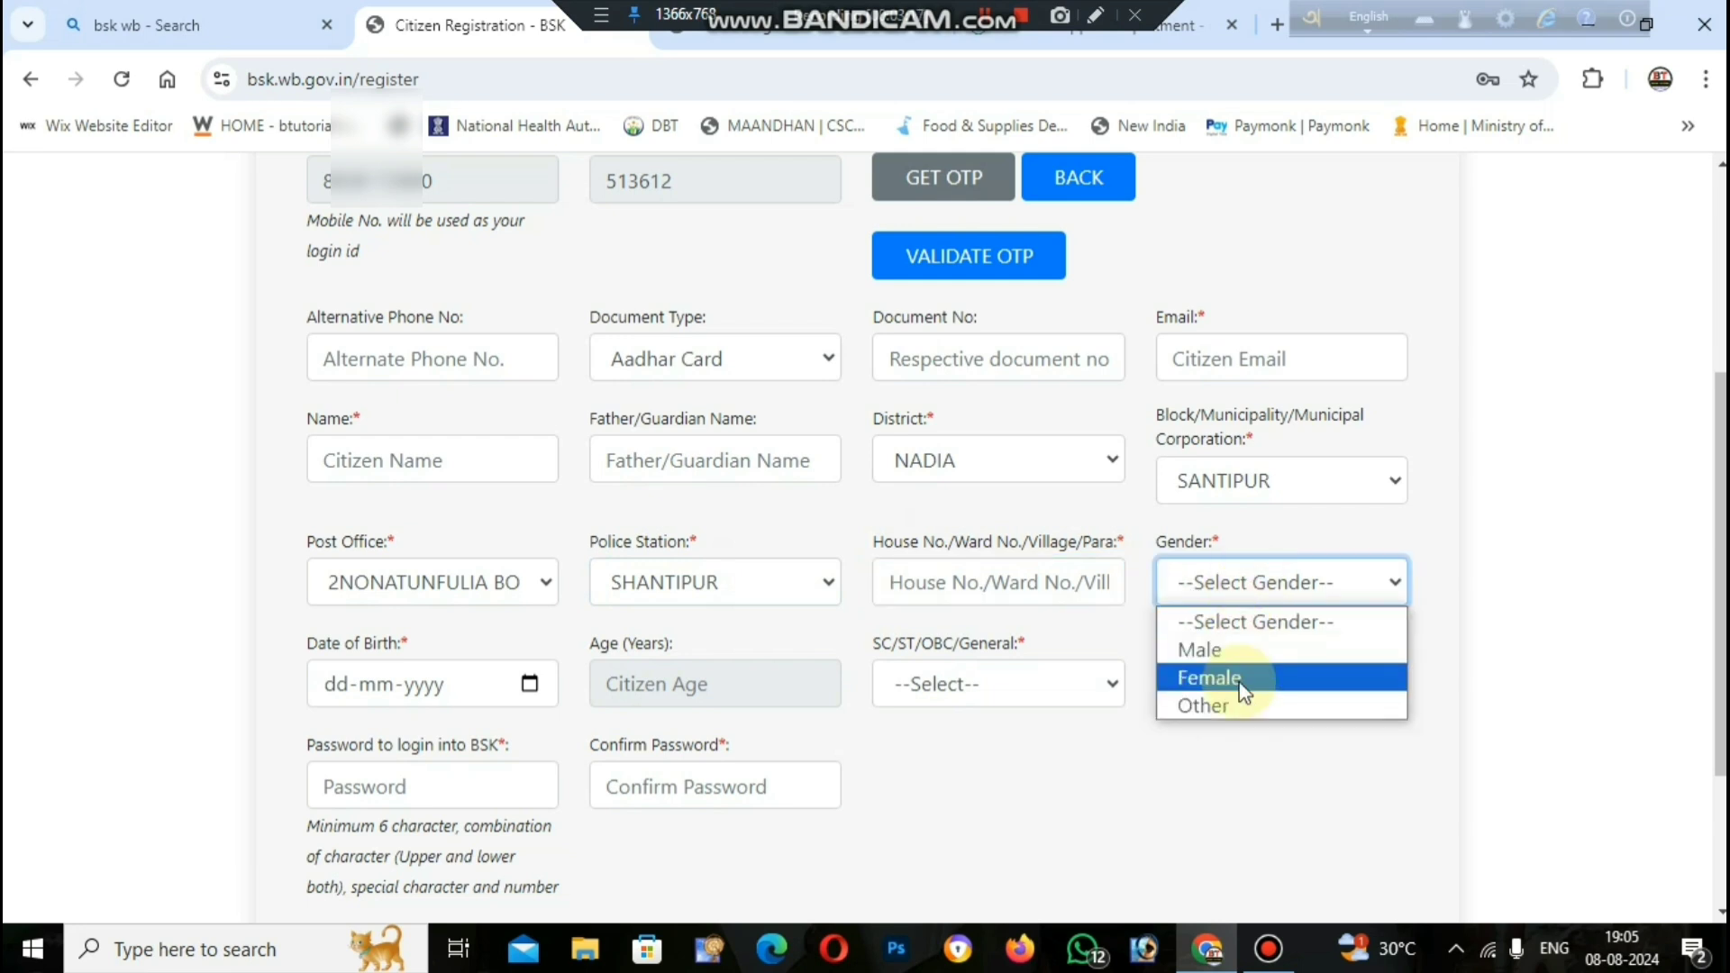
pyautogui.click(1243, 660)
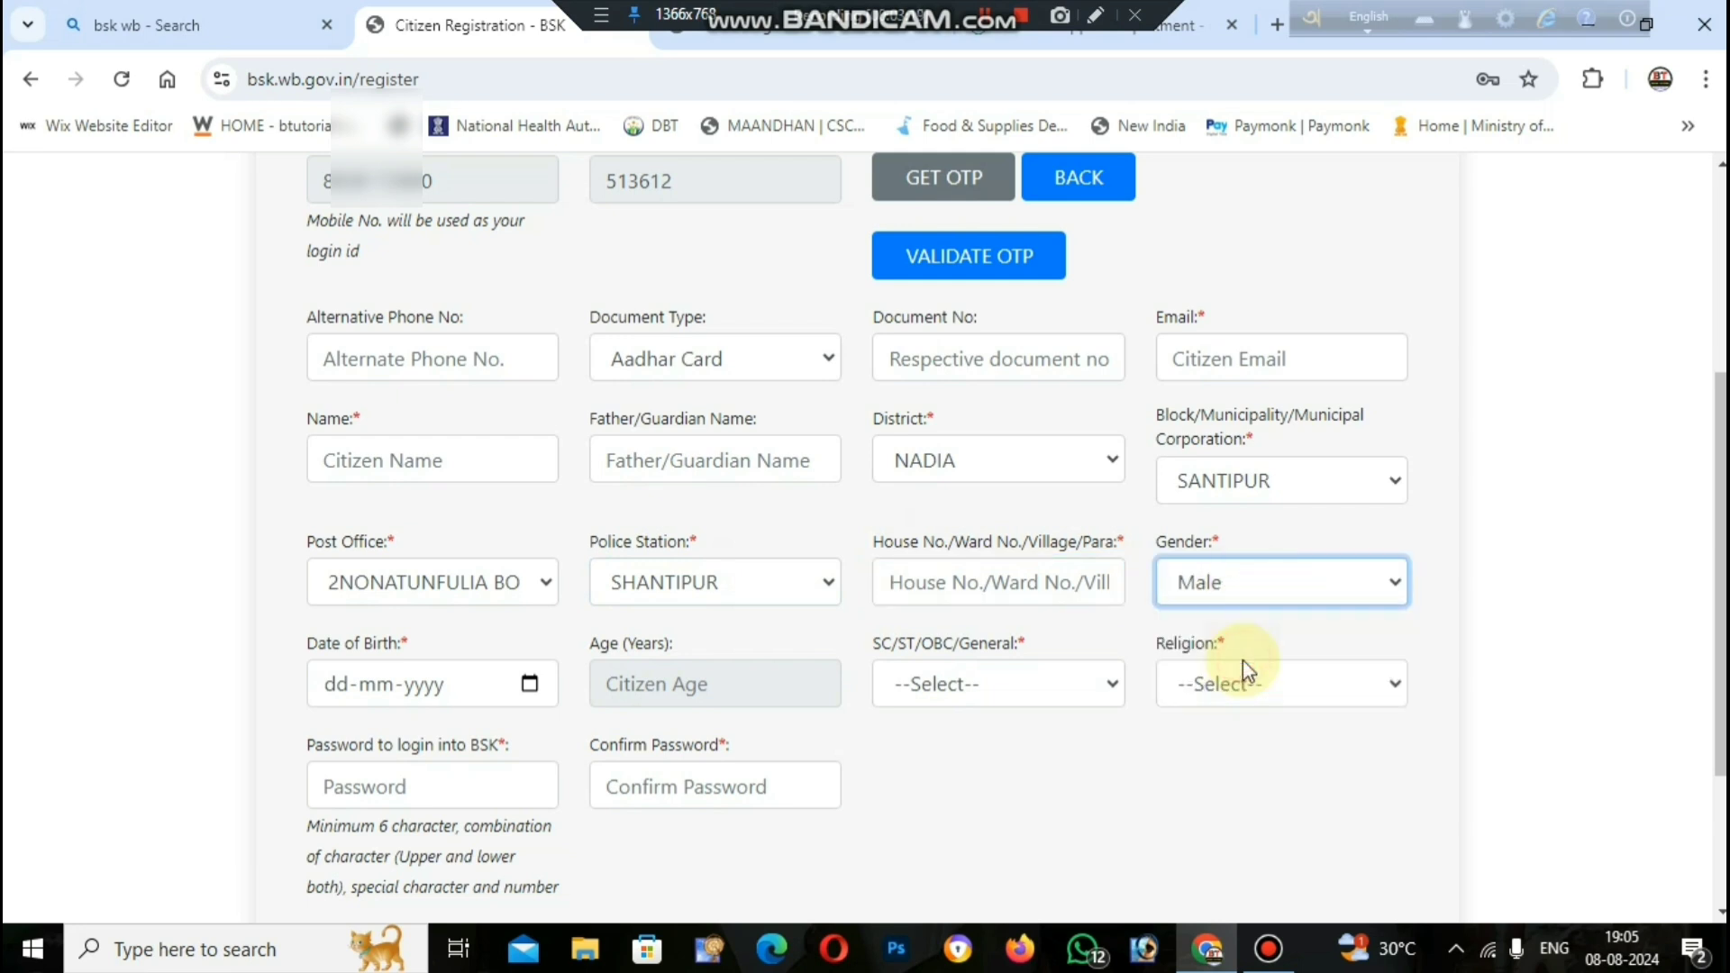
pyautogui.click(410, 688)
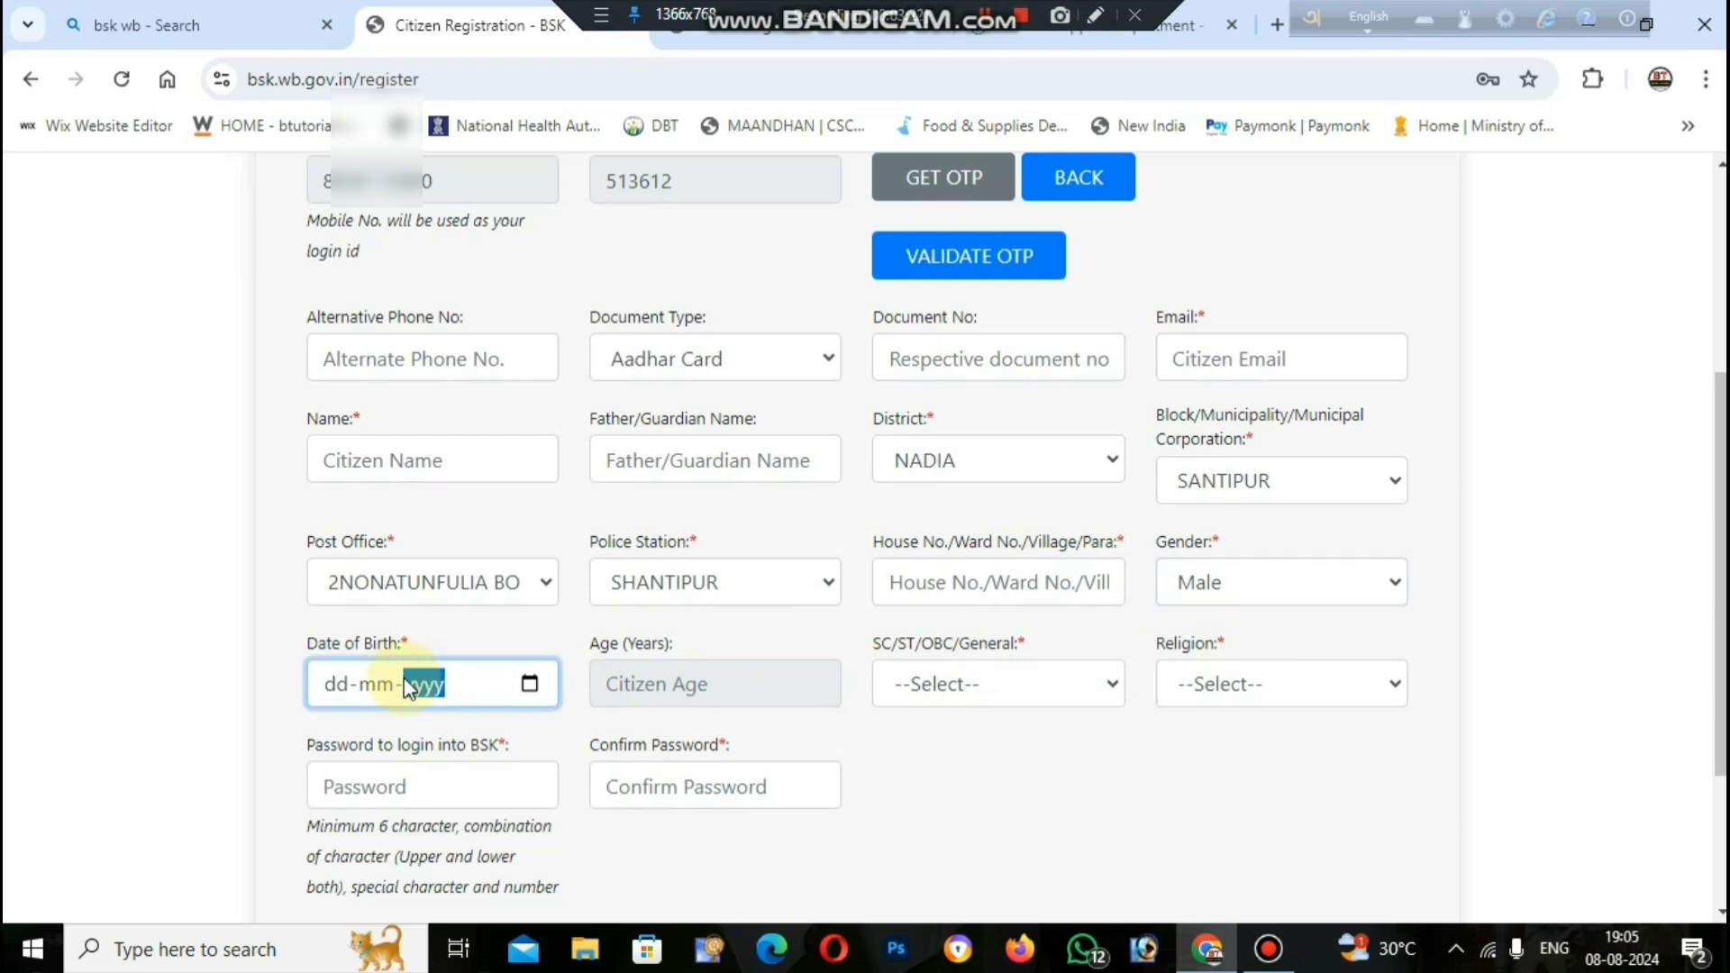
pyautogui.click(530, 684)
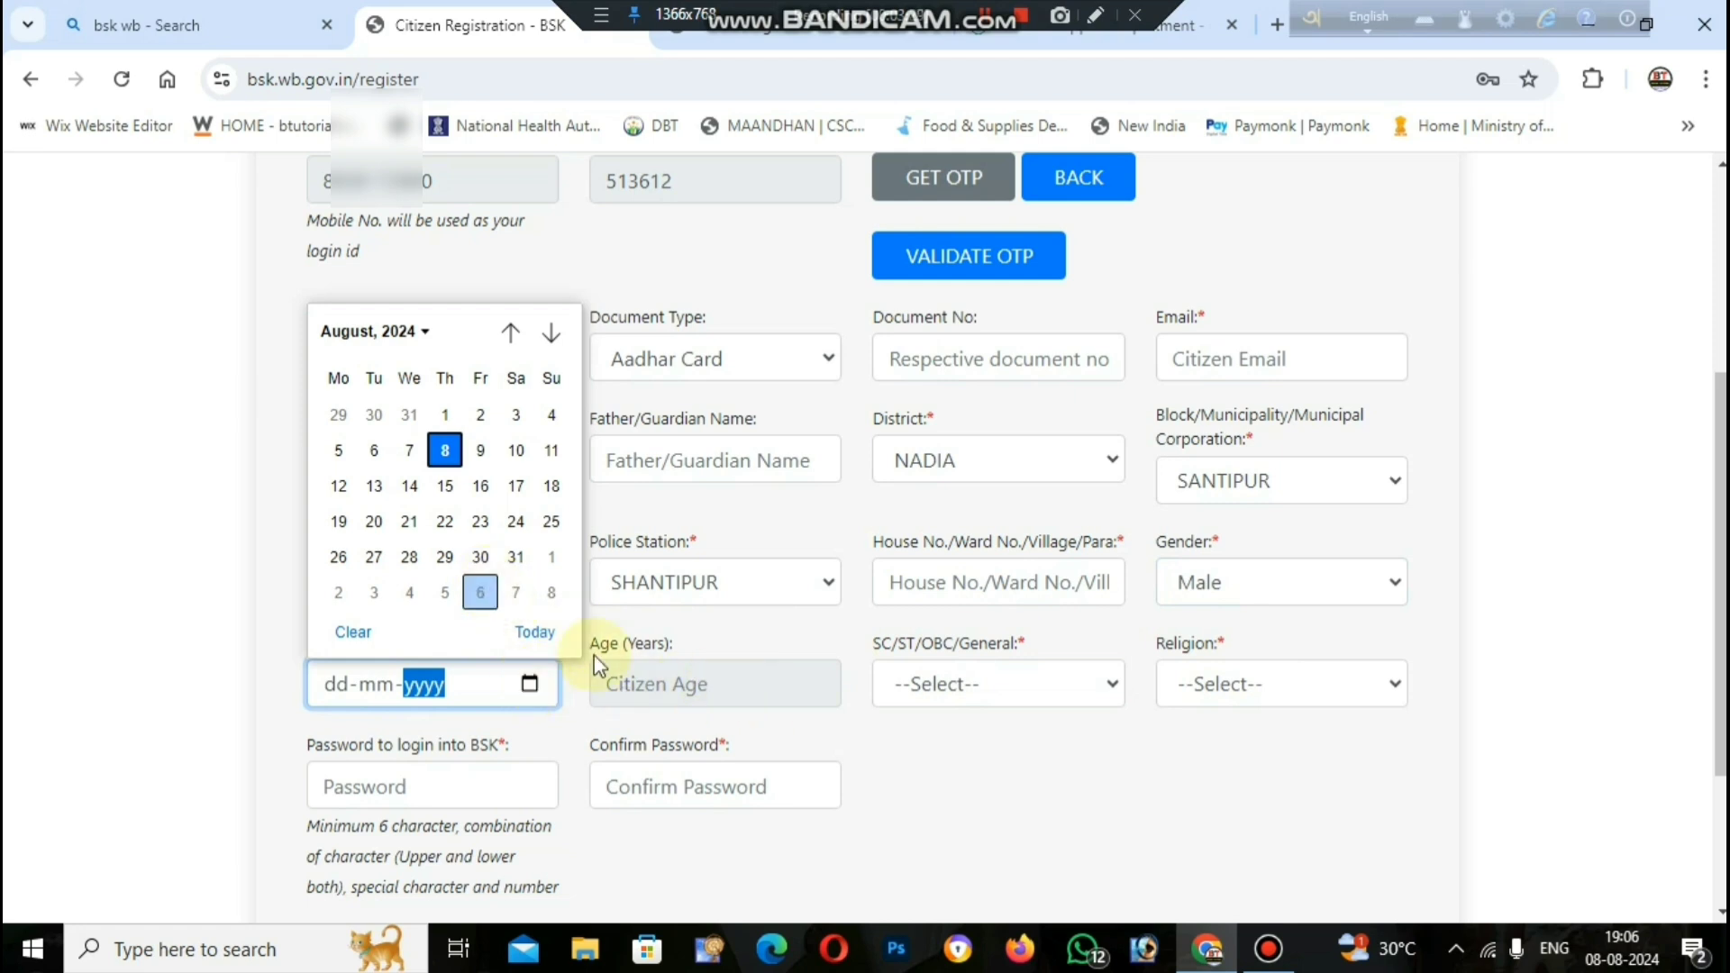
pyautogui.click(809, 715)
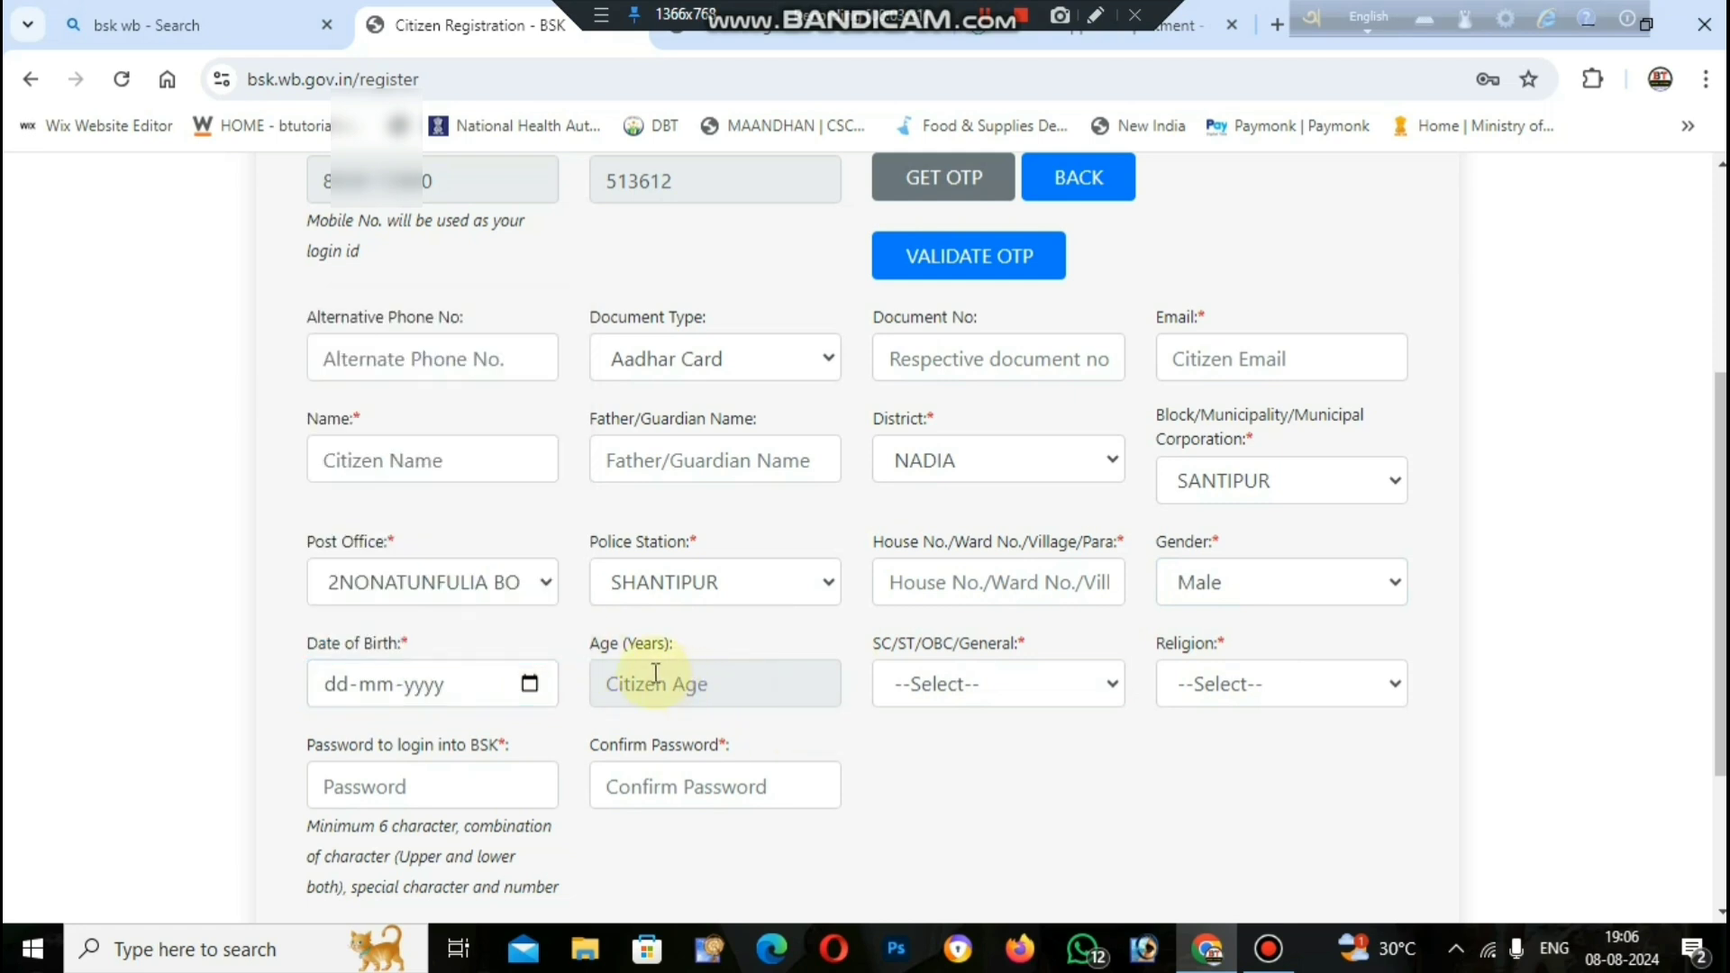
# Choose General in the SC/ST/OBC/General dropdown and Hindu in Religion, then review the form
pyautogui.click(966, 682)
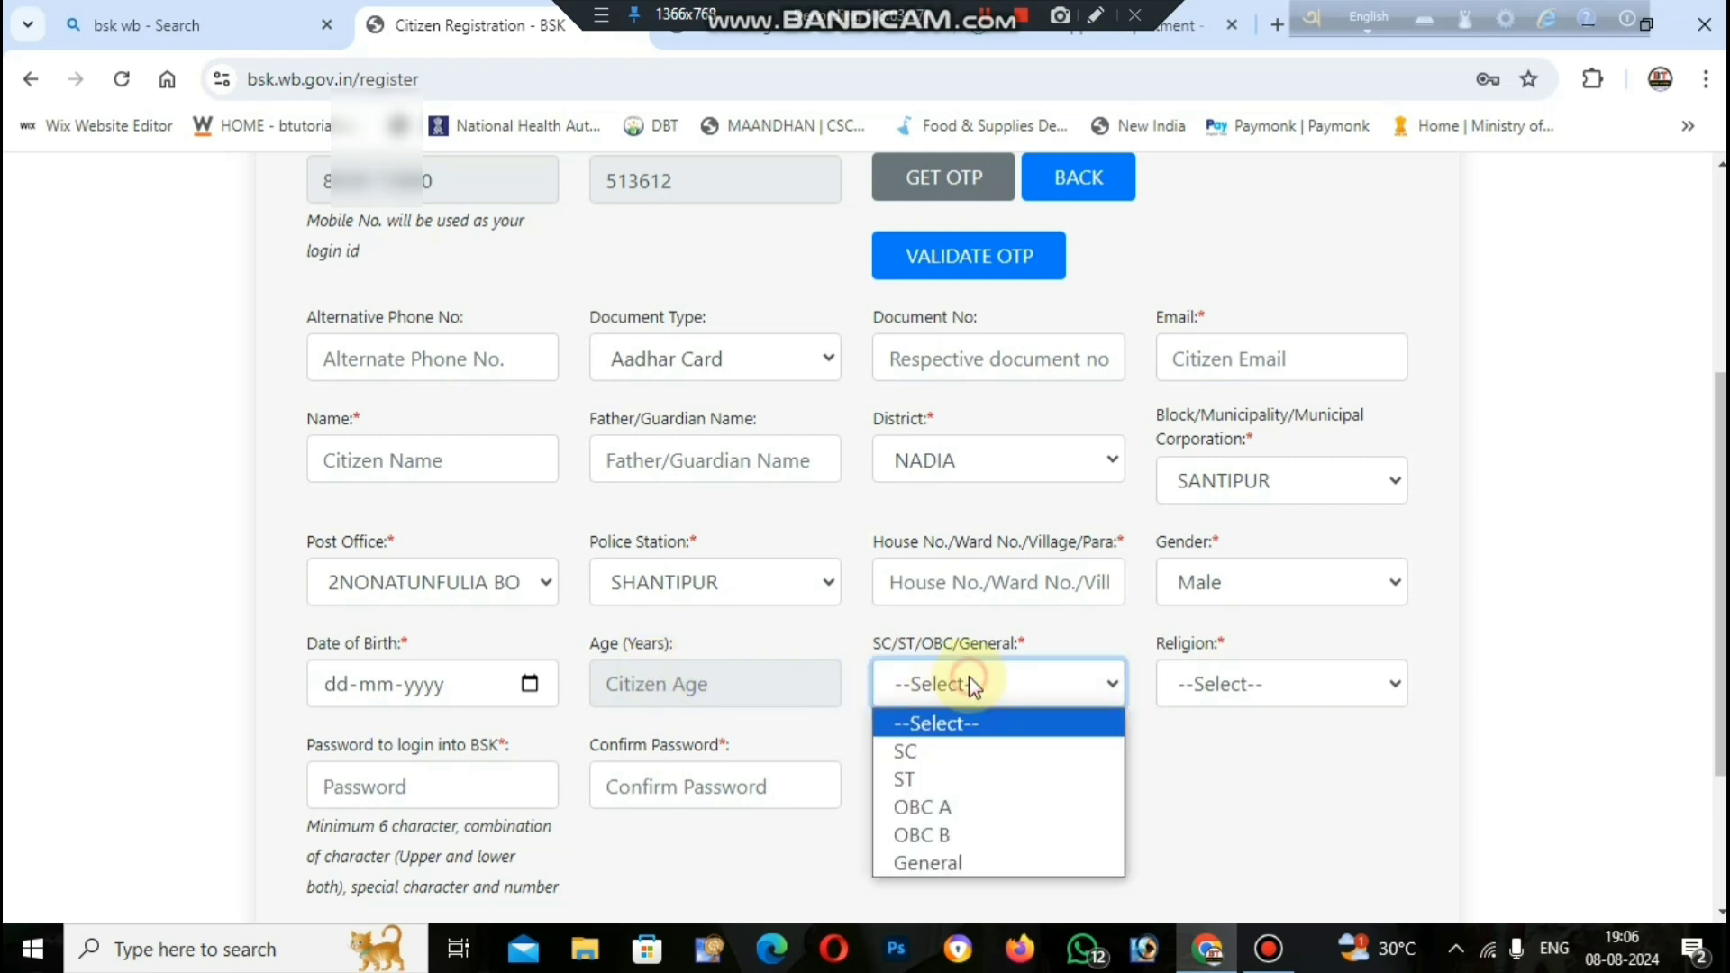
pyautogui.click(930, 860)
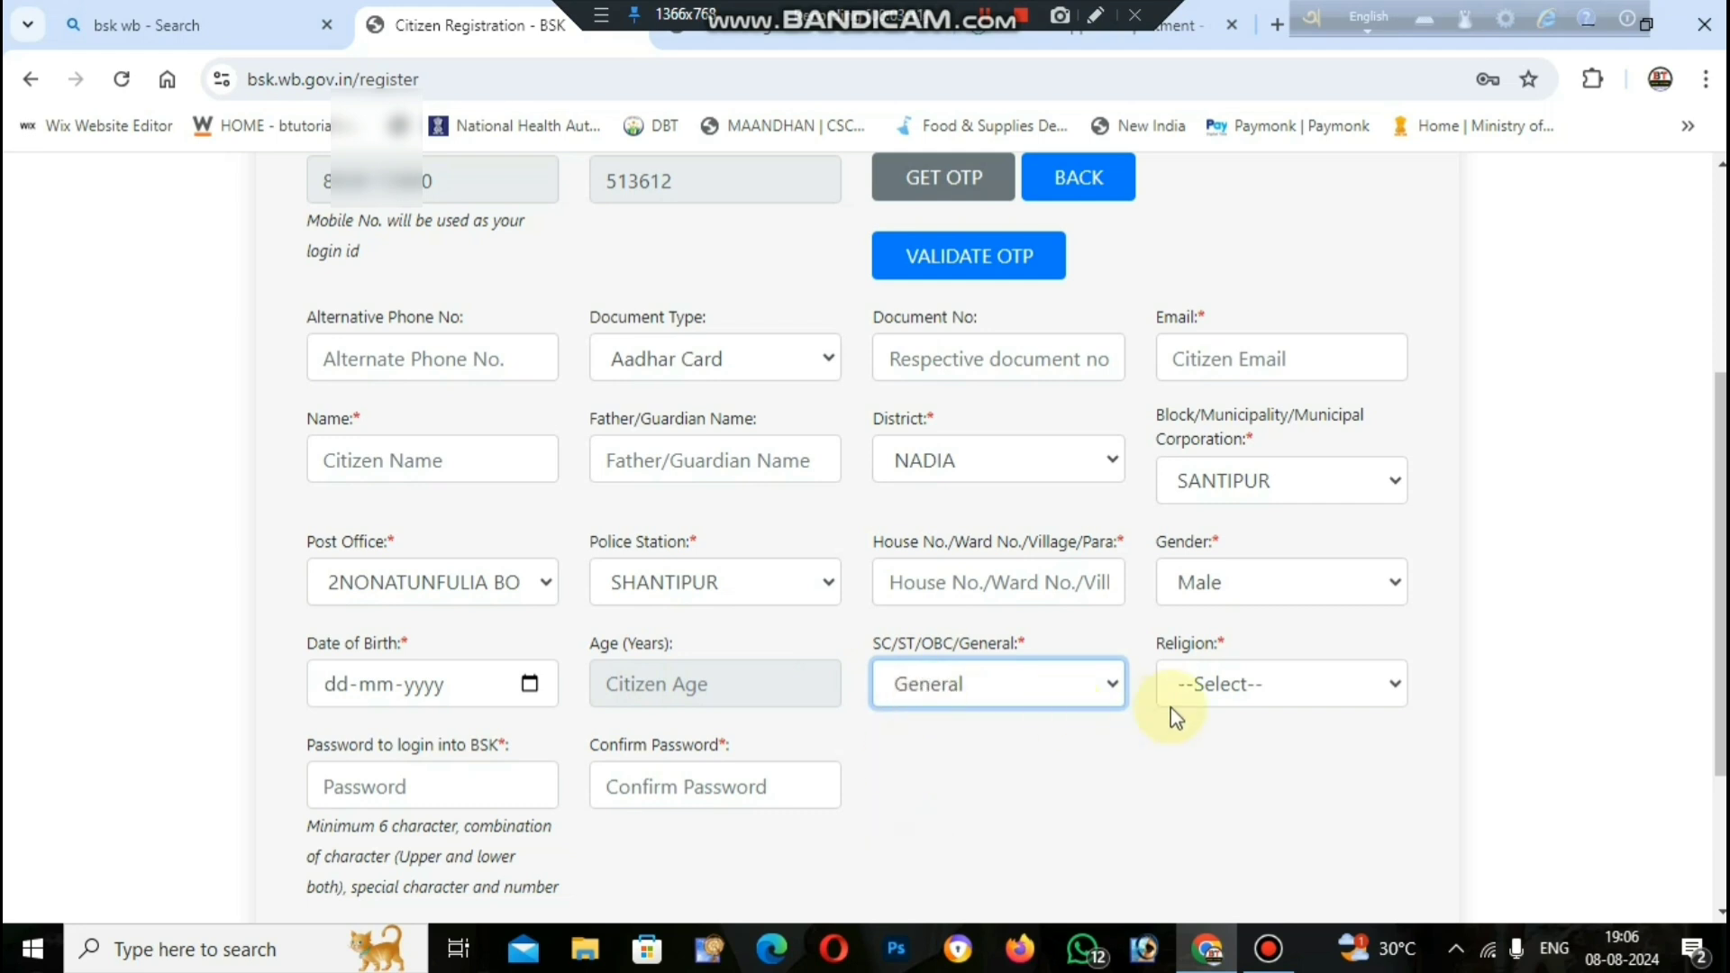
pyautogui.click(1220, 686)
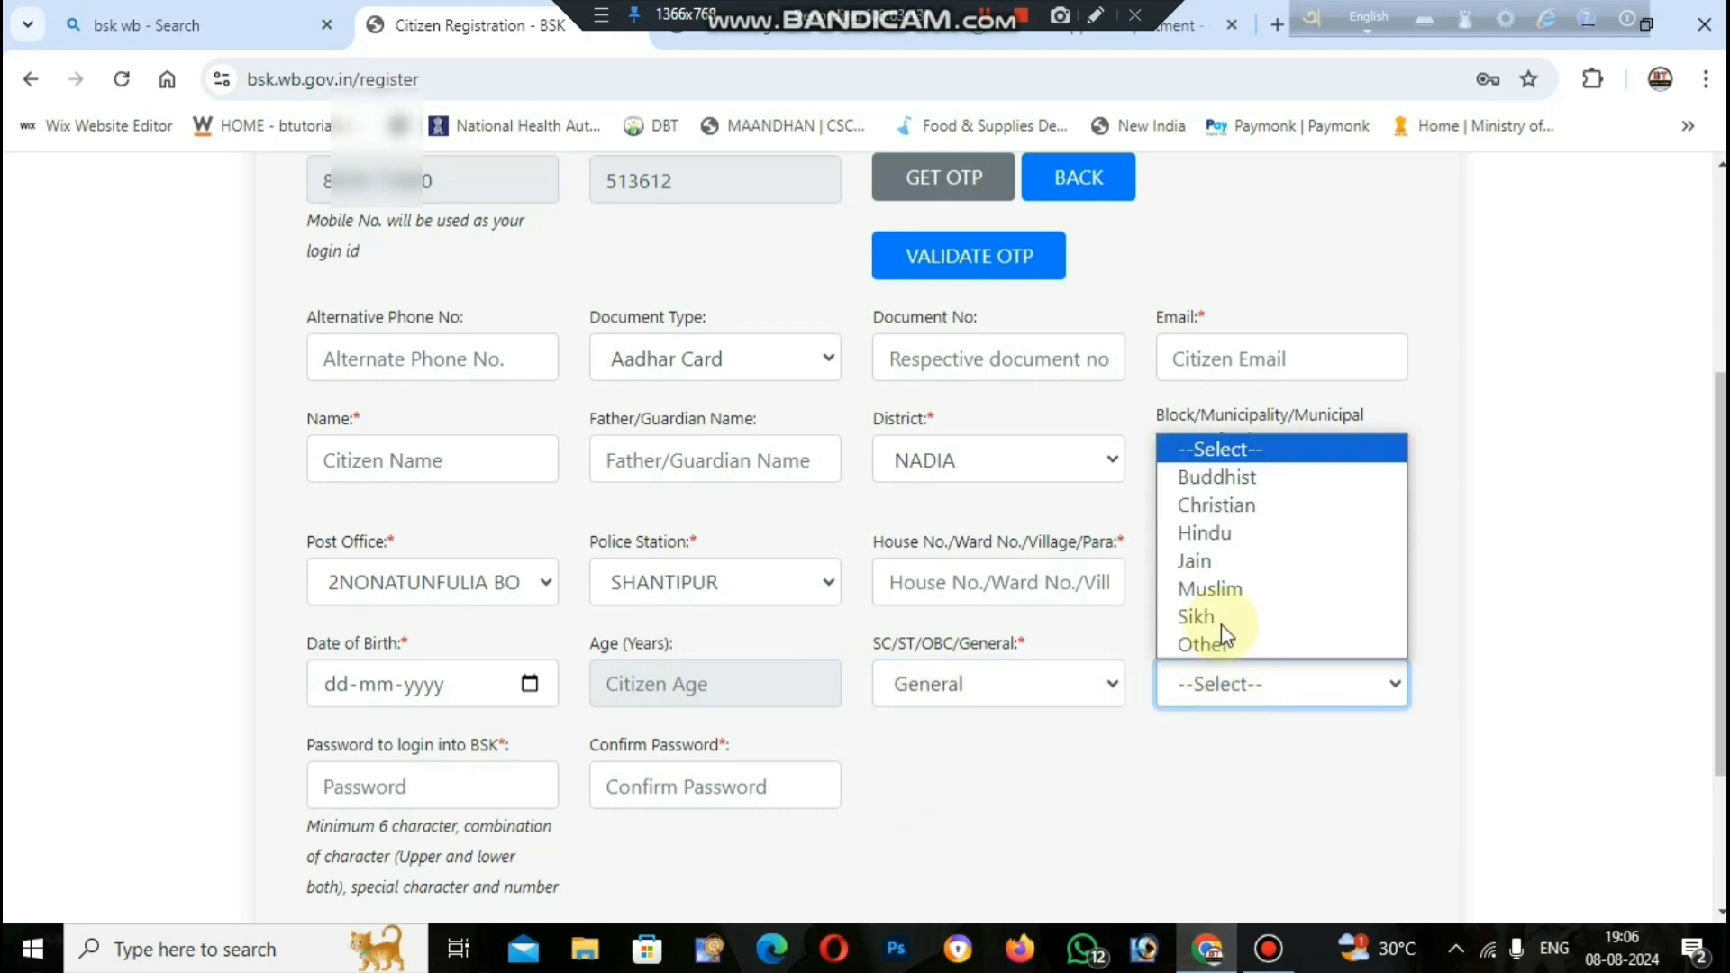
pyautogui.click(1216, 532)
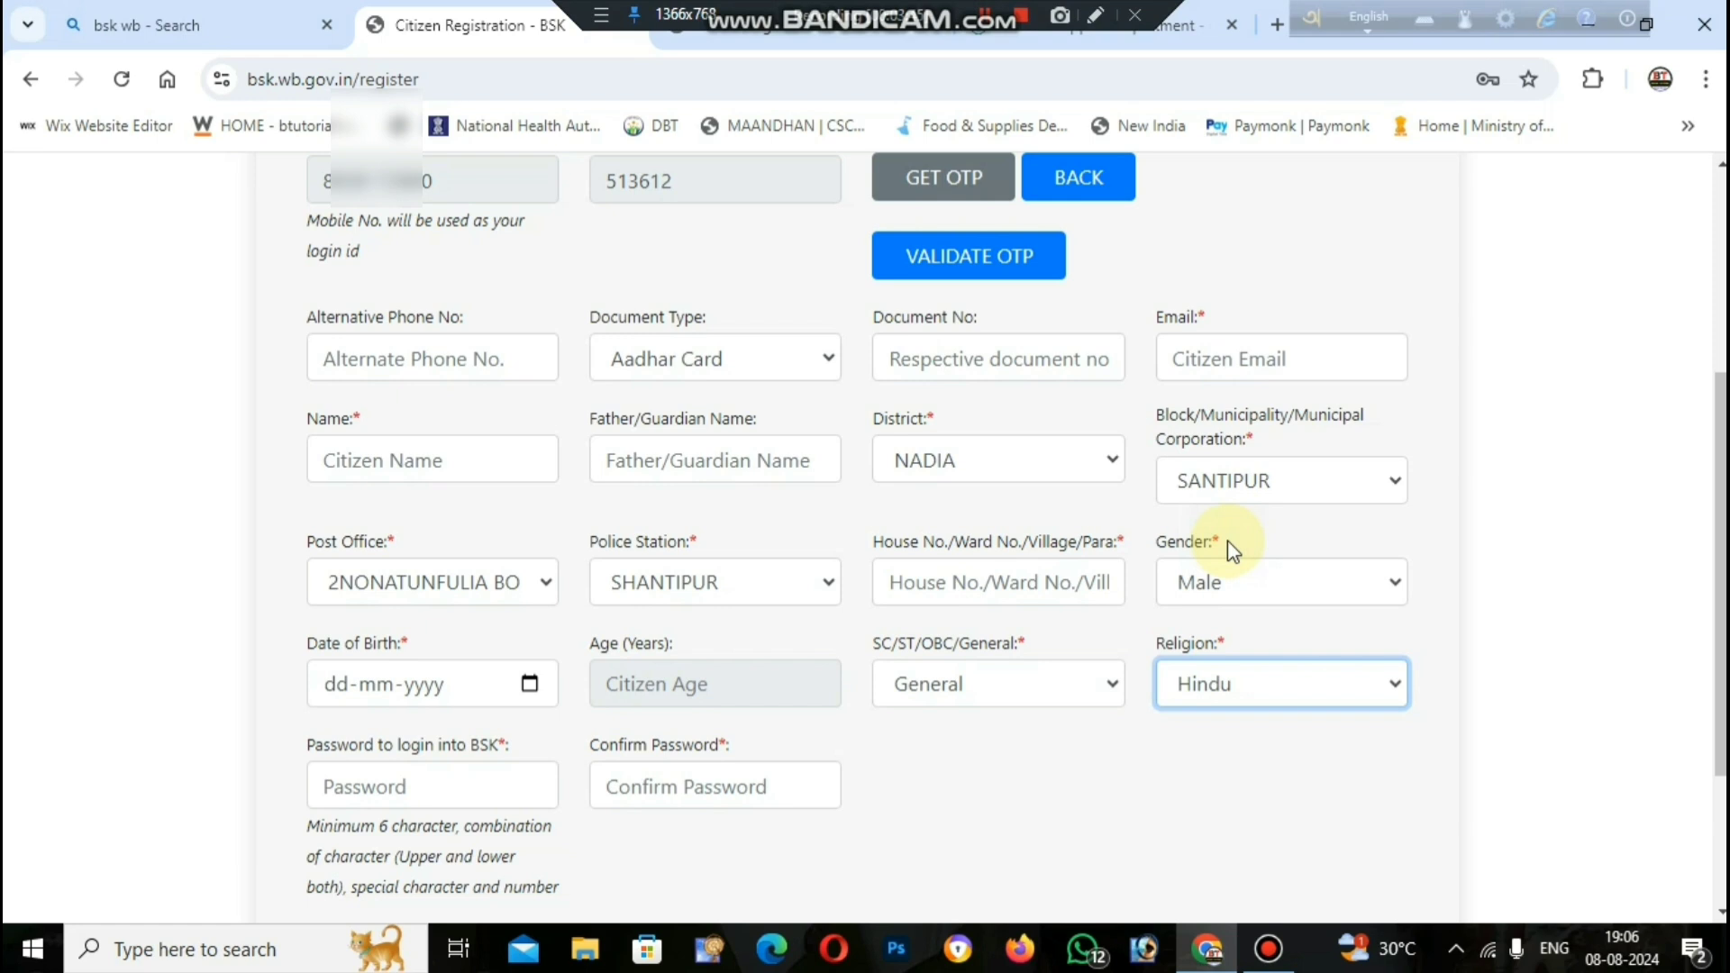
pyautogui.scroll(-1, 1114, 628)
pyautogui.scroll(-1, 1115, 628)
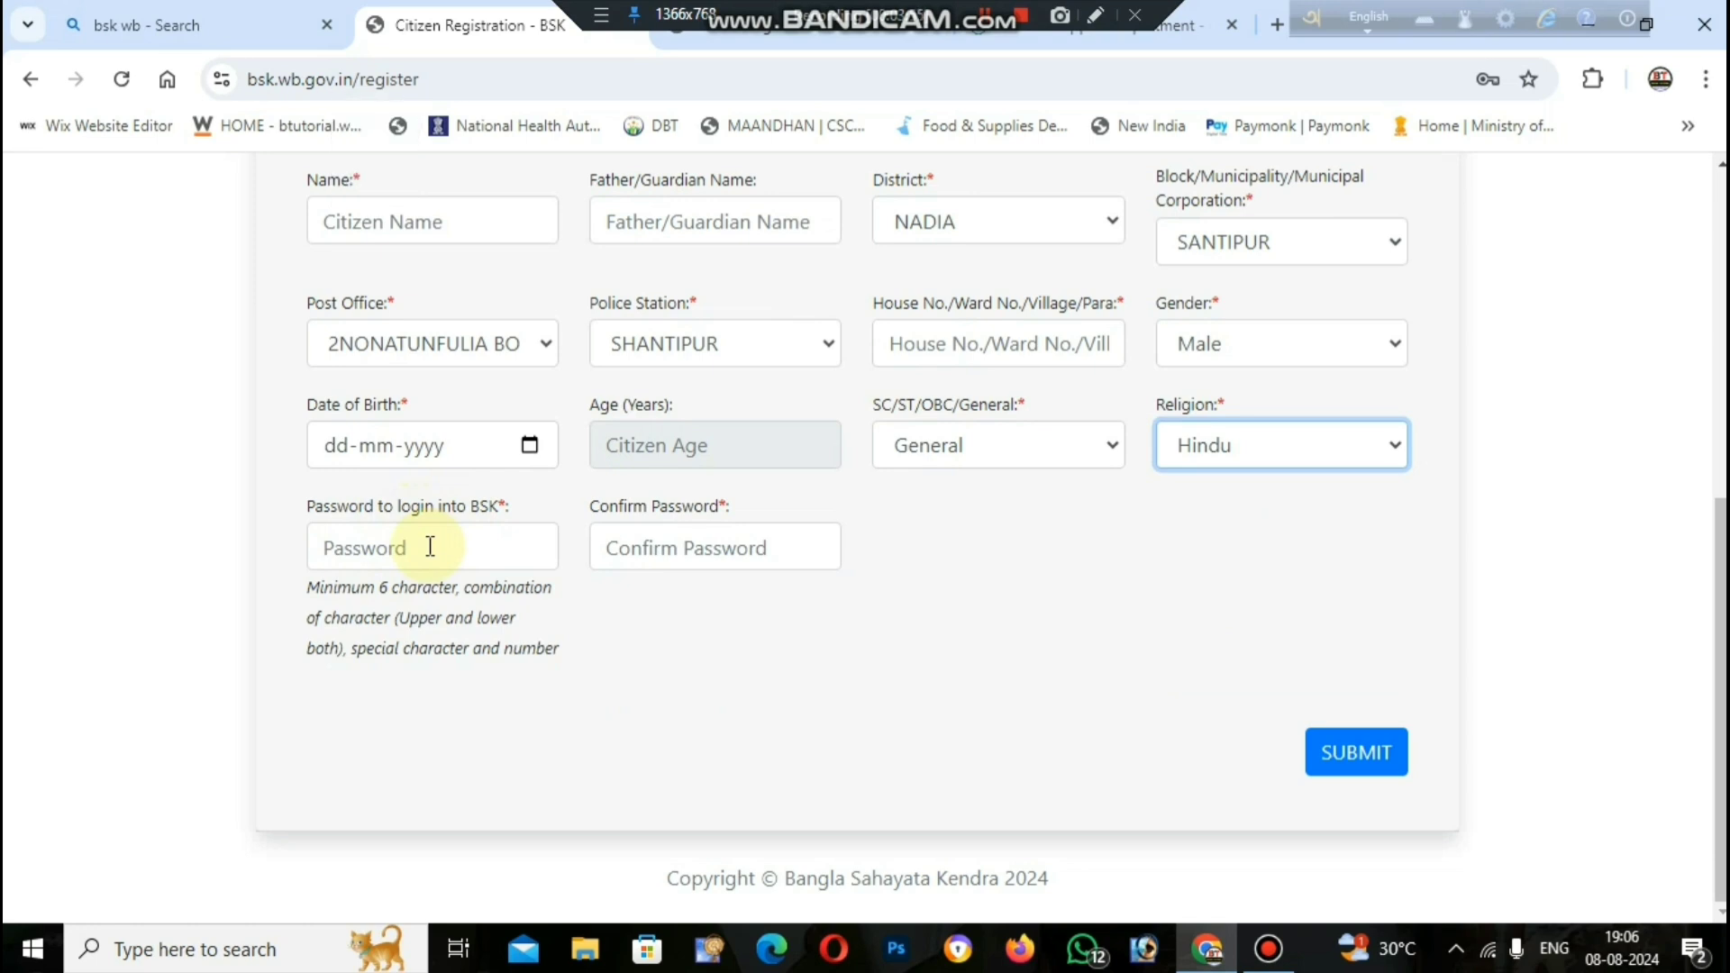
pyautogui.scroll(6, 430, 547)
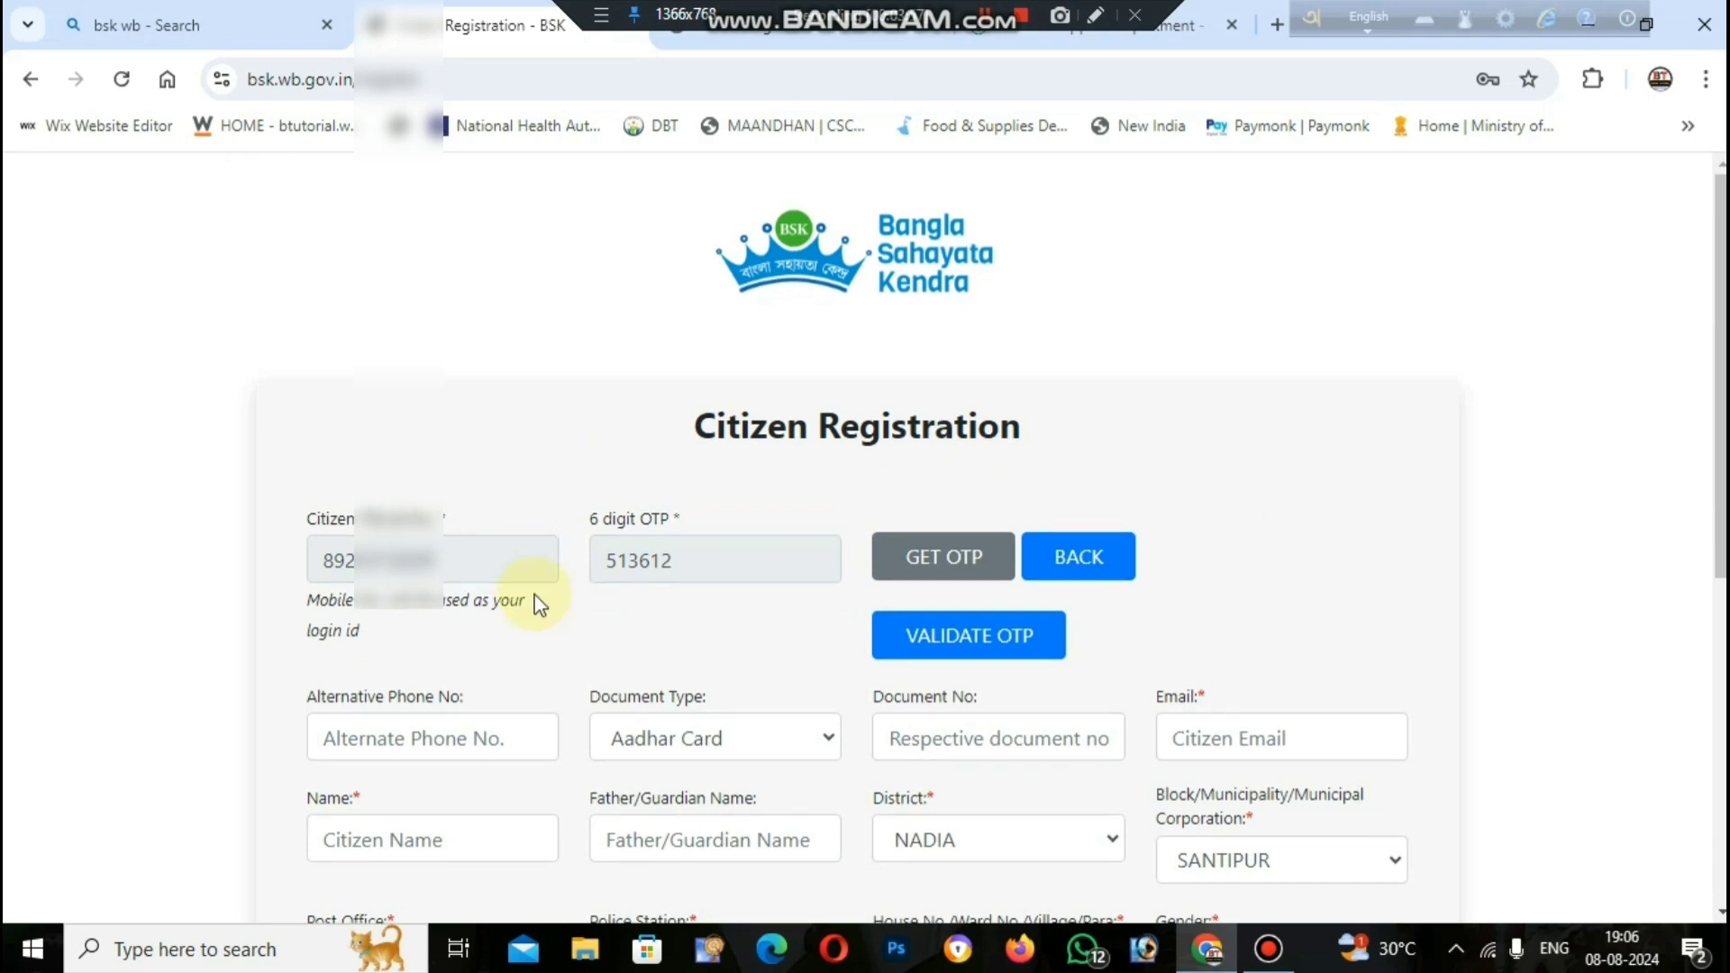
pyautogui.scroll(-6, 538, 601)
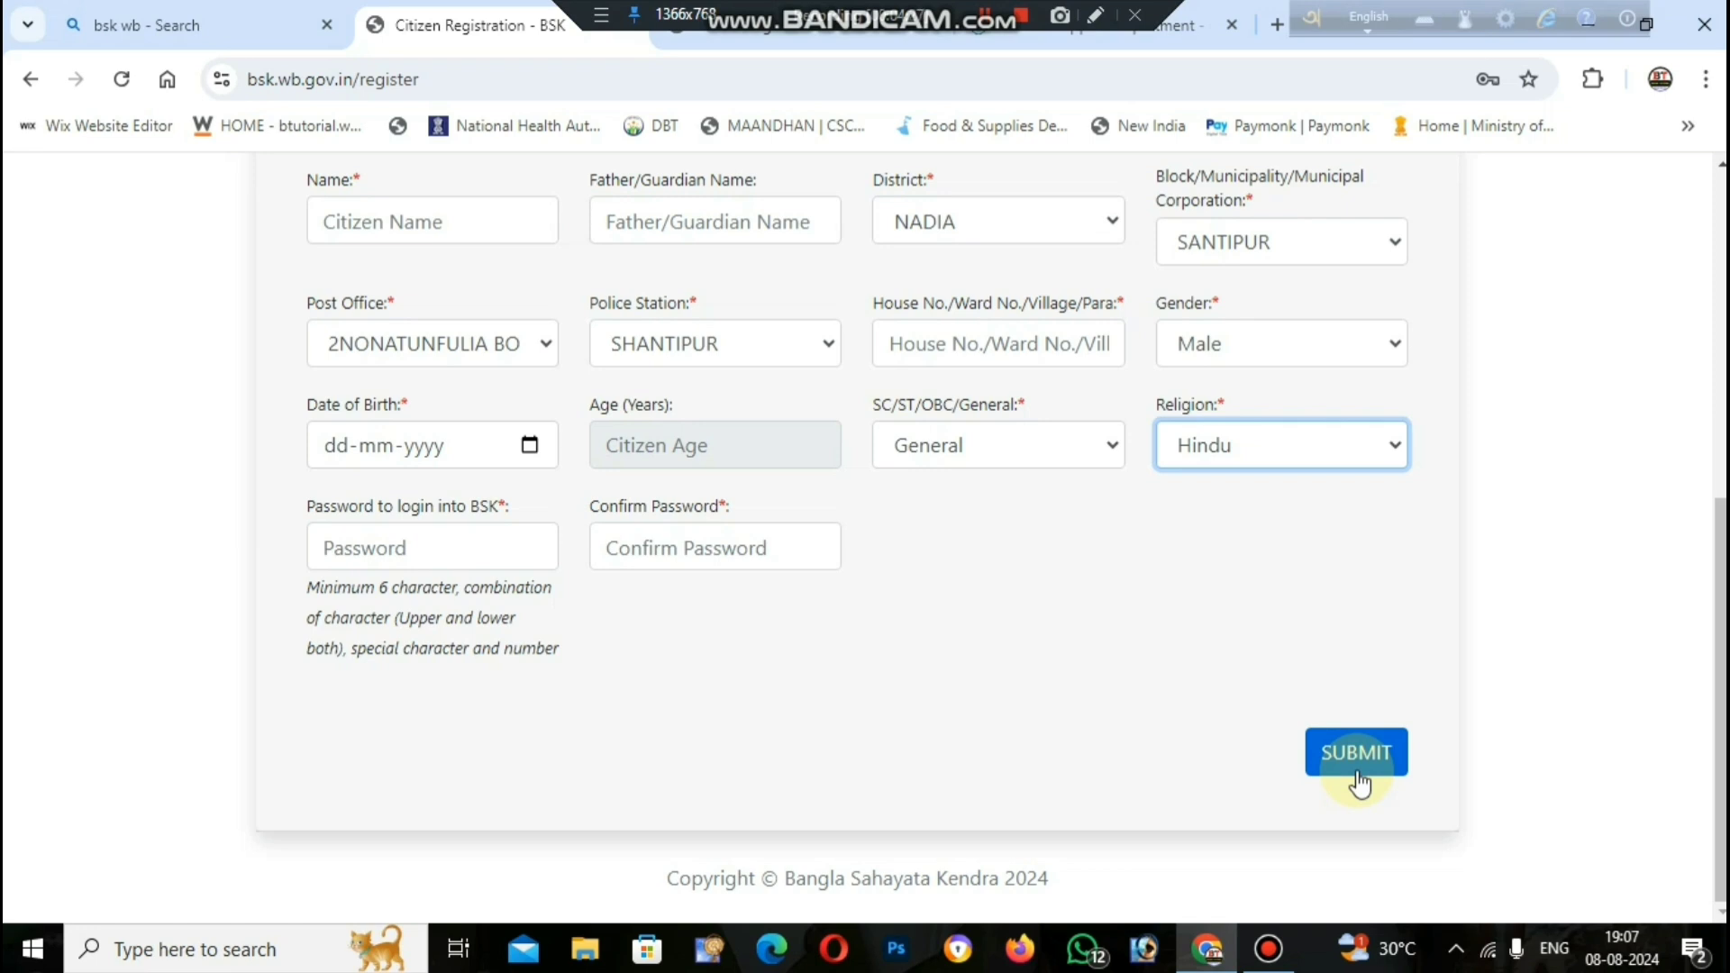
# Submit the registration, log in with the new mobile number and password, and validate the OTP
pyautogui.click(1358, 780)
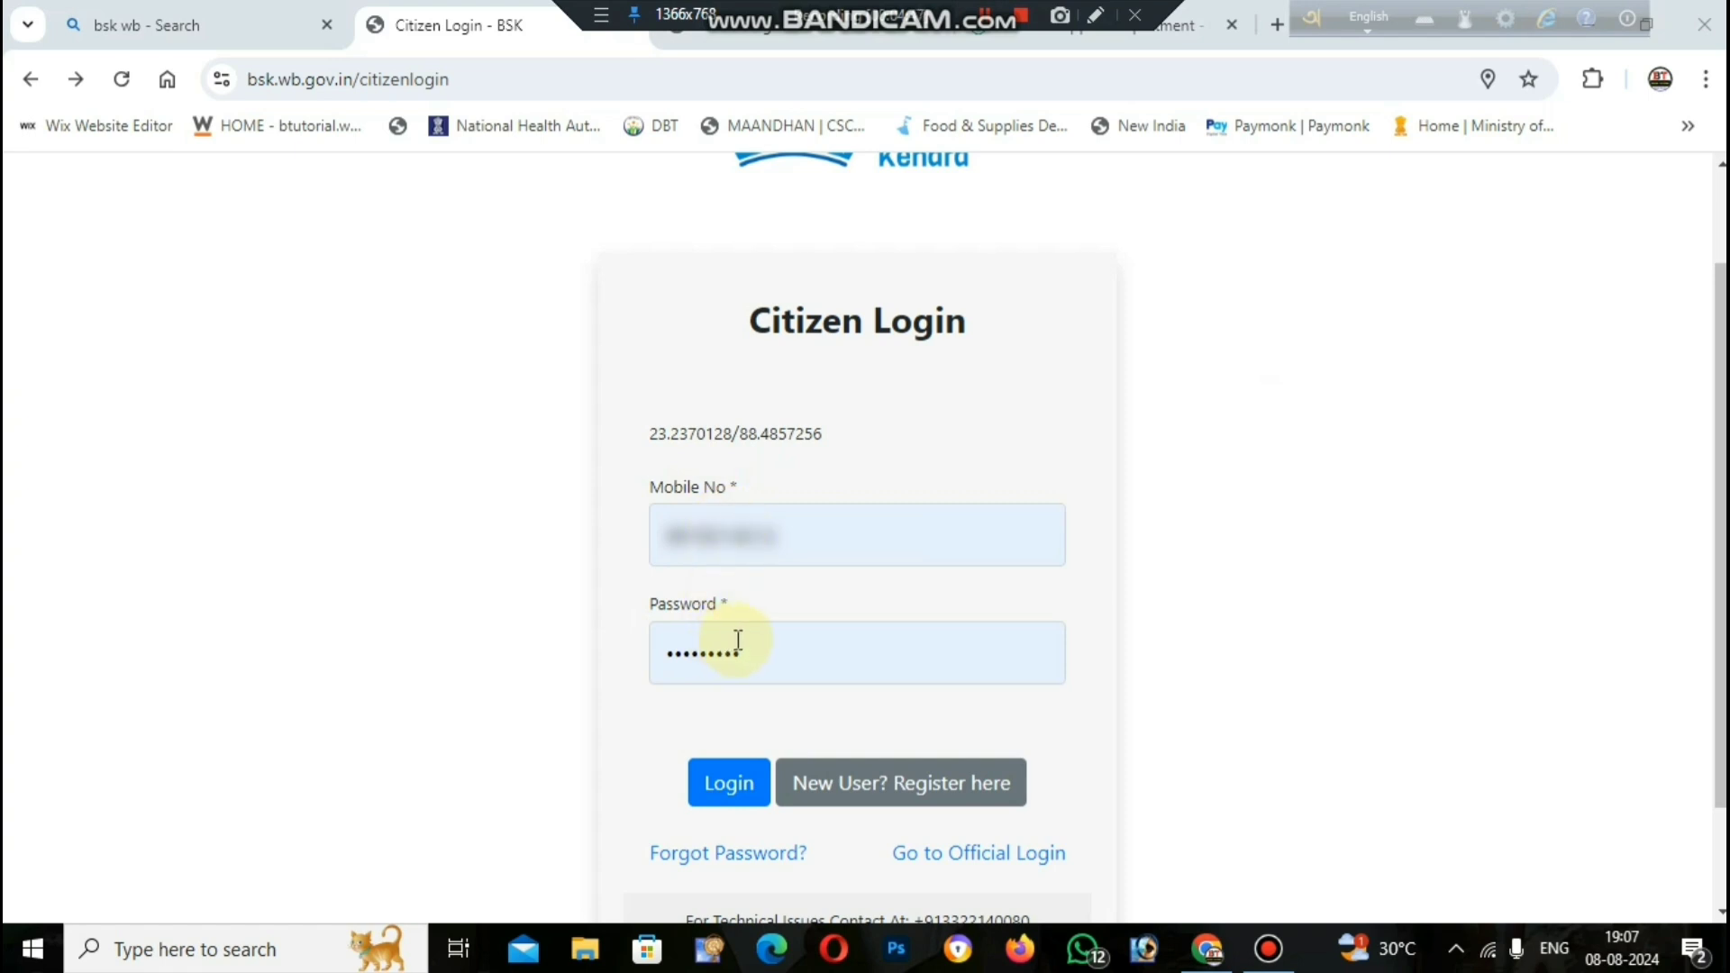
pyautogui.click(746, 780)
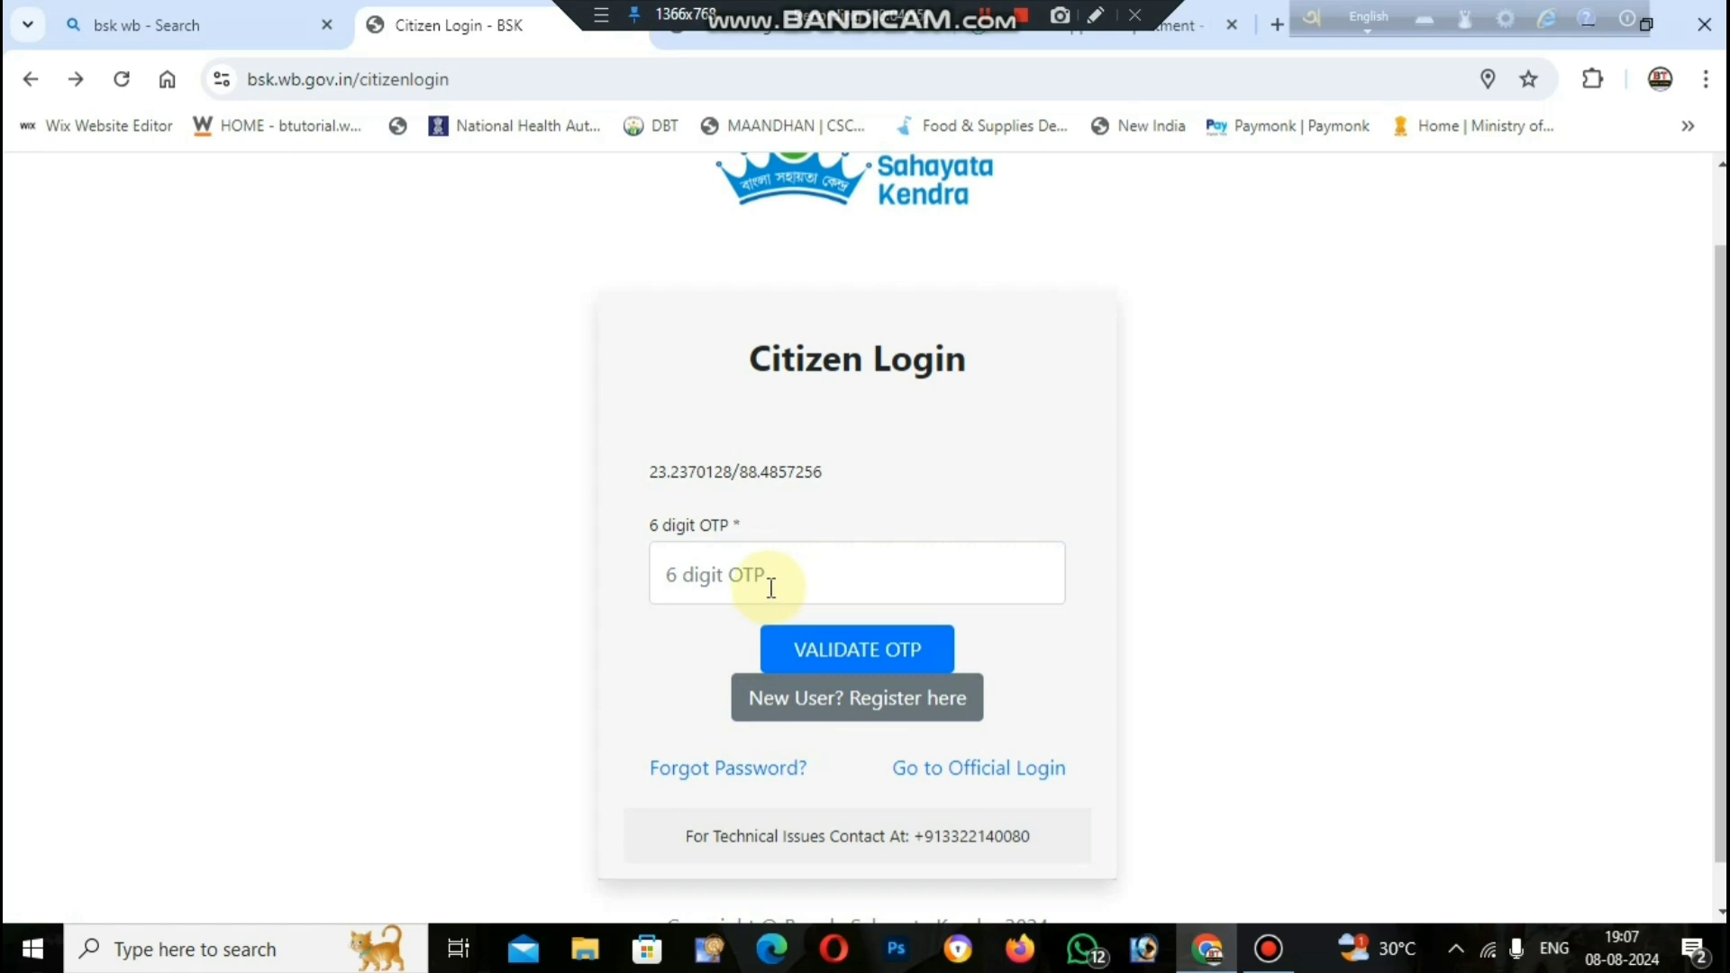
pyautogui.click(843, 665)
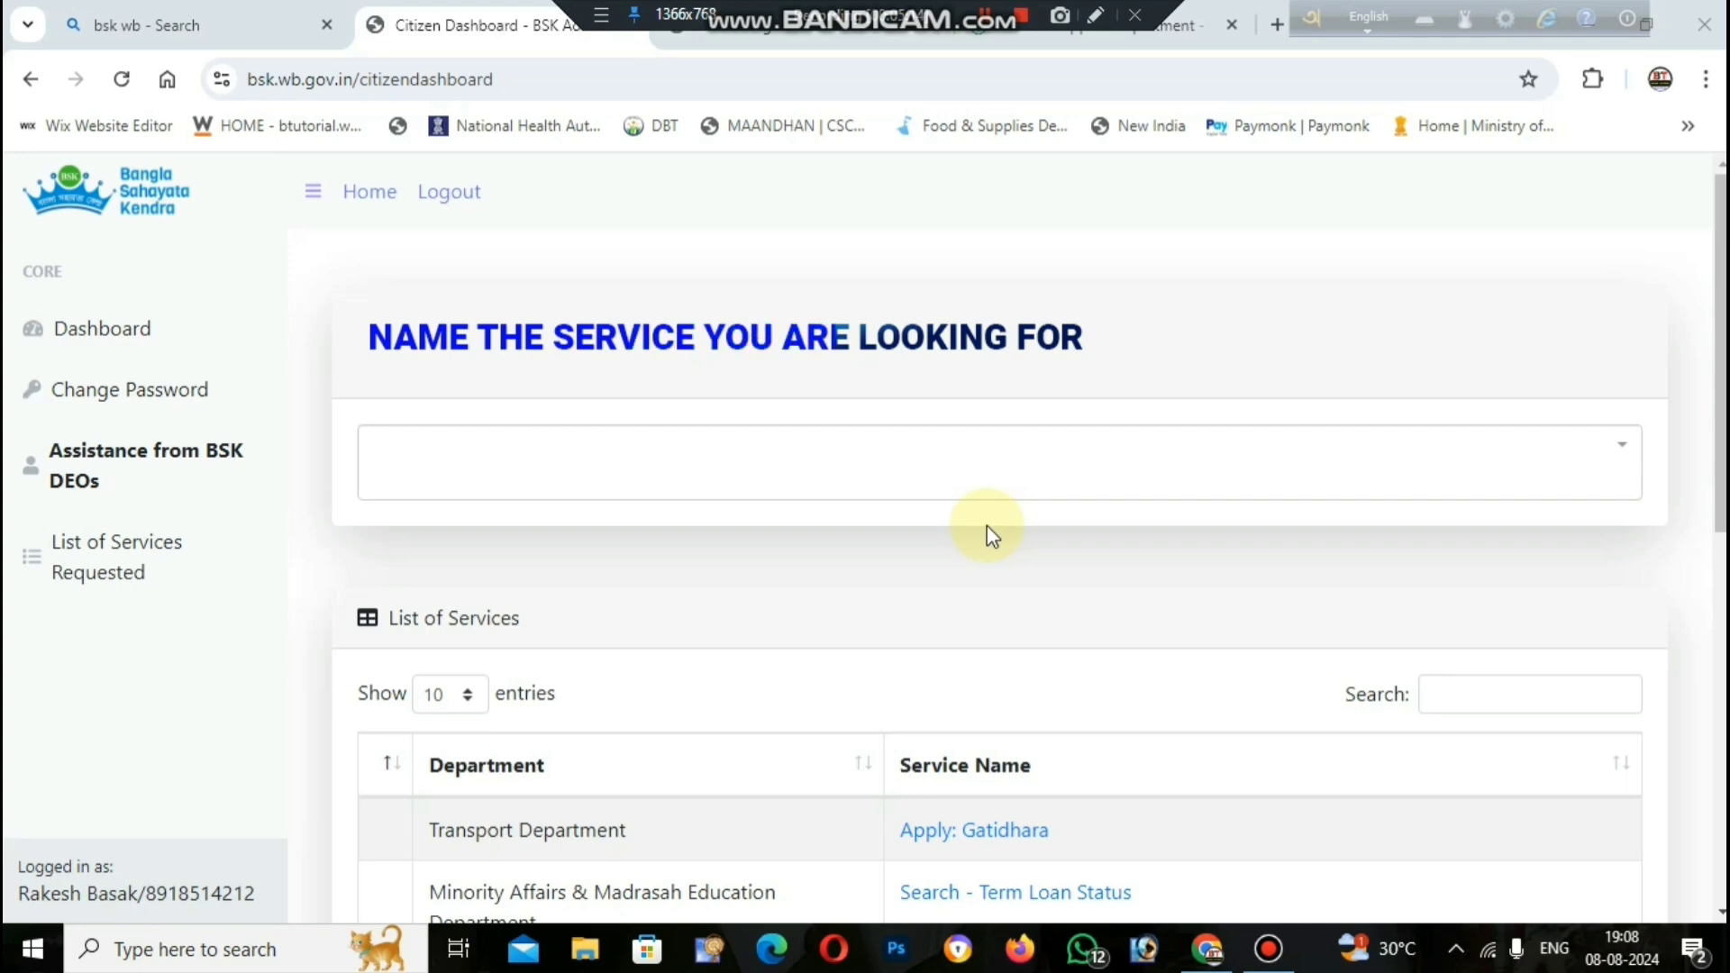
# Open Apply: Gatidhara from List of Services, return to the dashboard tab and browse the 372 services
pyautogui.scroll(-3, 753, 544)
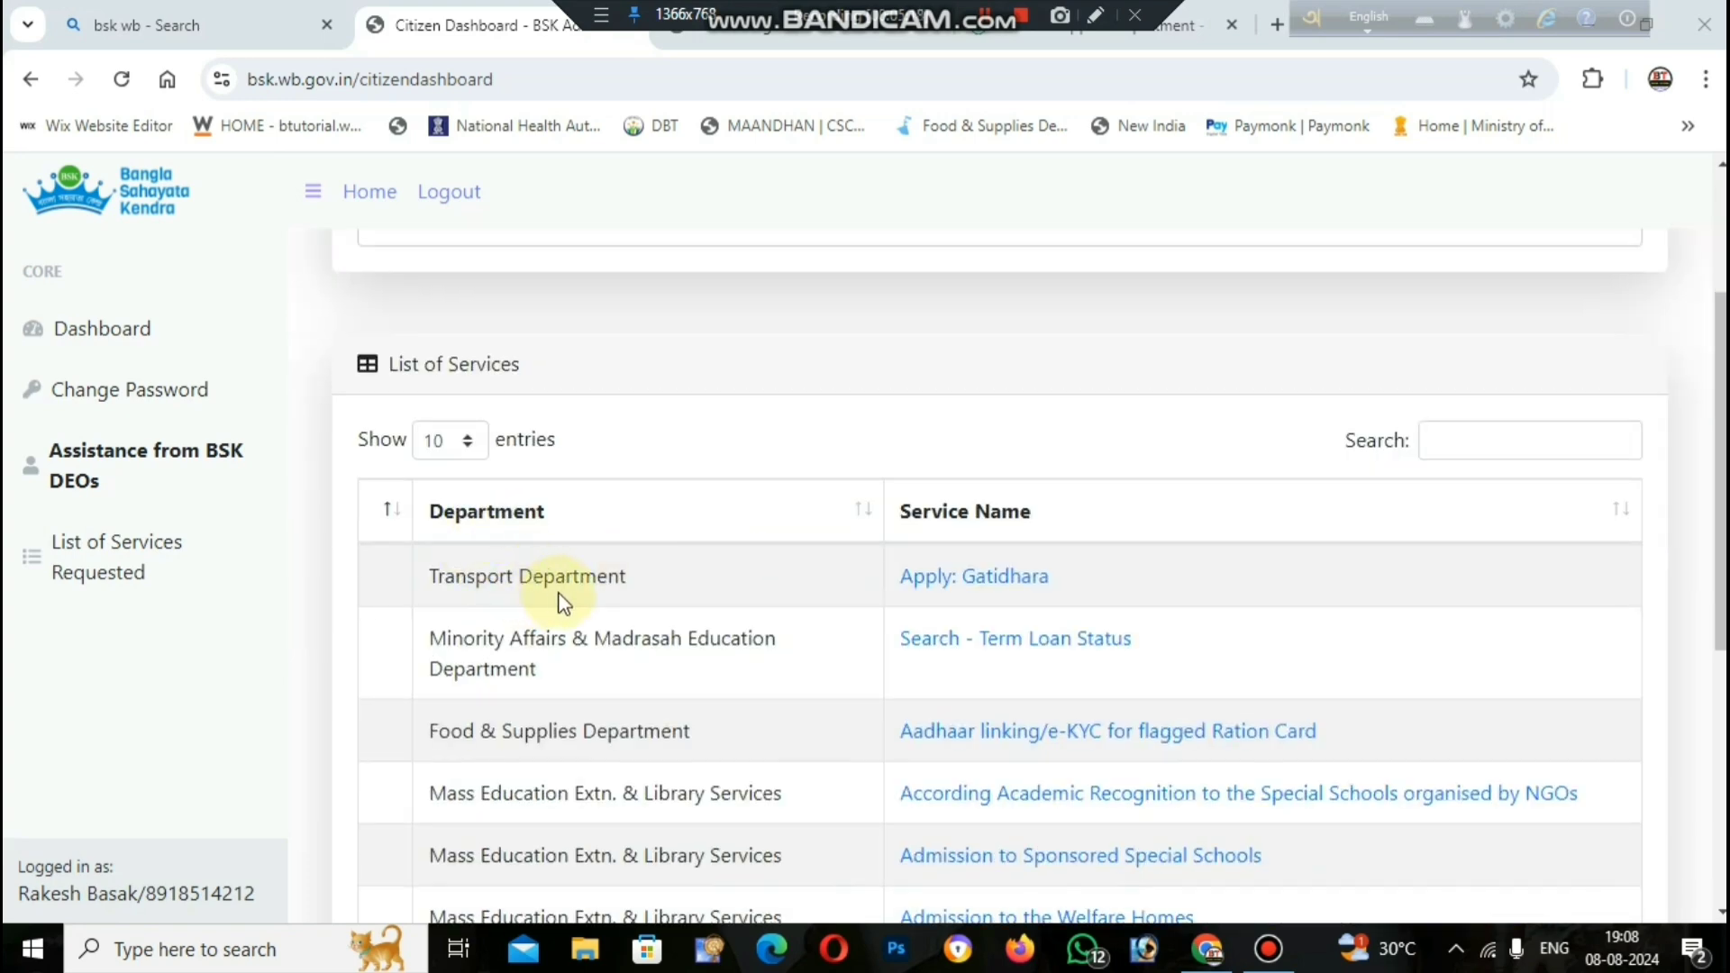
pyautogui.click(1033, 578)
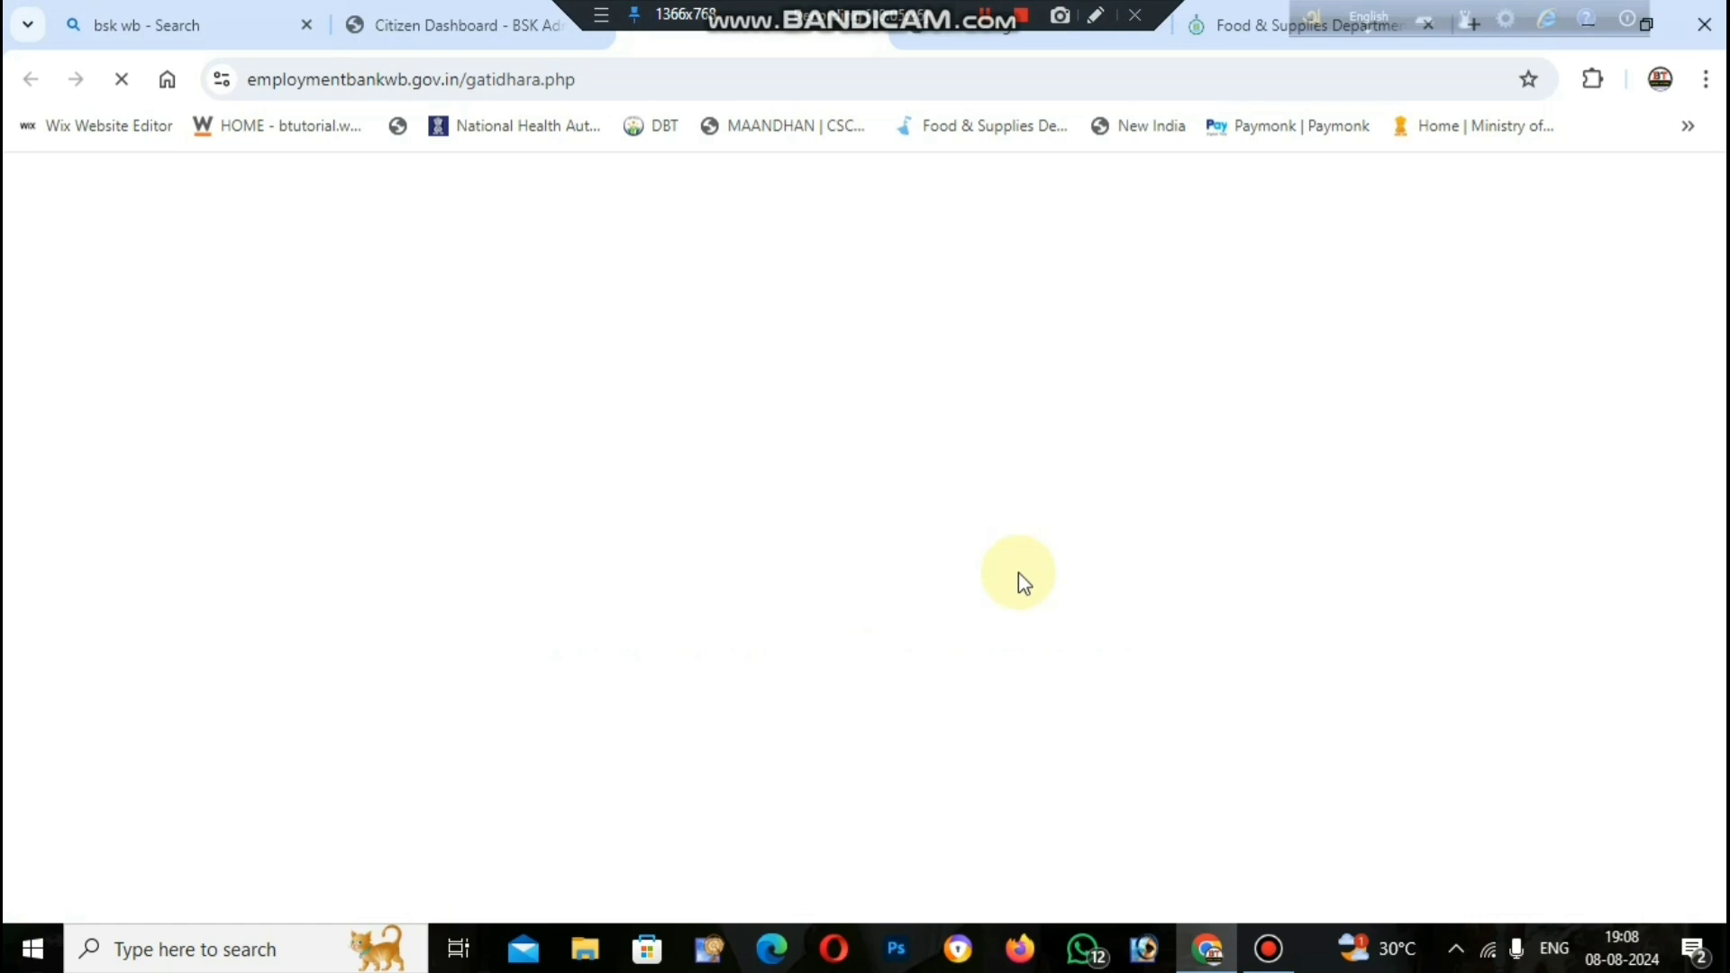
pyautogui.click(491, 24)
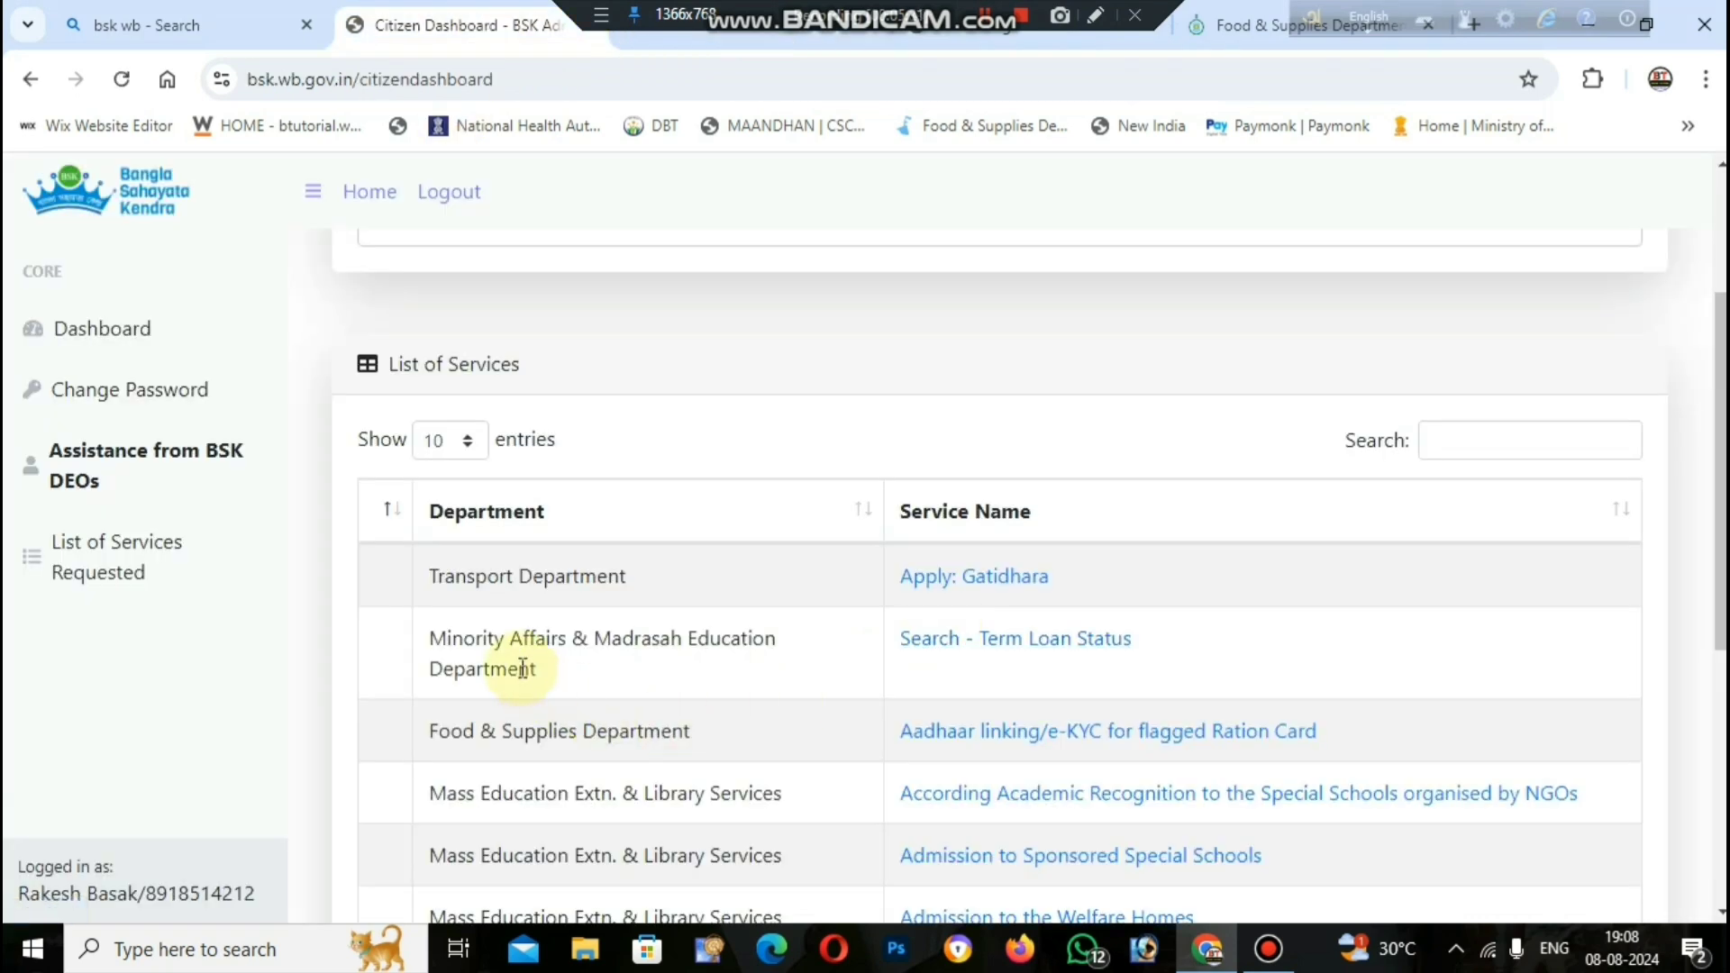
pyautogui.scroll(-1, 631, 657)
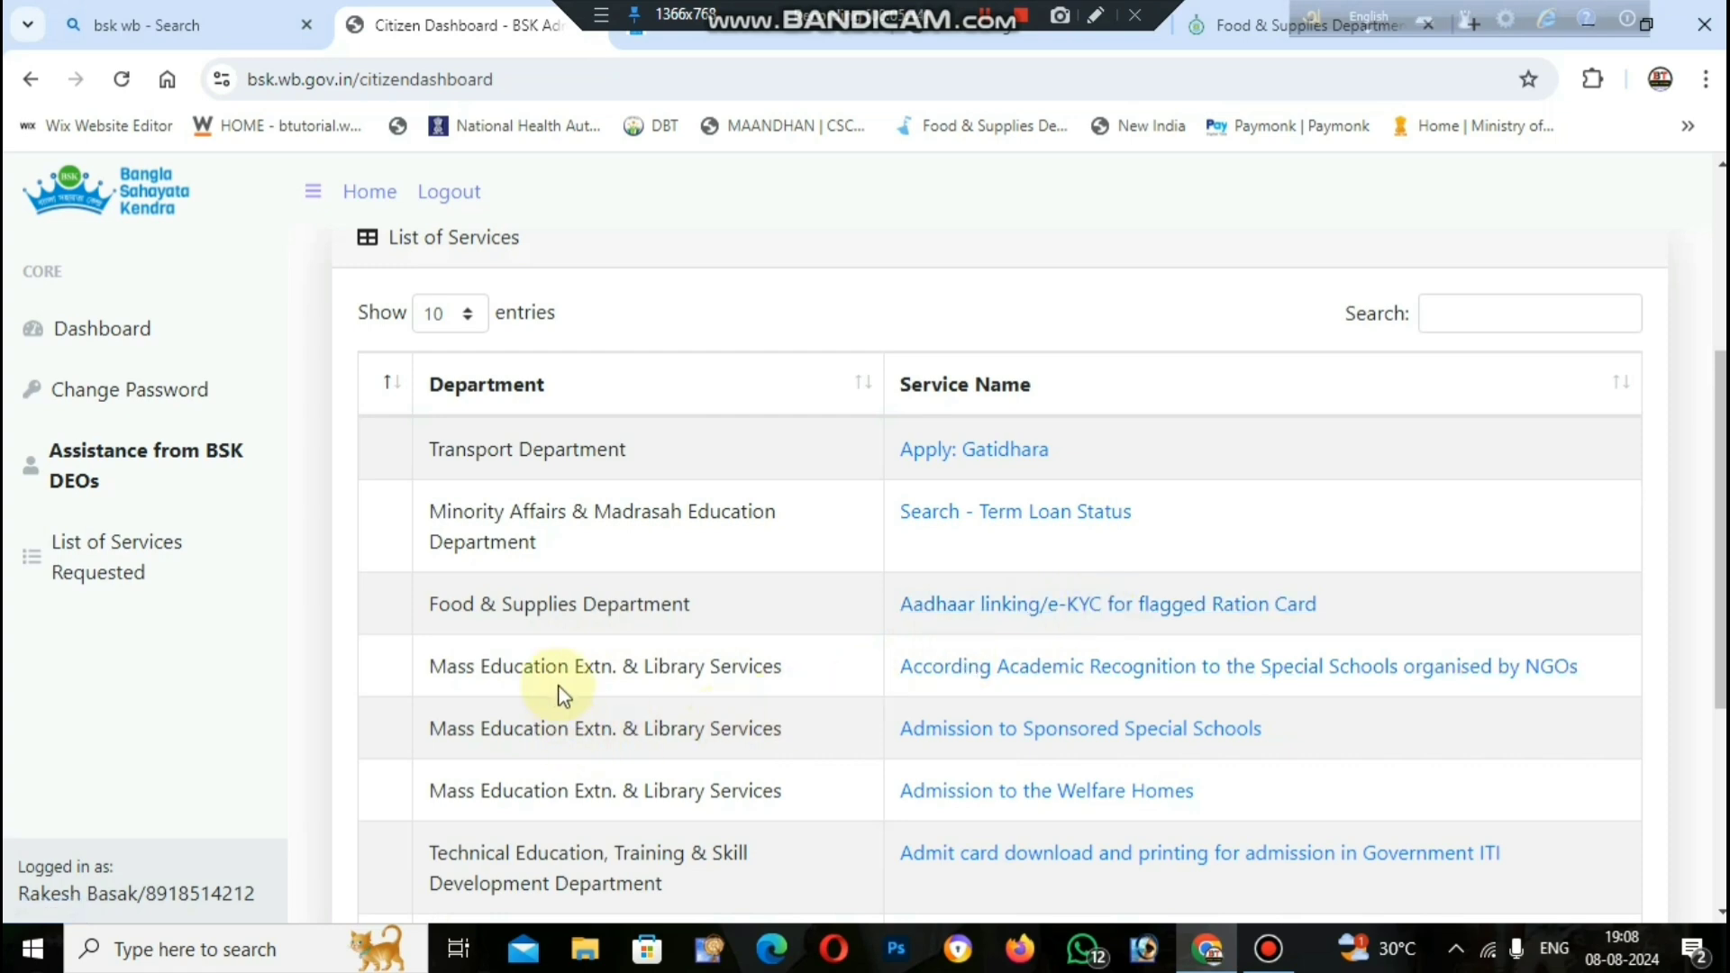
pyautogui.scroll(-2, 529, 764)
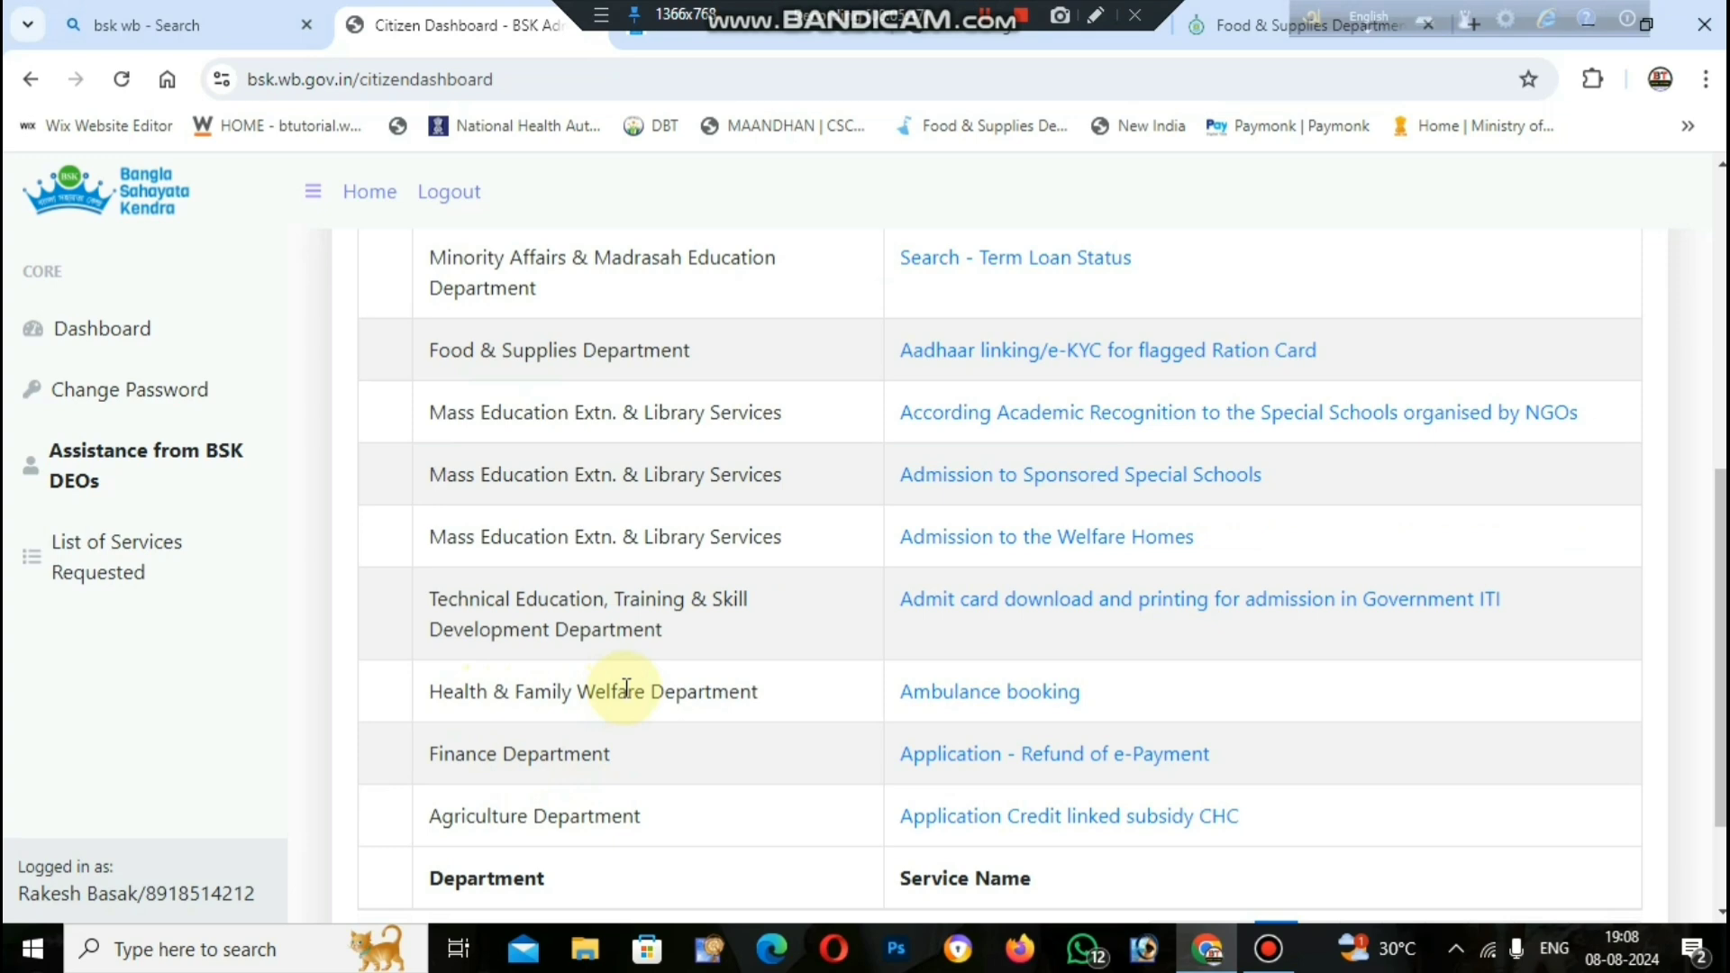
pyautogui.scroll(-1, 619, 720)
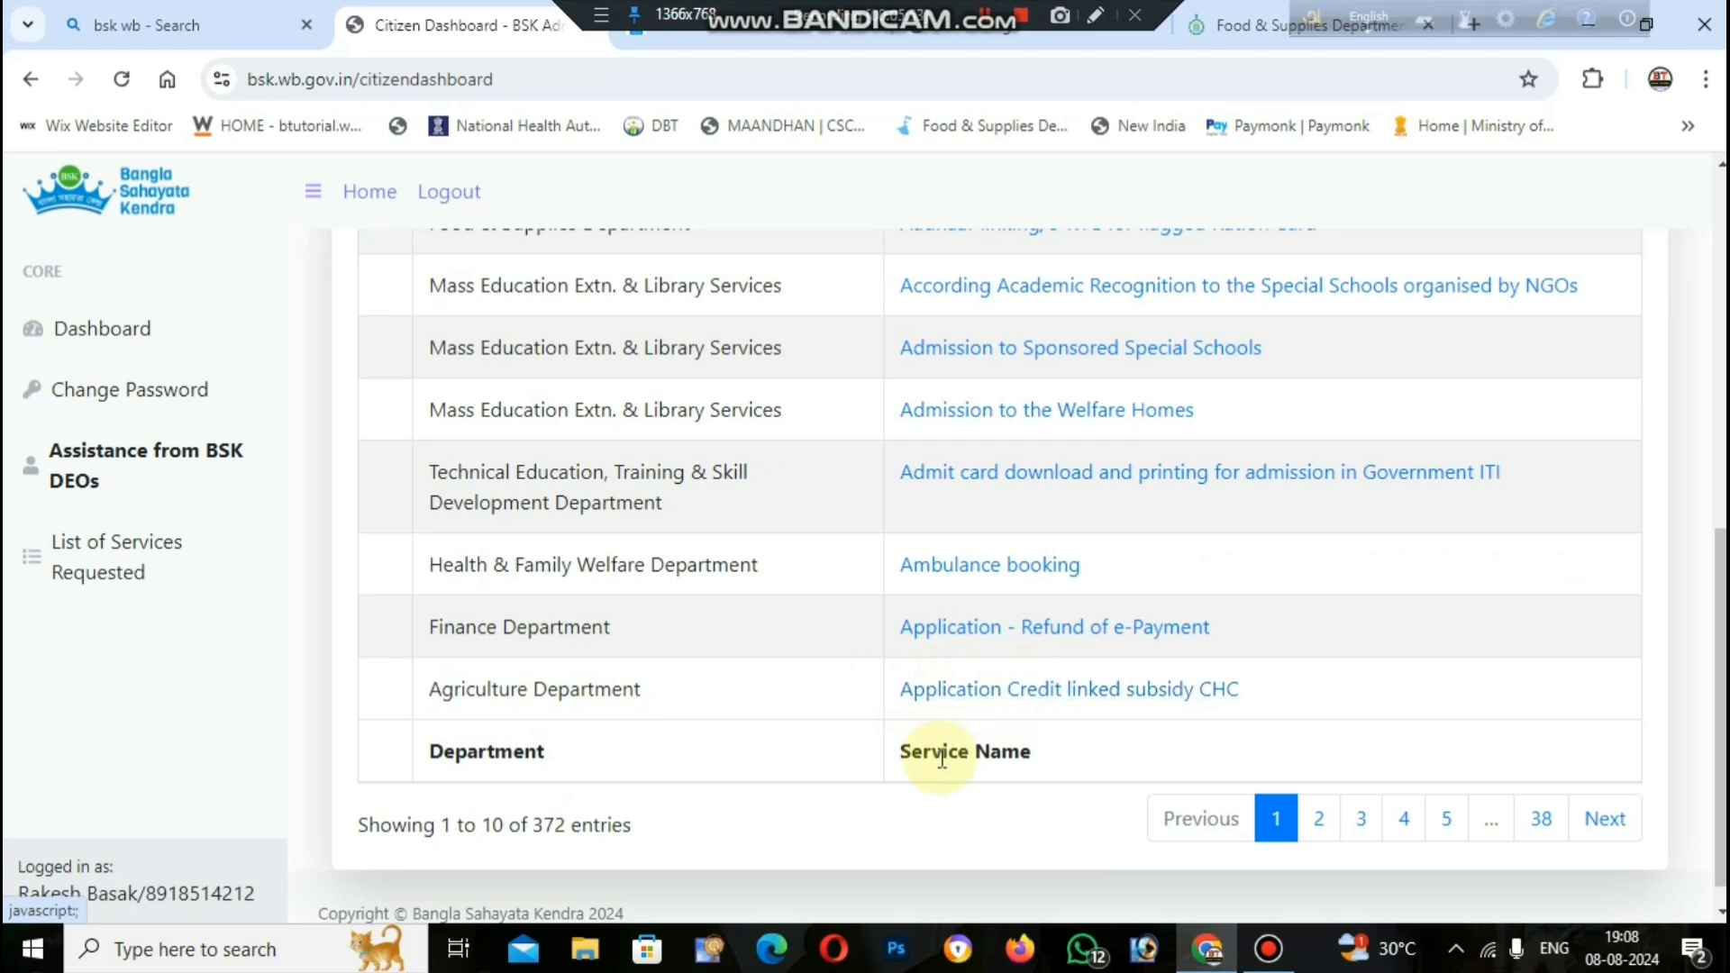
# Show services page 2 (entries 11–20 of 372), check the Gatidhara tab, and return to the dashboard
pyautogui.click(1315, 816)
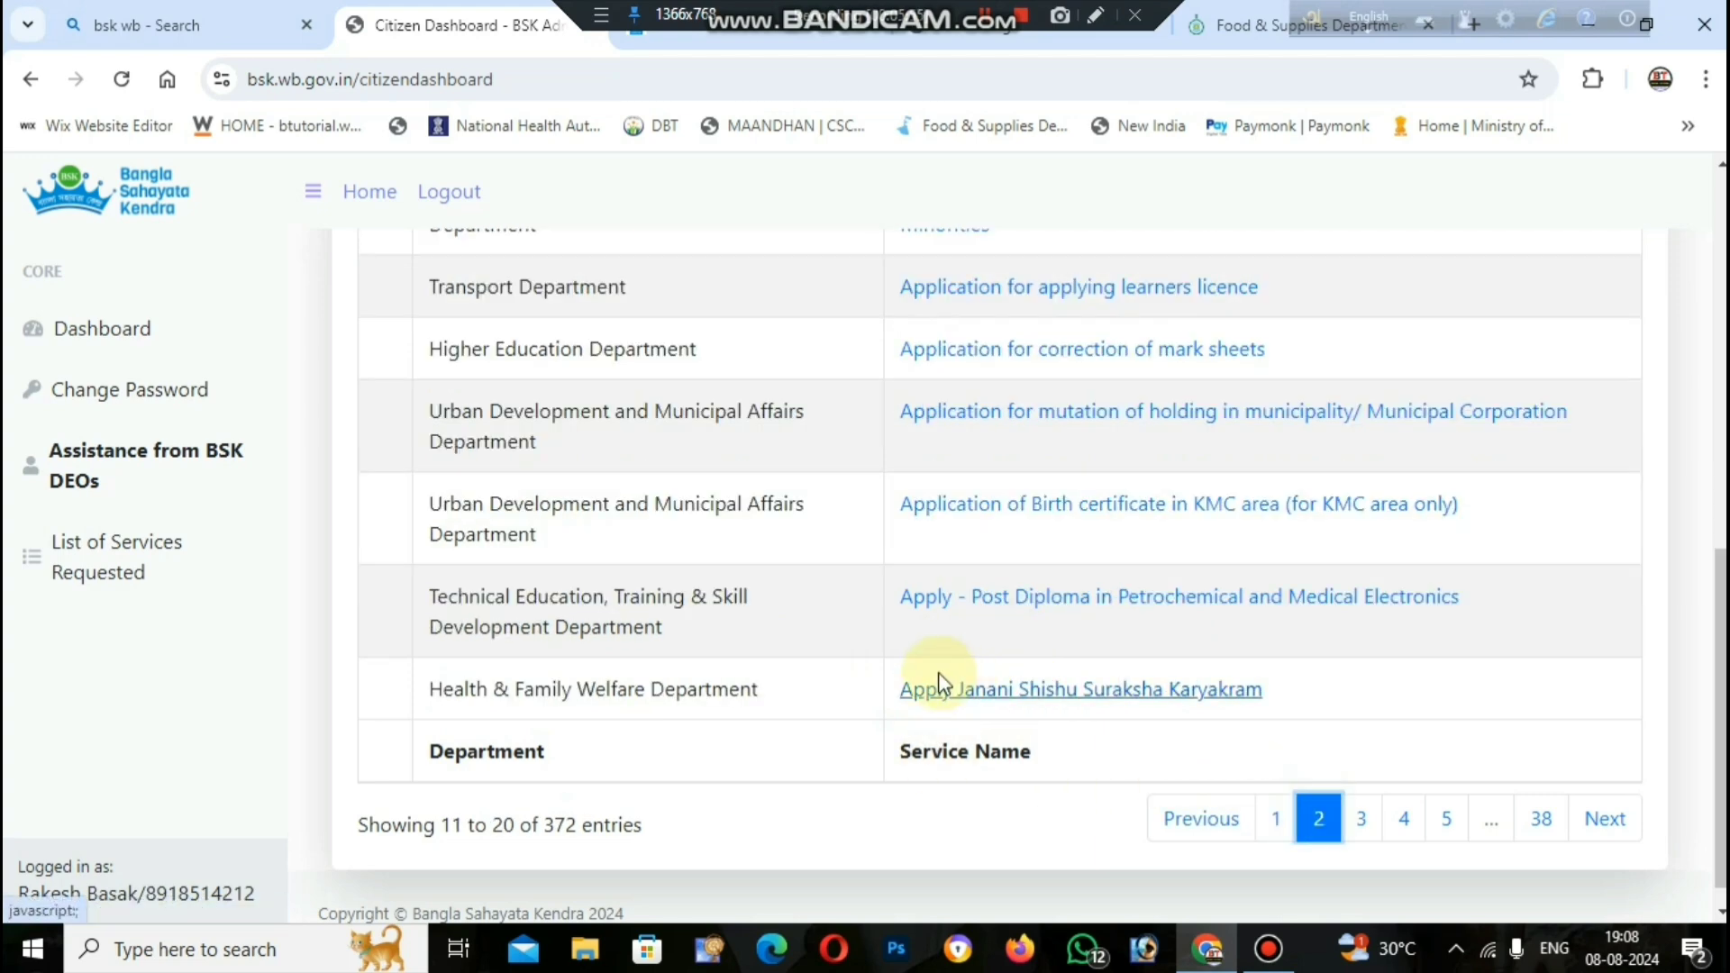
pyautogui.scroll(3, 937, 671)
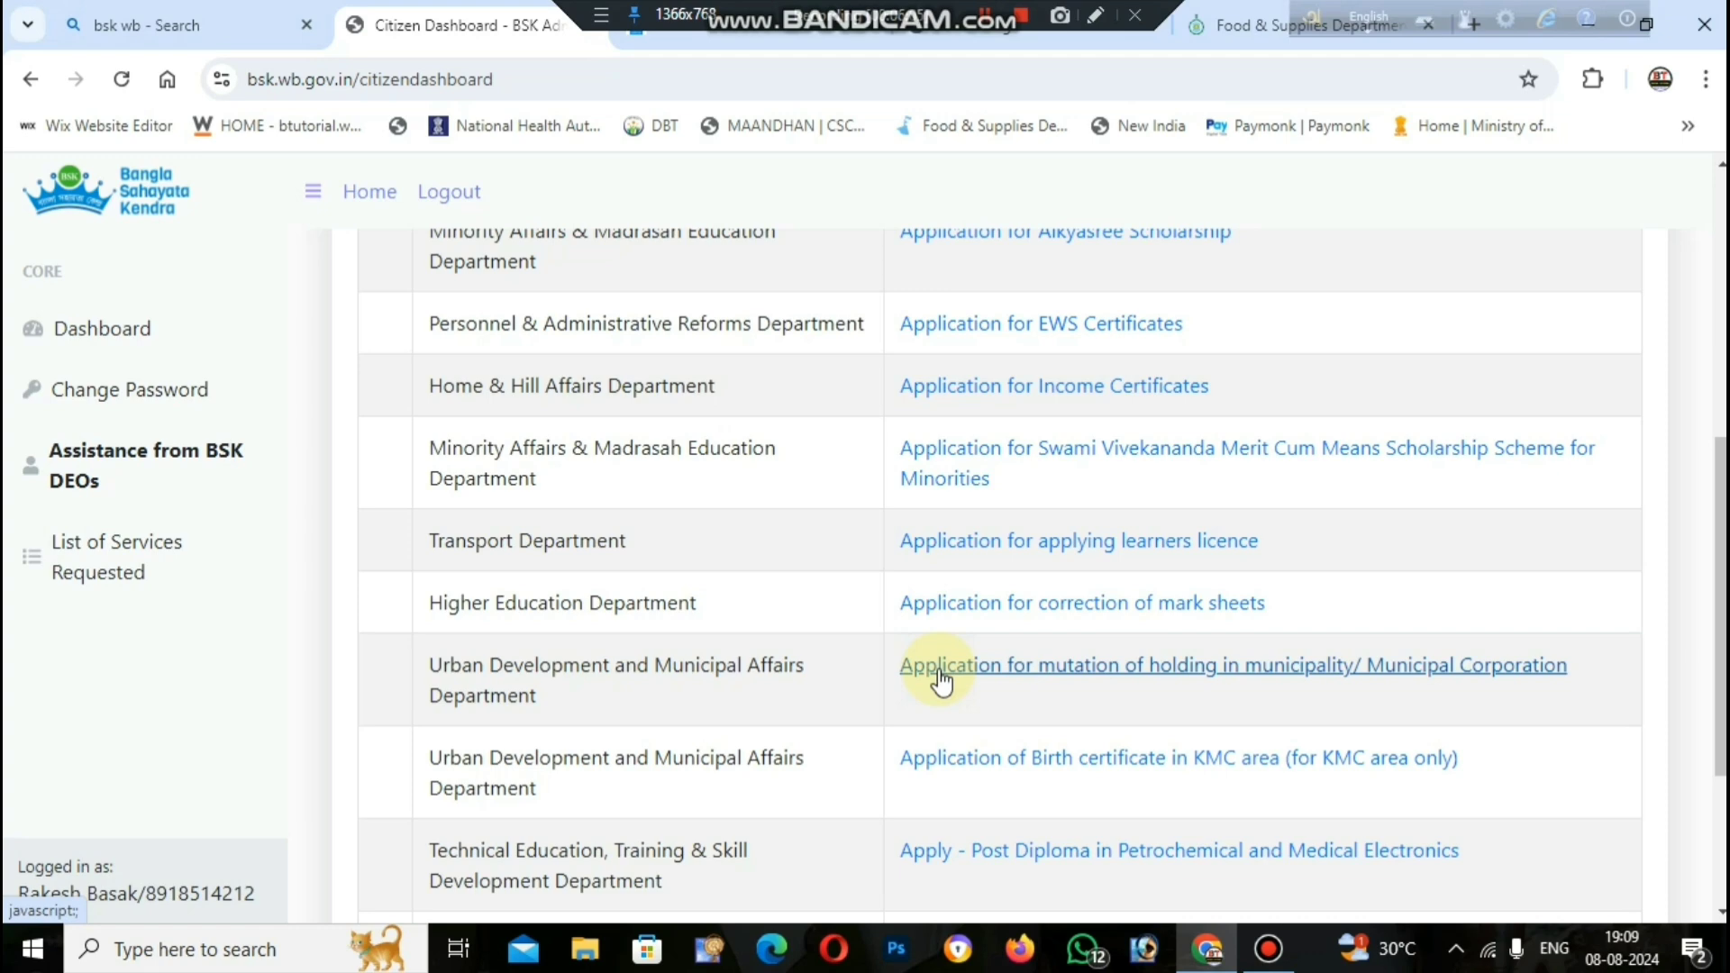
pyautogui.scroll(2, 939, 682)
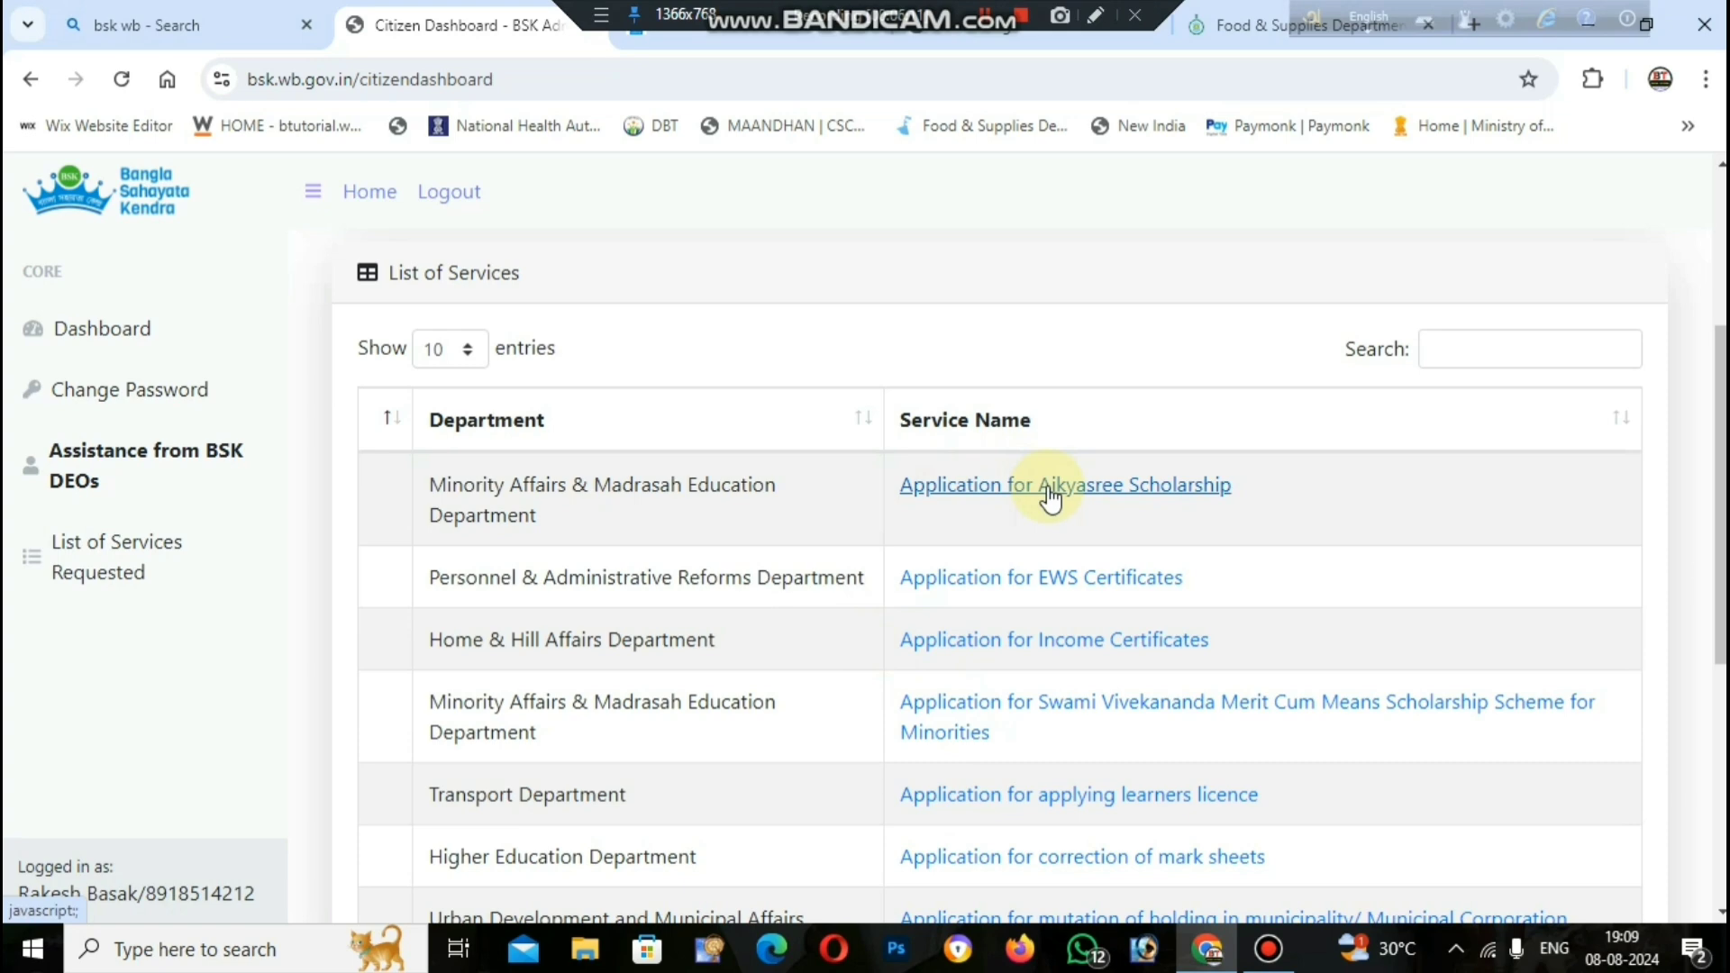
pyautogui.click(694, 38)
pyautogui.scroll(-4, 637, 541)
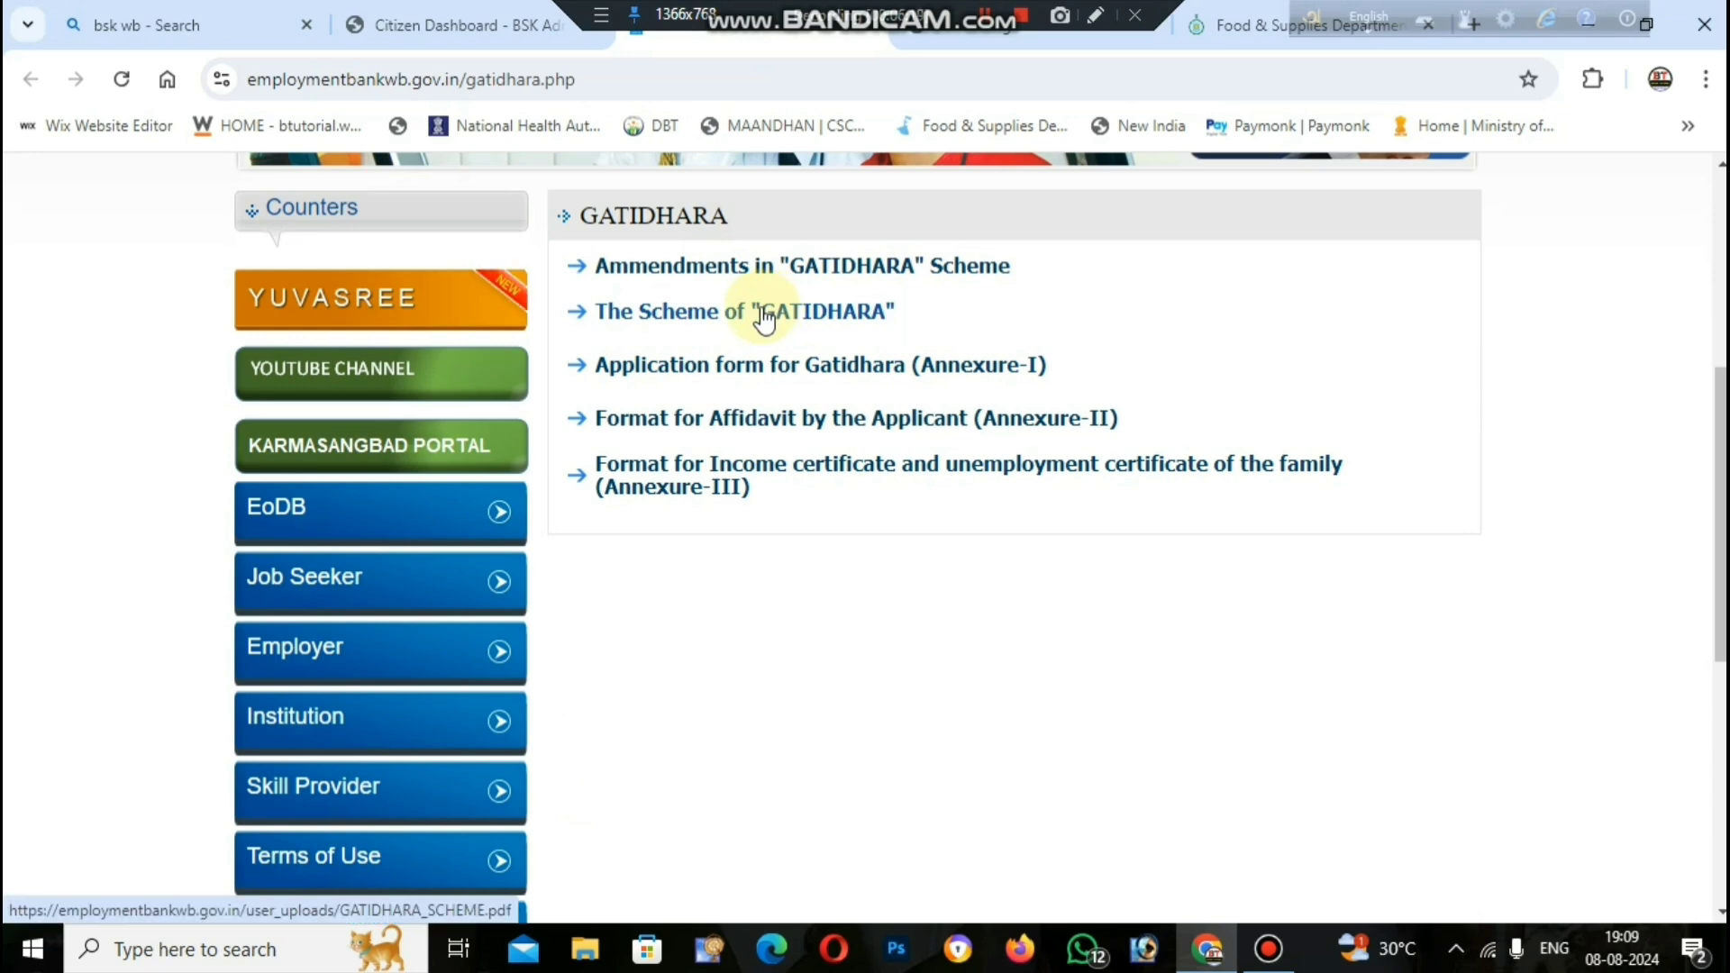
pyautogui.click(413, 19)
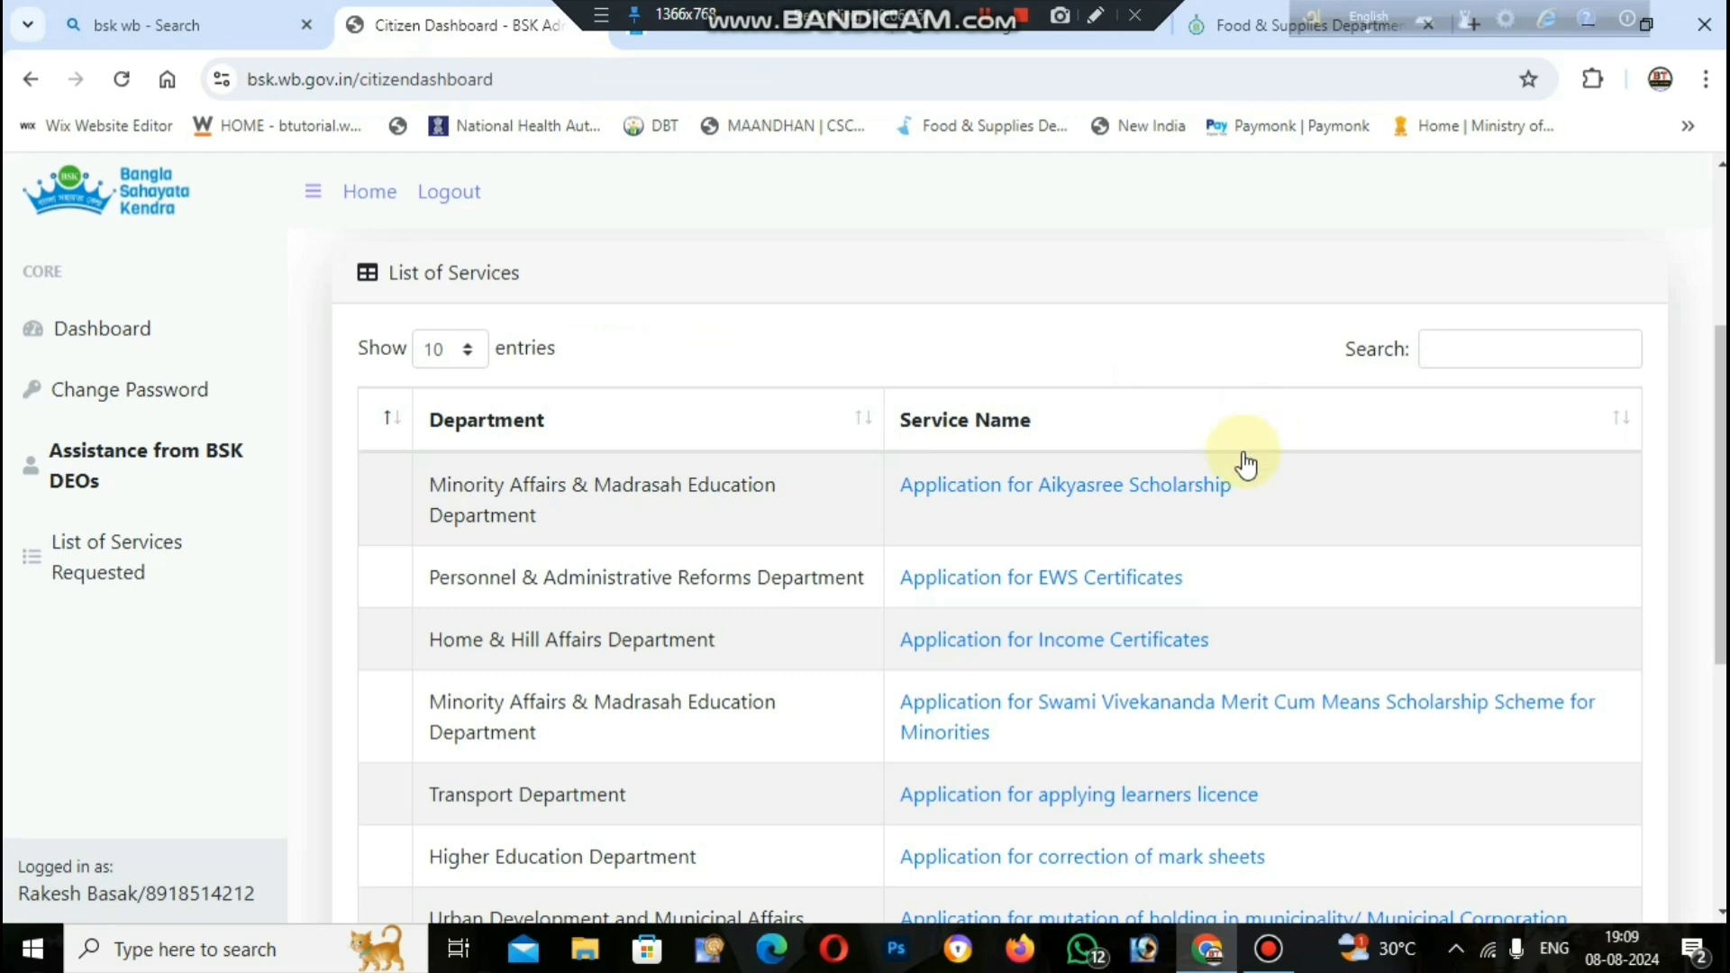
pyautogui.scroll(-3, 1247, 464)
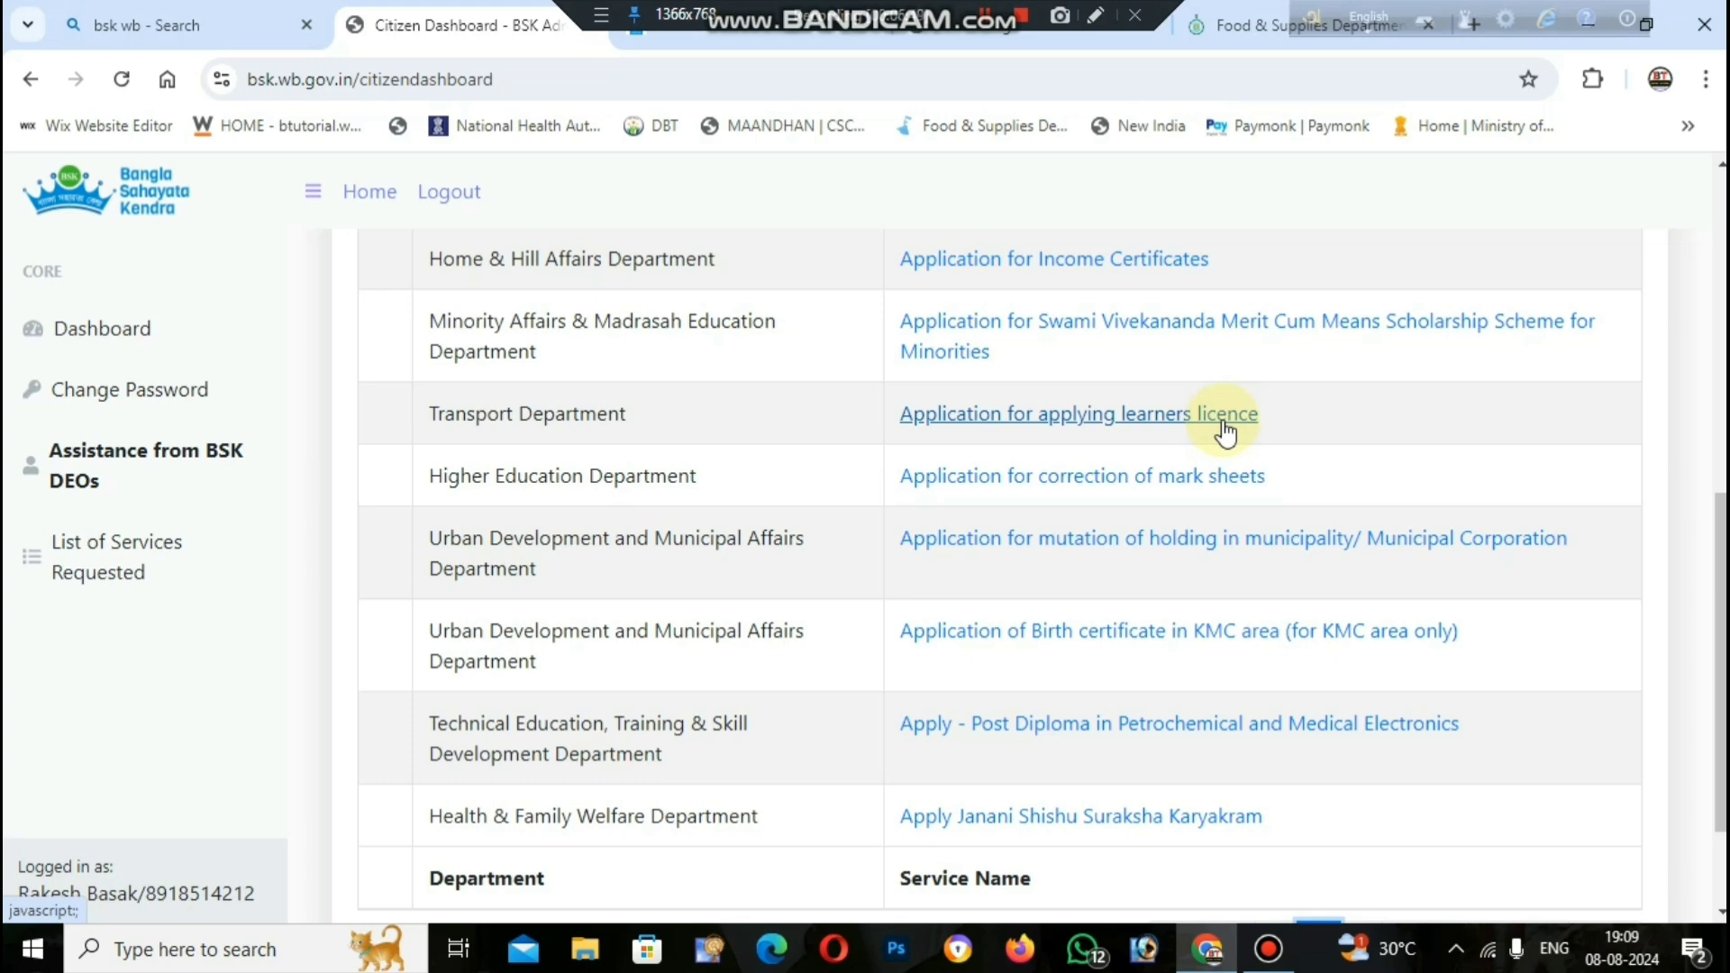
pyautogui.scroll(-1, 1226, 563)
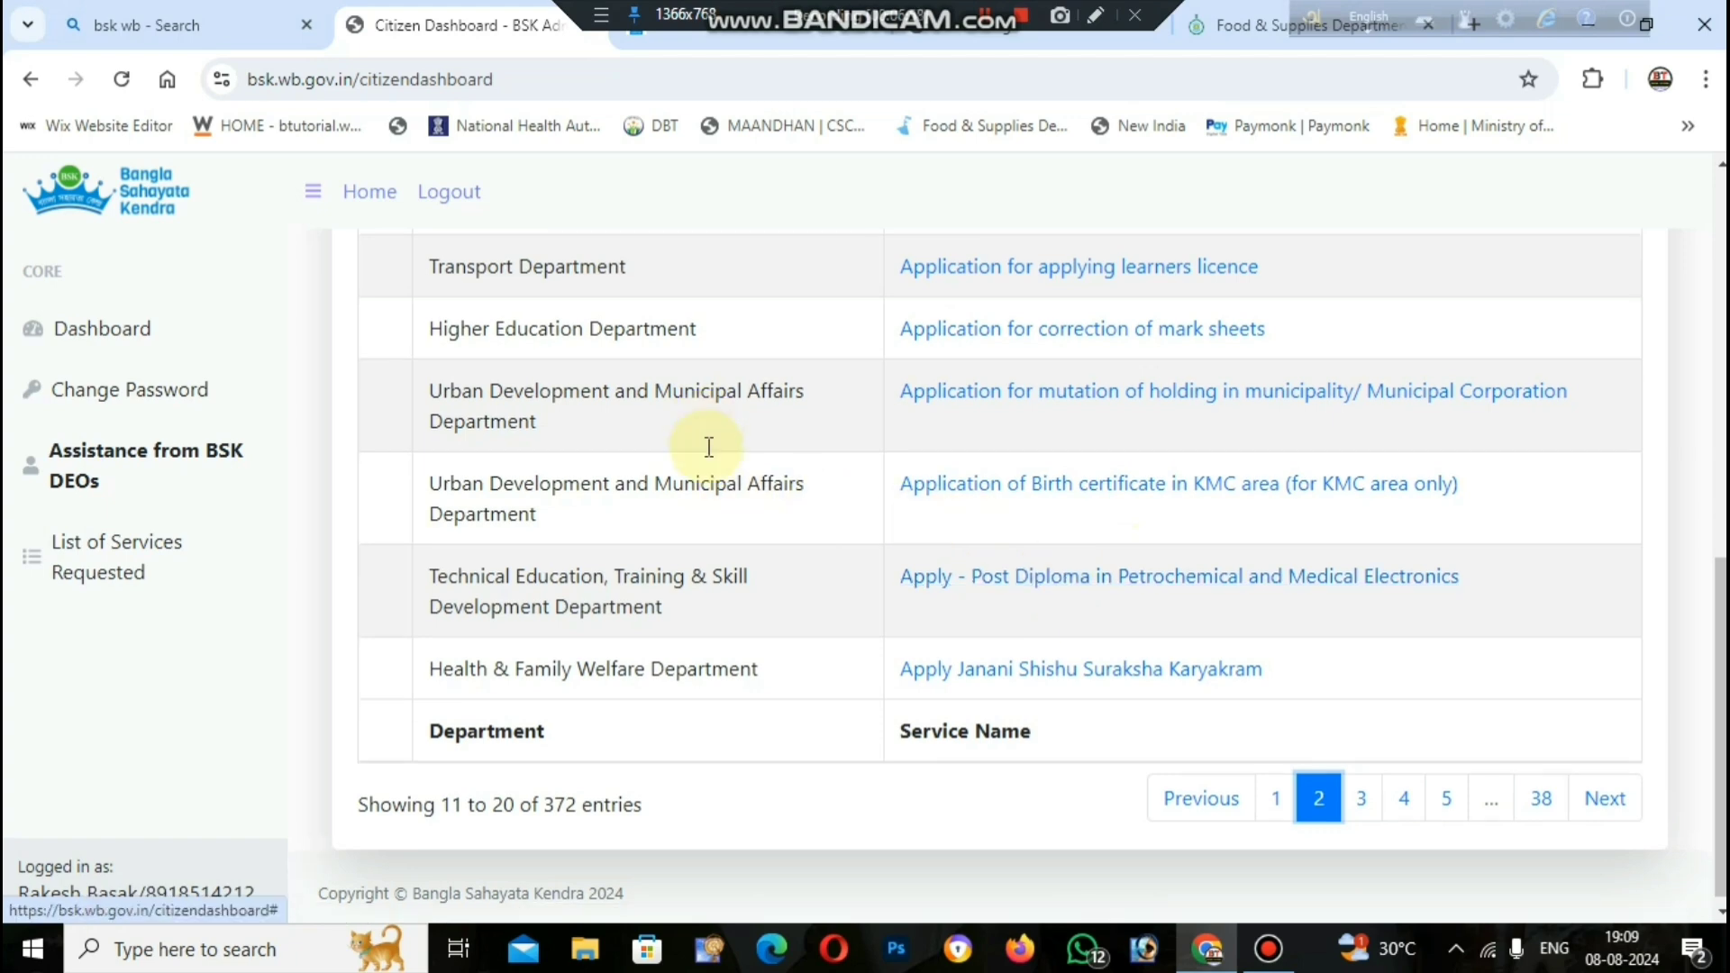
pyautogui.scroll(6, 711, 445)
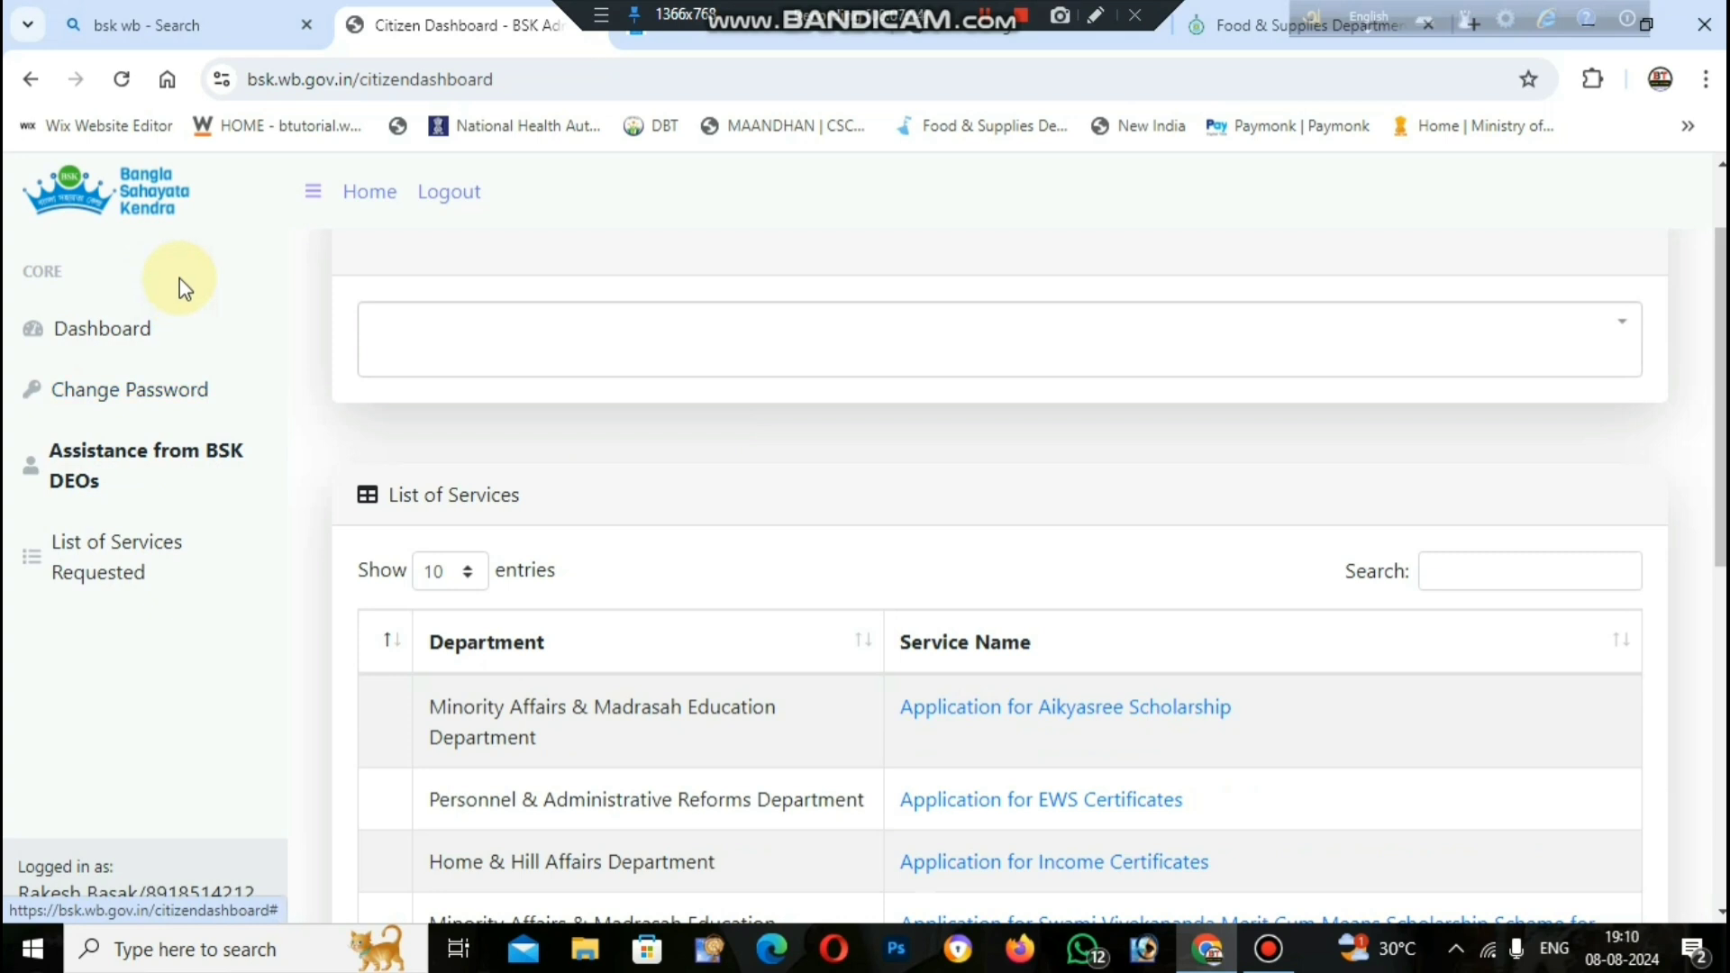
pyautogui.scroll(-1, 1034, 718)
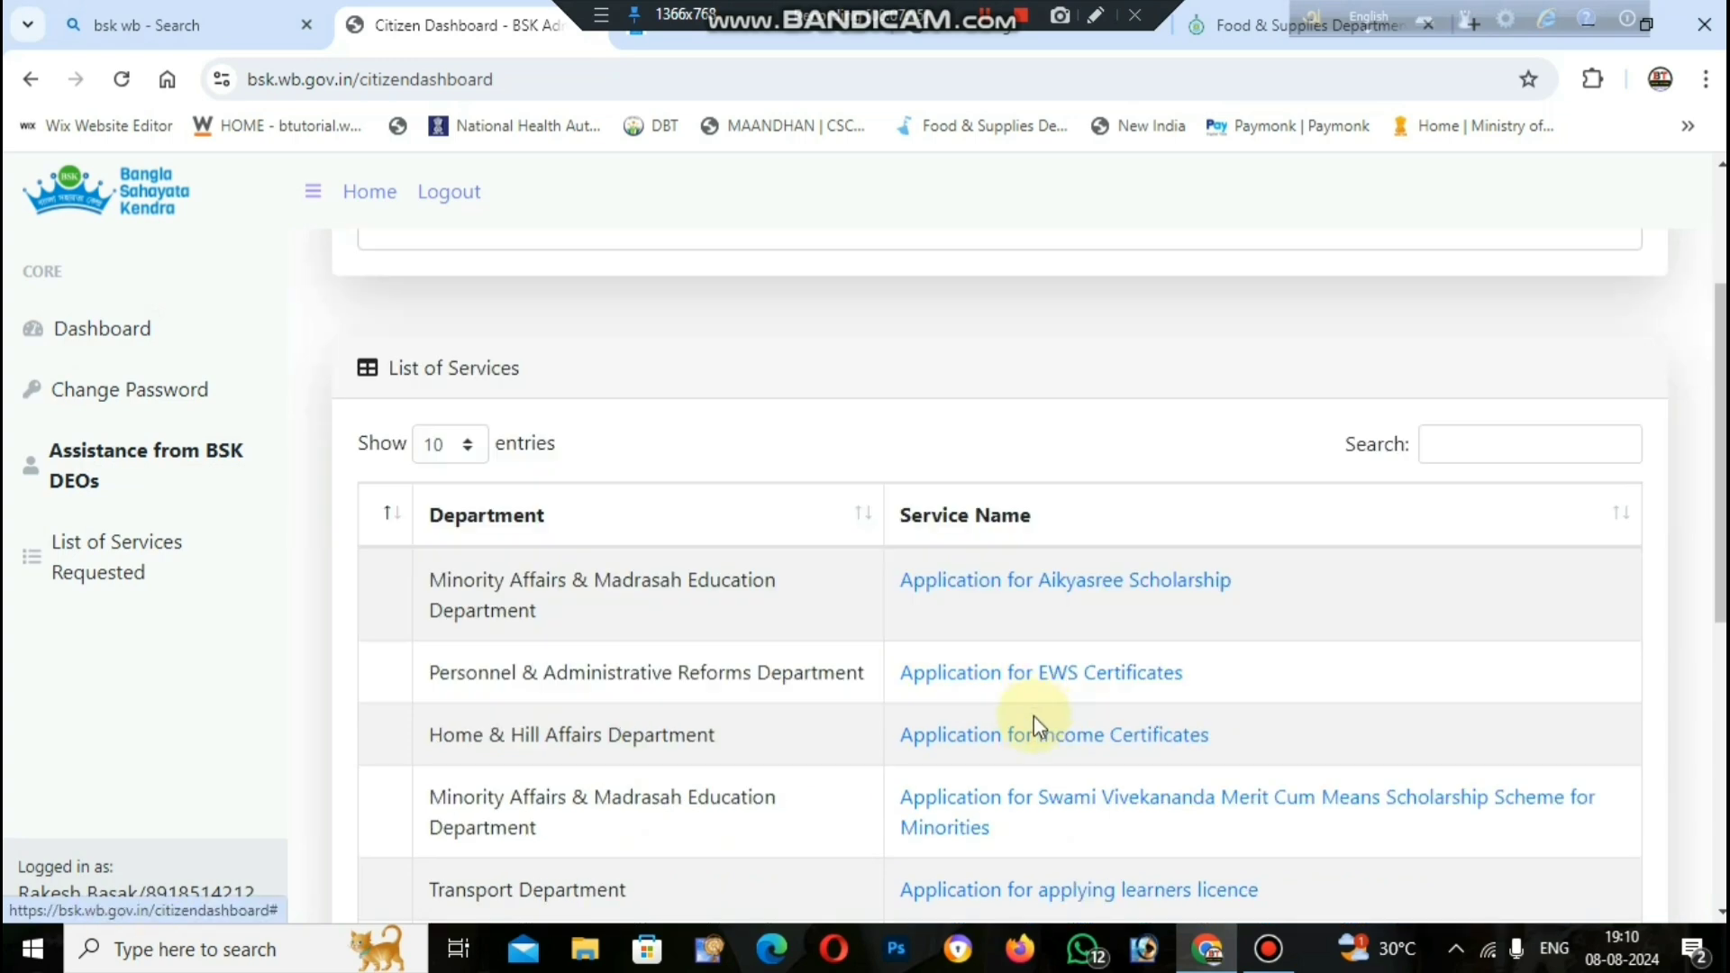
pyautogui.scroll(-3, 1034, 717)
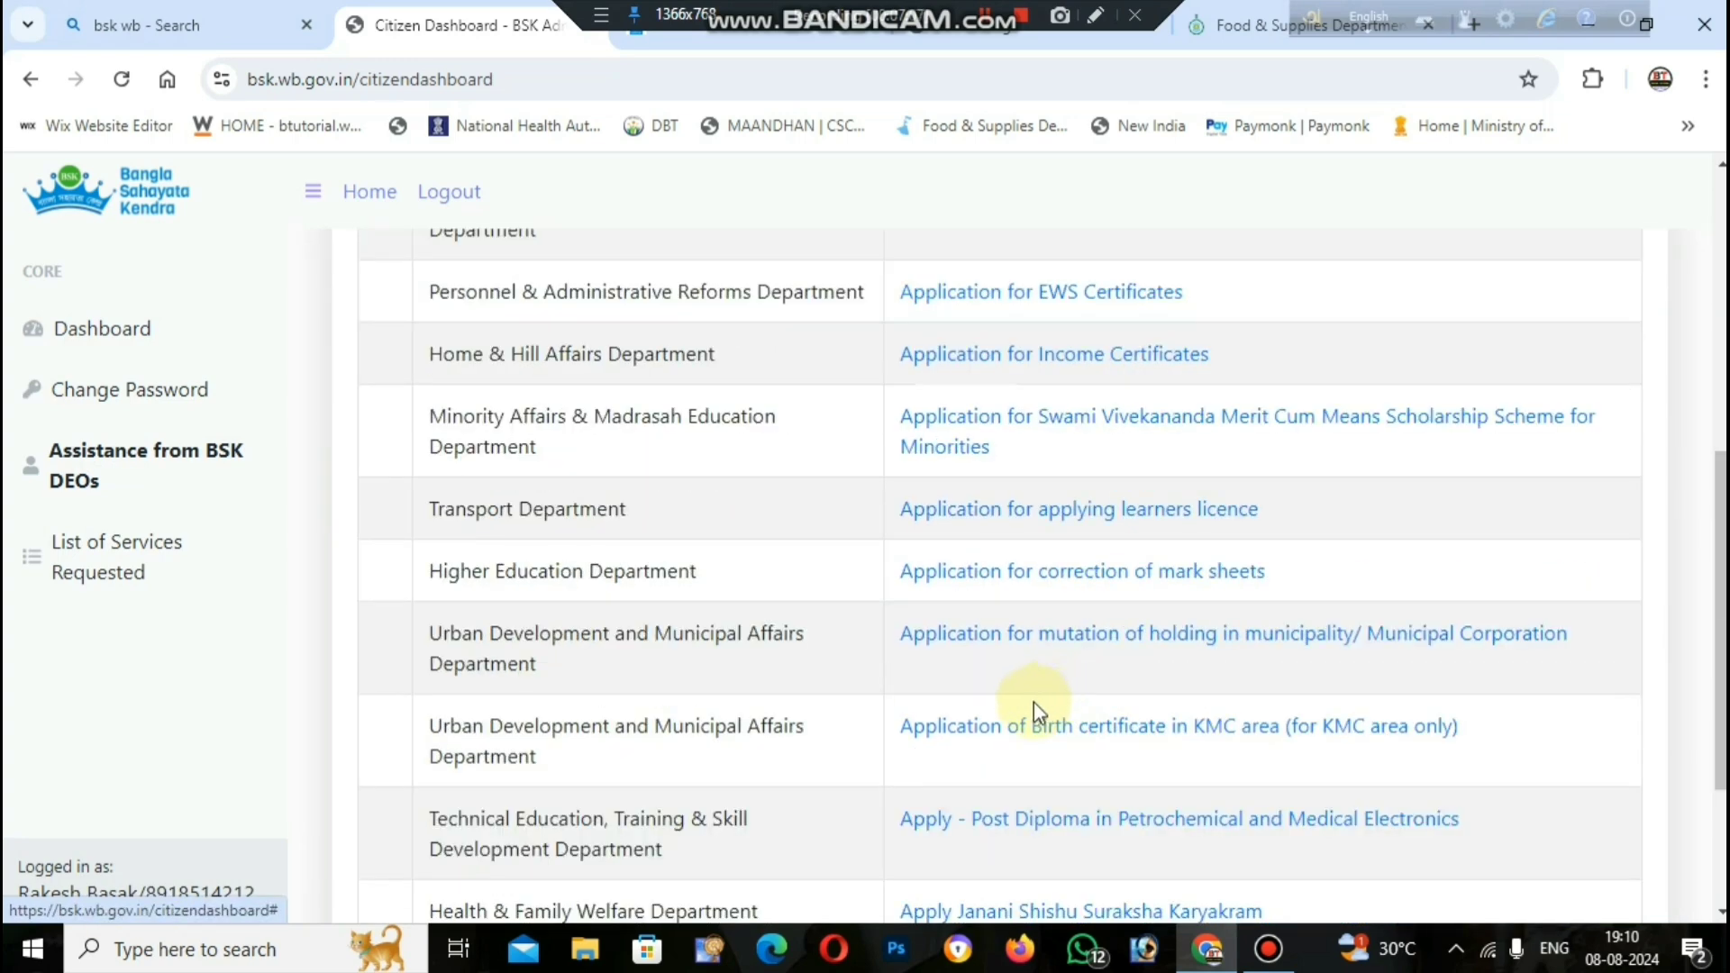
pyautogui.scroll(-1, 1034, 703)
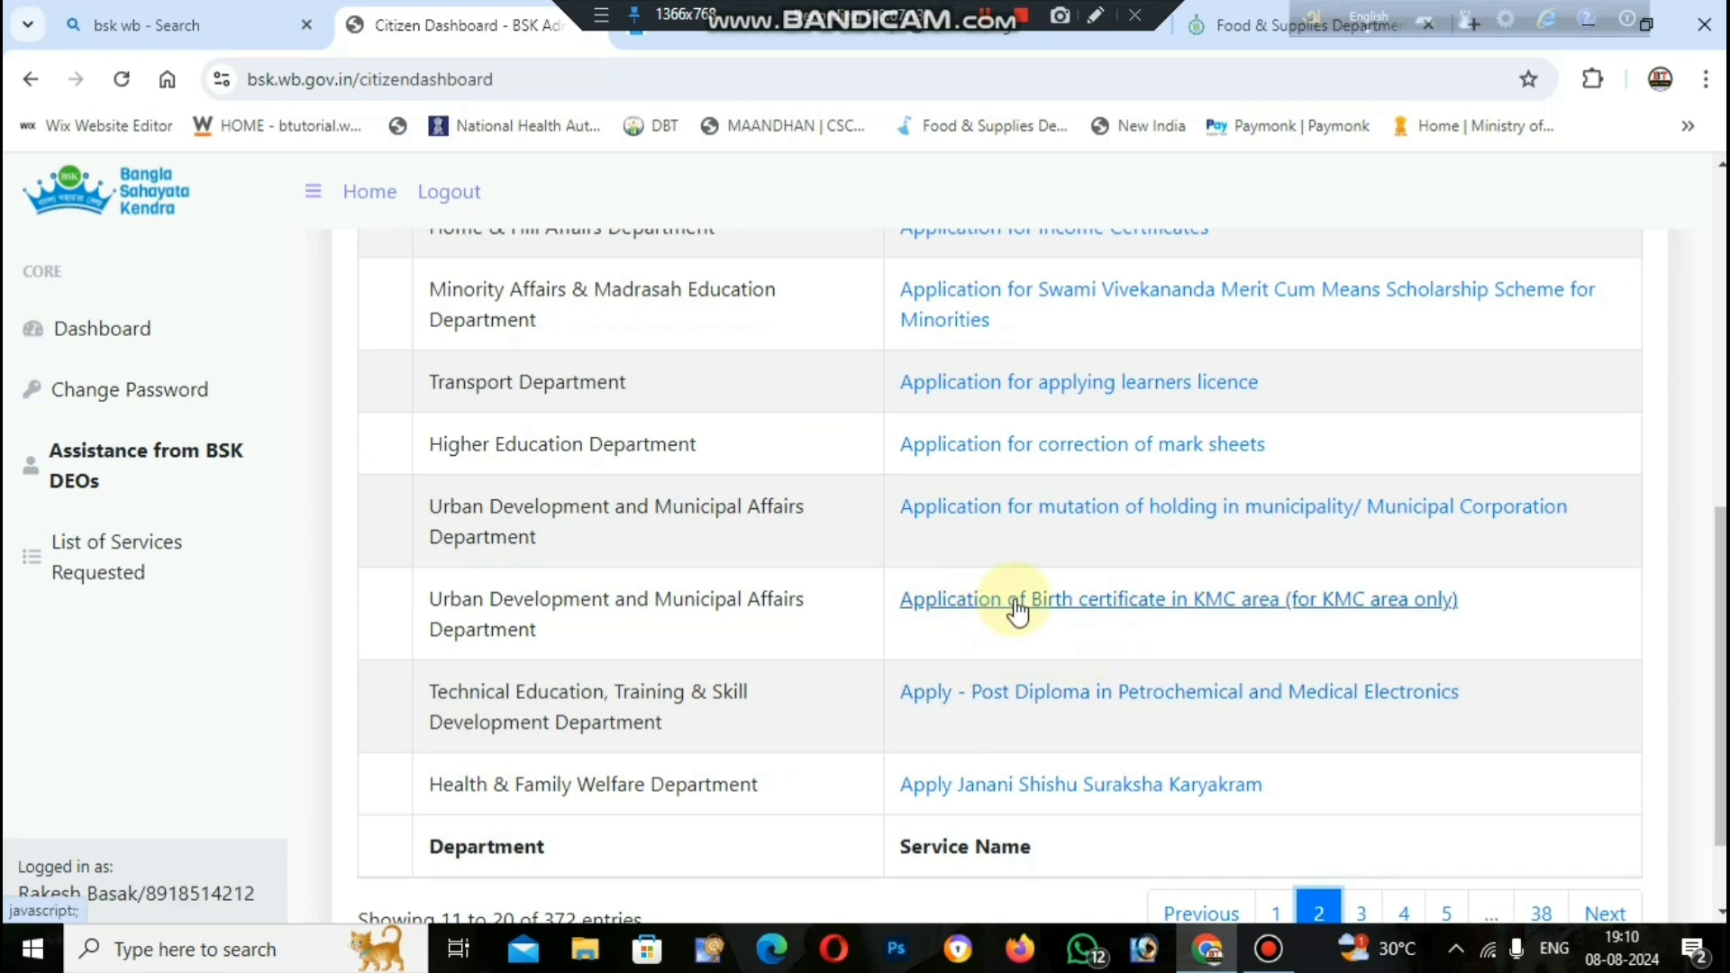
# Open 'Application of Birth certificate in KMC area', which loads the KMC portal, then return to services page 2
pyautogui.click(1112, 613)
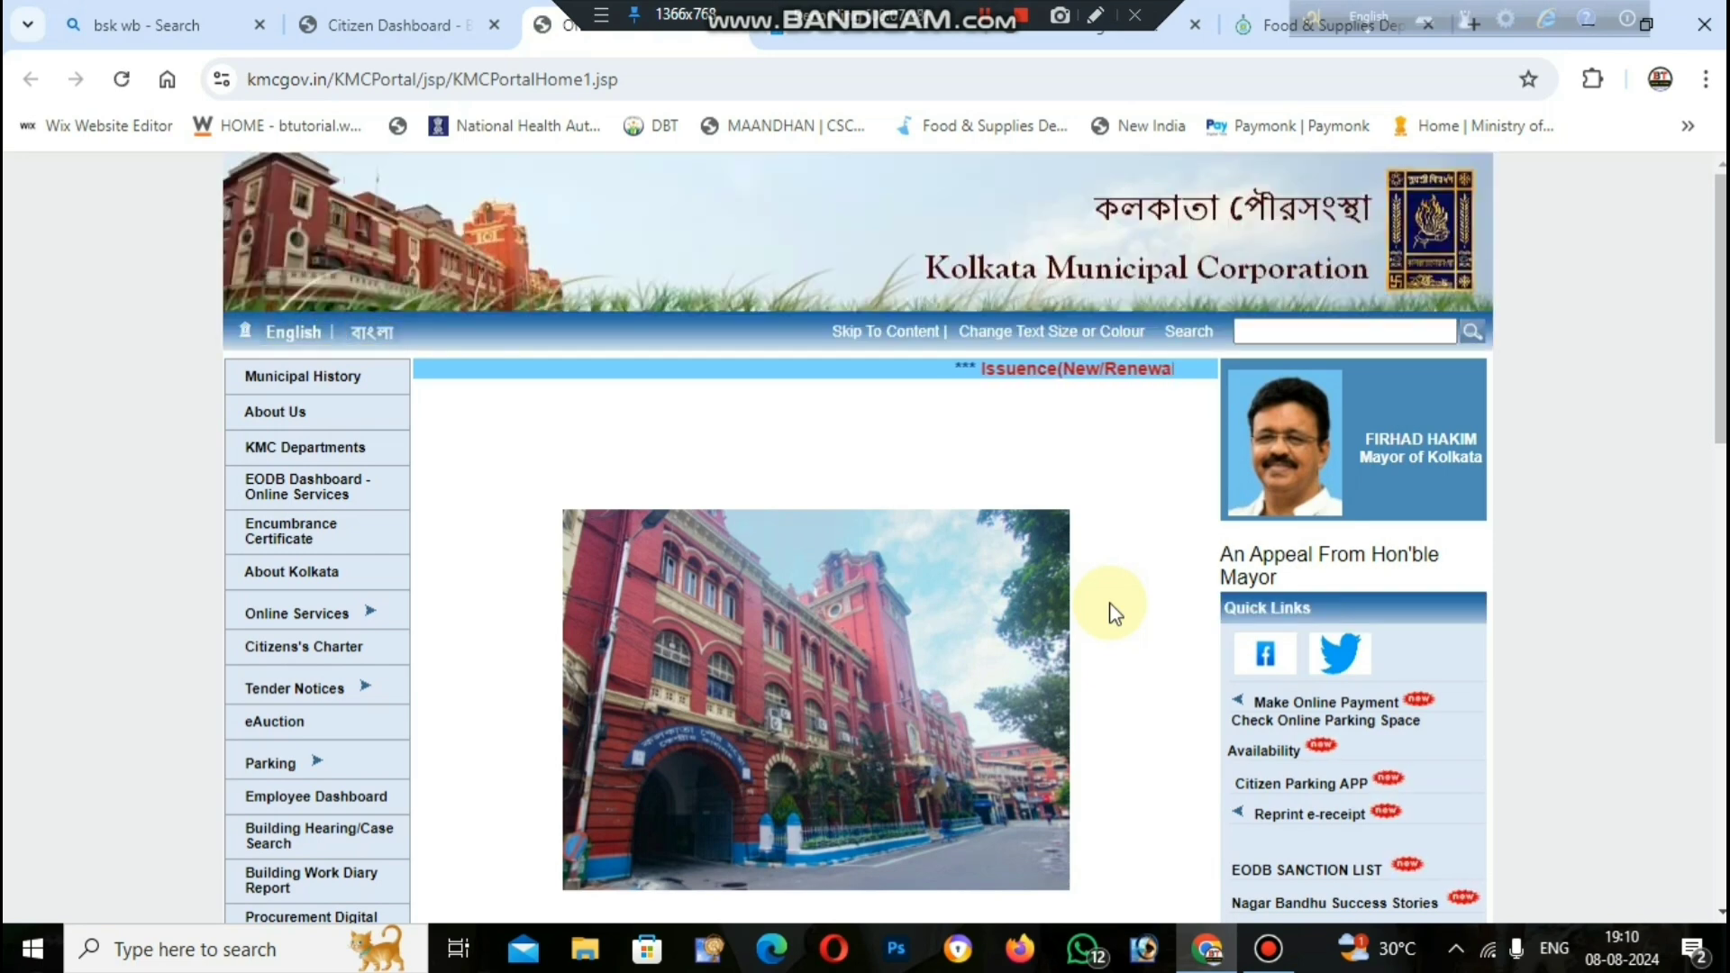
pyautogui.click(414, 25)
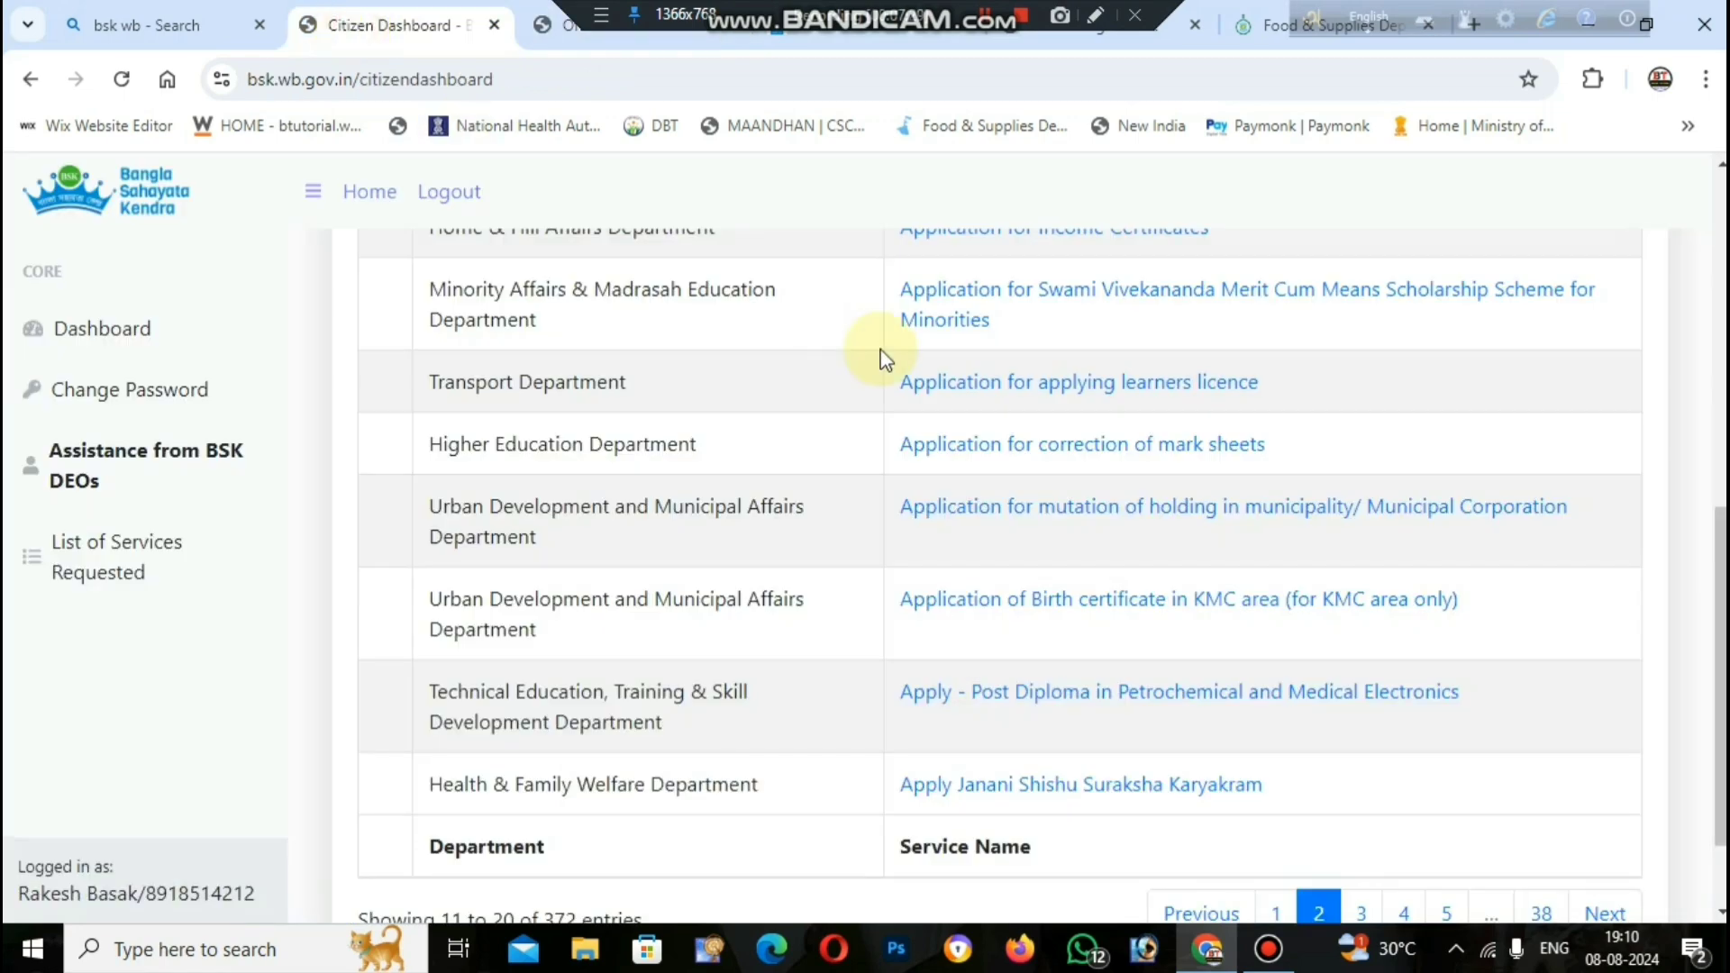
pyautogui.scroll(-1, 1189, 581)
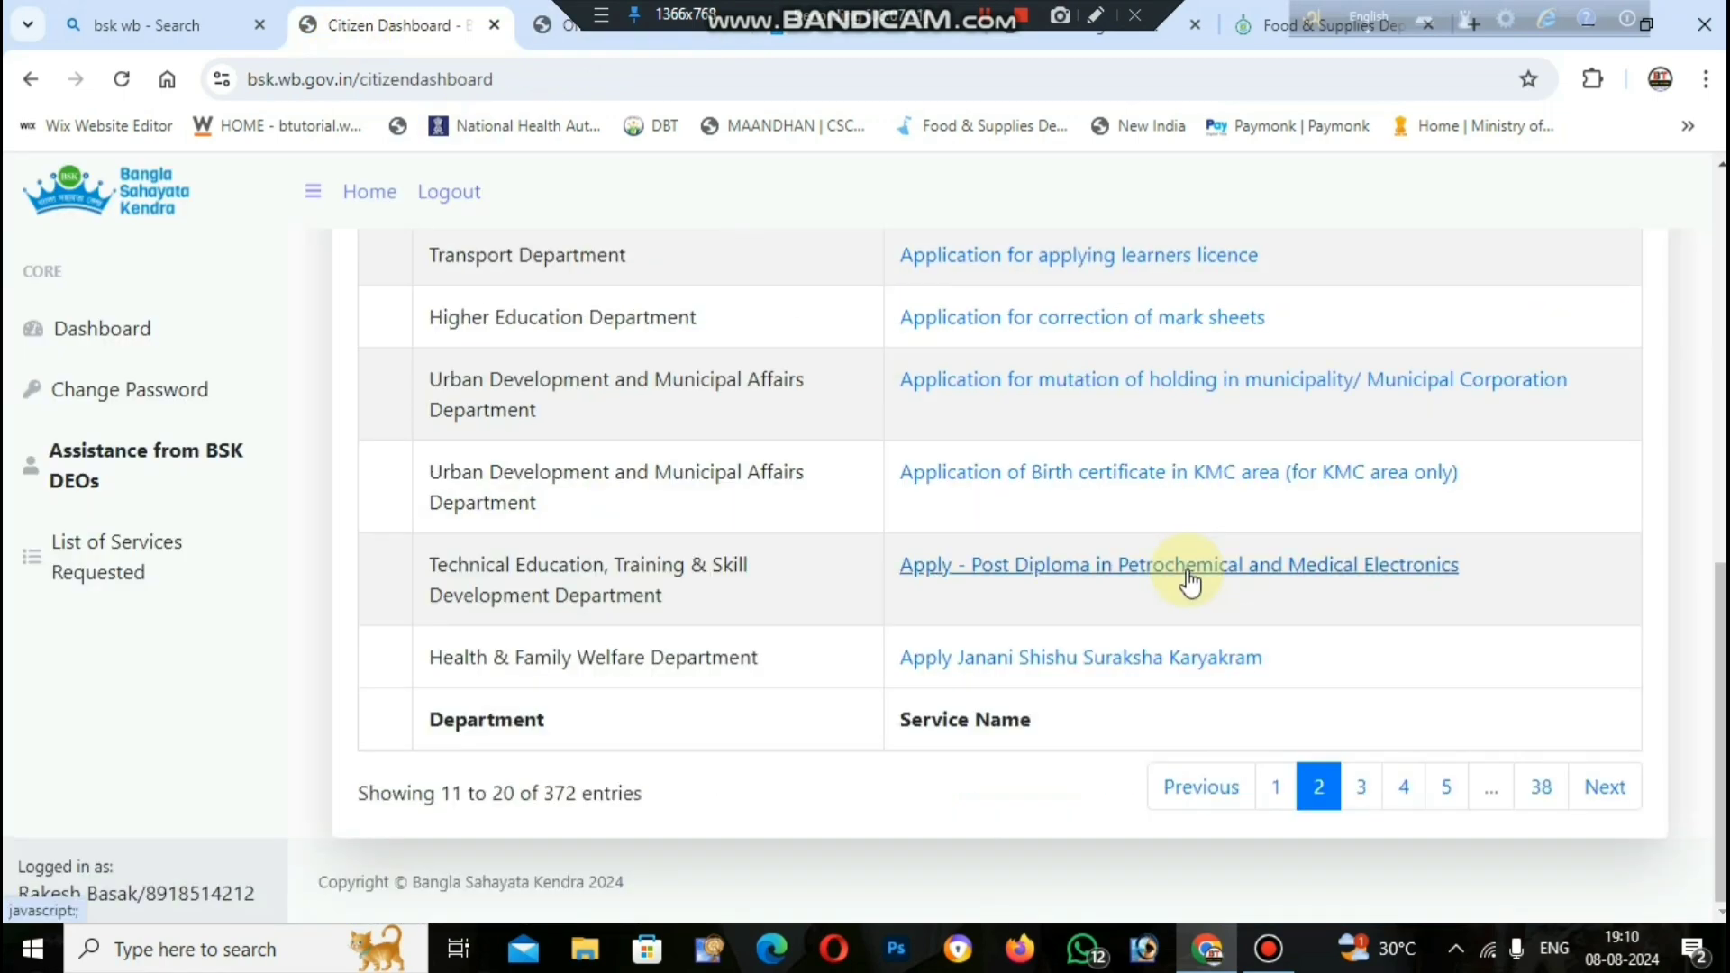
pyautogui.scroll(2, 1188, 581)
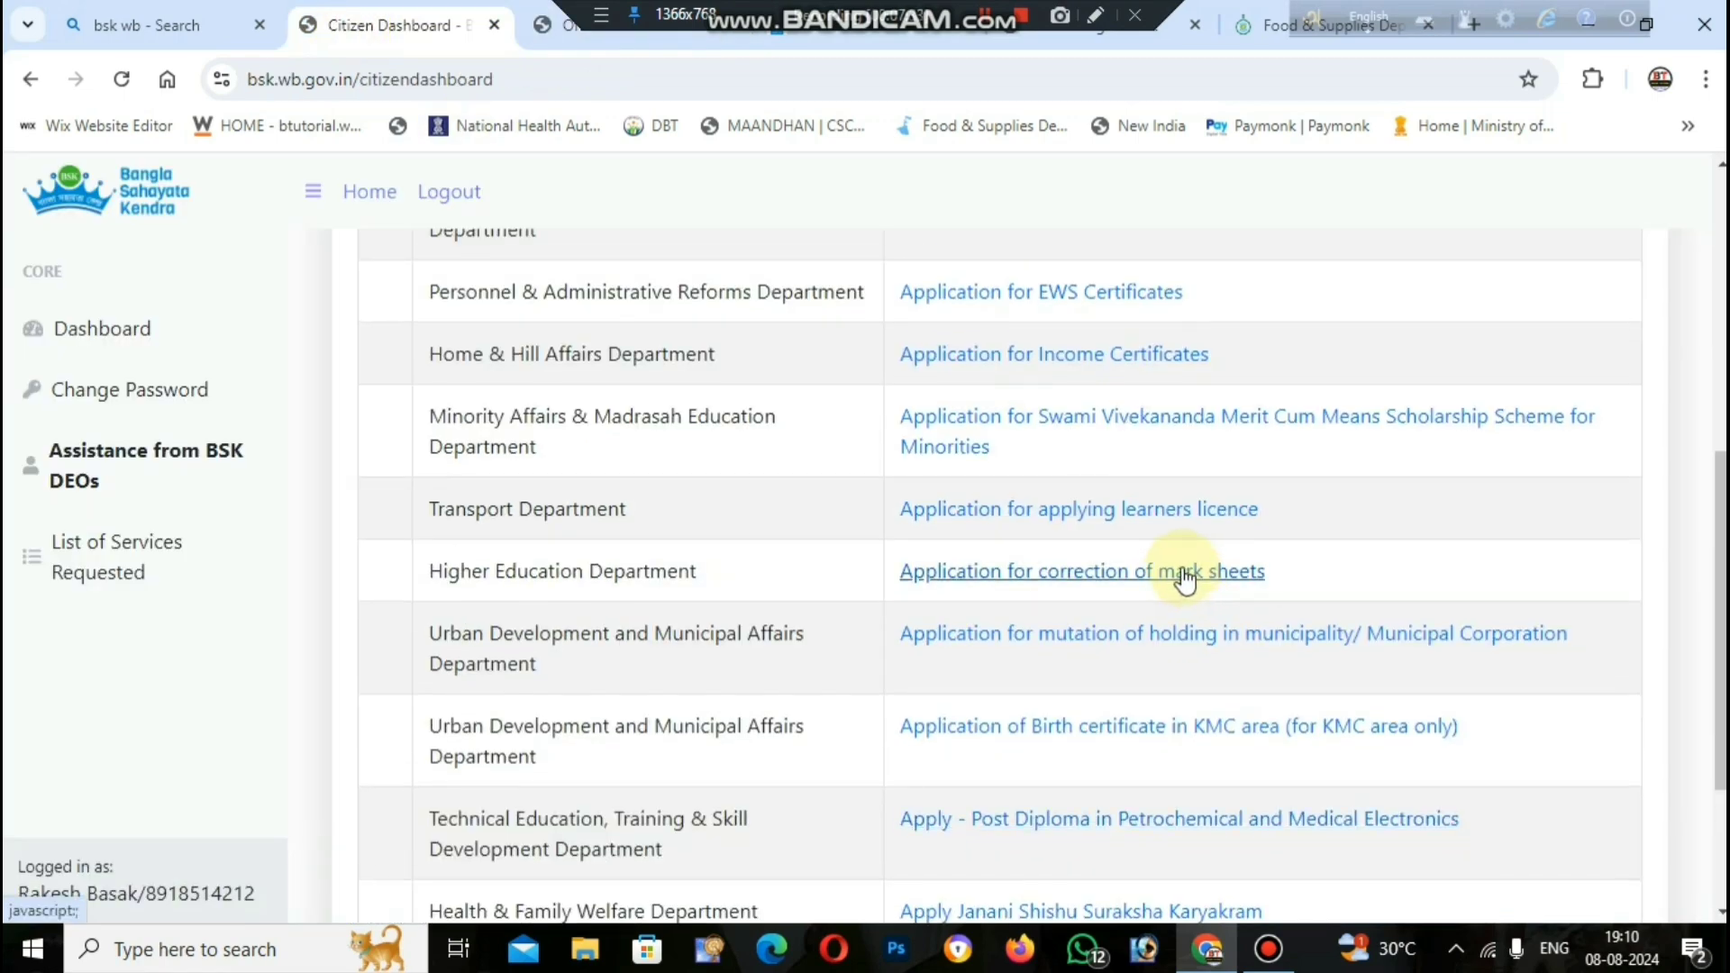